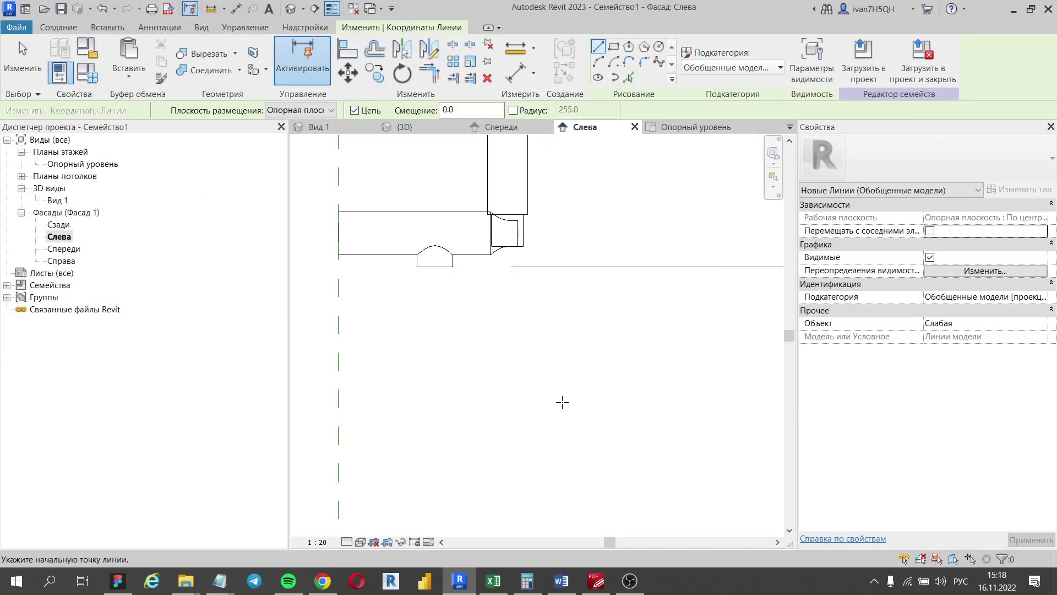
- Open the 3D view Вид 1, undo the last change, and orbit toward the hose loop
double_click(62, 201)
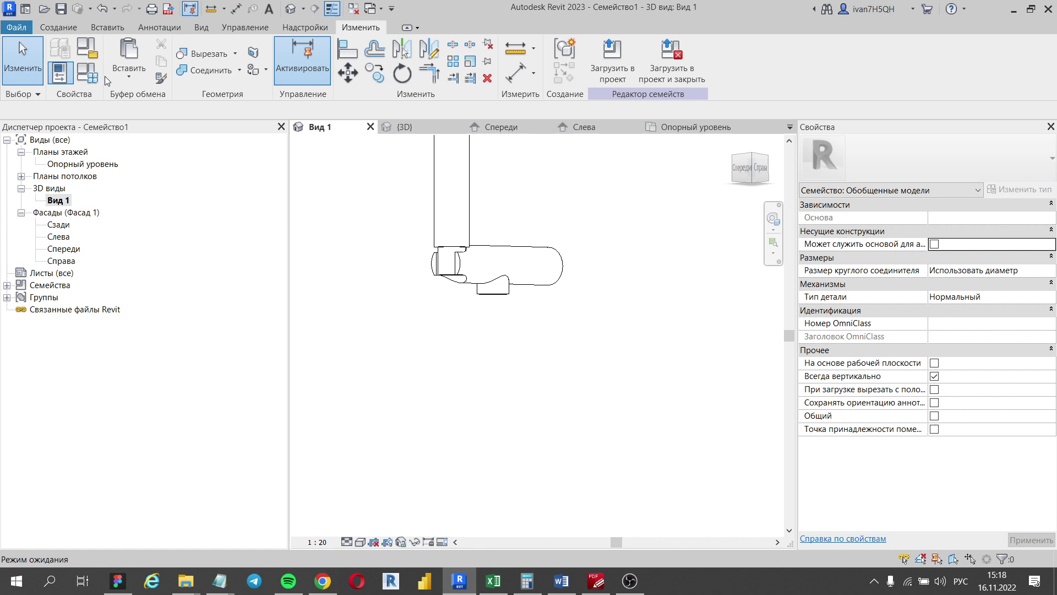
left_click(106, 12)
mouse_move(413, 252)
middle_mouse_down("shift")
mouse_move(566, 307)
mouse_move(792, 331)
mouse_move(462, 306)
mouse_move(587, 307)
mouse_move(574, 329)
middle_mouse_up("shift")
scroll(551, 291, "up", 3)
scroll(522, 255, "up", 3)
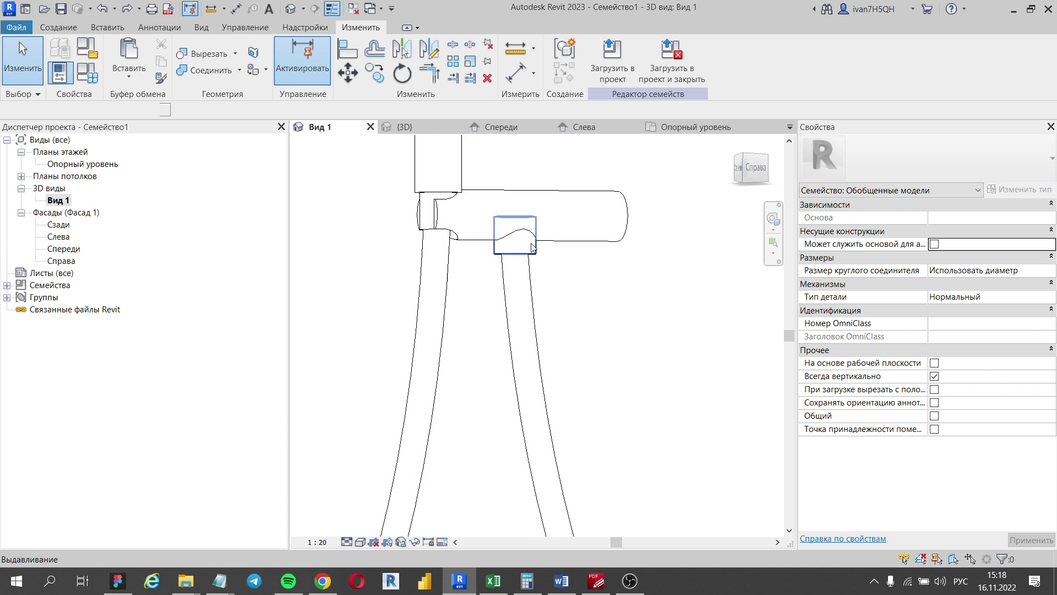
- Delete the teardrop hose loop sweep
left_click(532, 247)
mouse_move(532, 248)
middle_mouse_down("shift")
mouse_move(625, 290)
mouse_move(592, 349)
mouse_move(693, 319)
mouse_move(655, 276)
mouse_move(524, 274)
mouse_move(550, 297)
mouse_move(631, 326)
mouse_move(523, 325)
middle_mouse_up("shift")
scroll(611, 270, "up", 2)
left_click(487, 249)
left_click(672, 352)
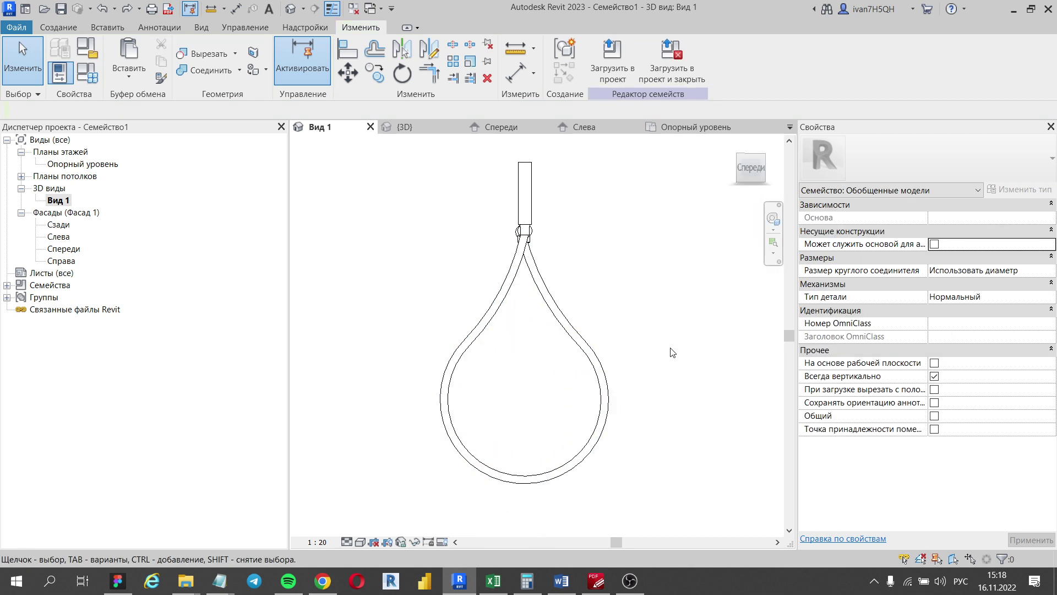
mouse_move(672, 352)
middle_mouse_down("shift")
mouse_move(685, 281)
mouse_move(682, 354)
mouse_move(671, 366)
middle_mouse_up("shift")
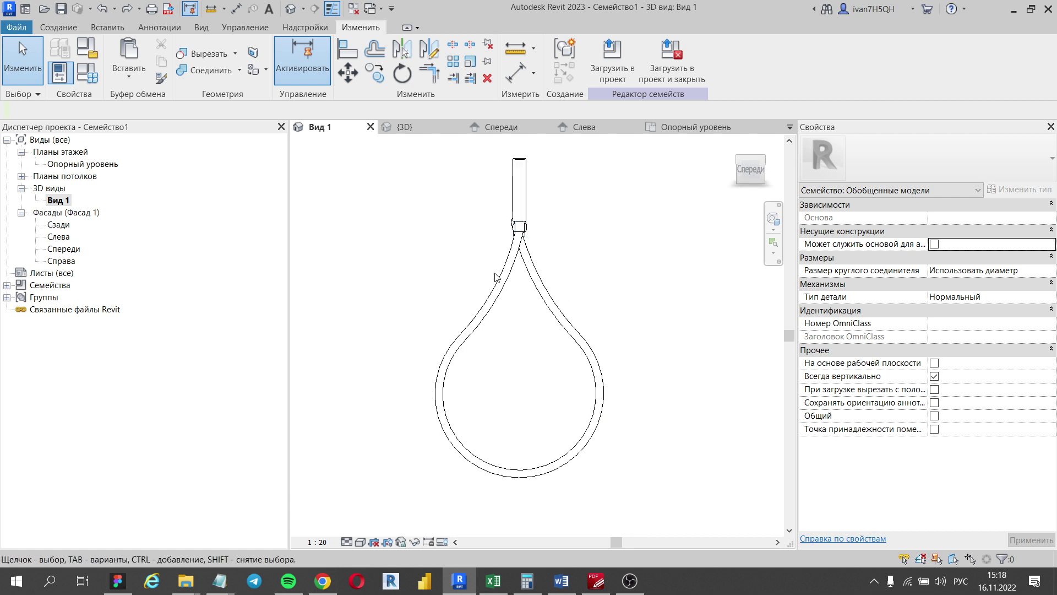
left_click(463, 287)
key("Delete")
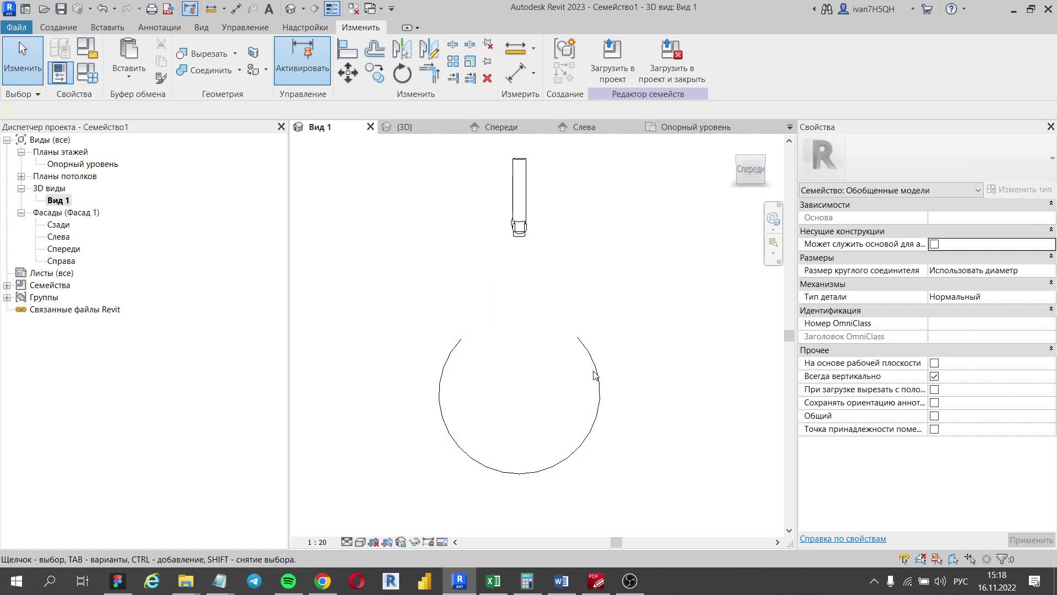
- Delete the leftover circular path of the loop
left_click_drag(671, 447, 432, 356)
left_click_drag(361, 307, 300, 329)
key("Delete")
- Open the Left elevation (Слева) and delete its slanted reference plane
double_click(57, 236)
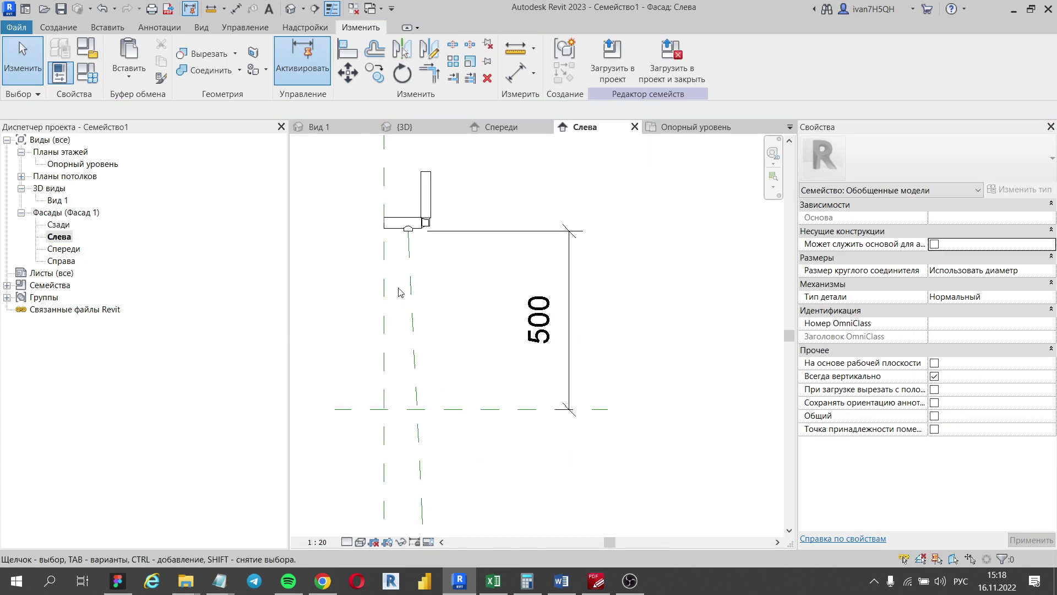
left_click(411, 292)
key("Delete")
scroll(415, 266, "up", 3)
scroll(413, 224, "down", 2)
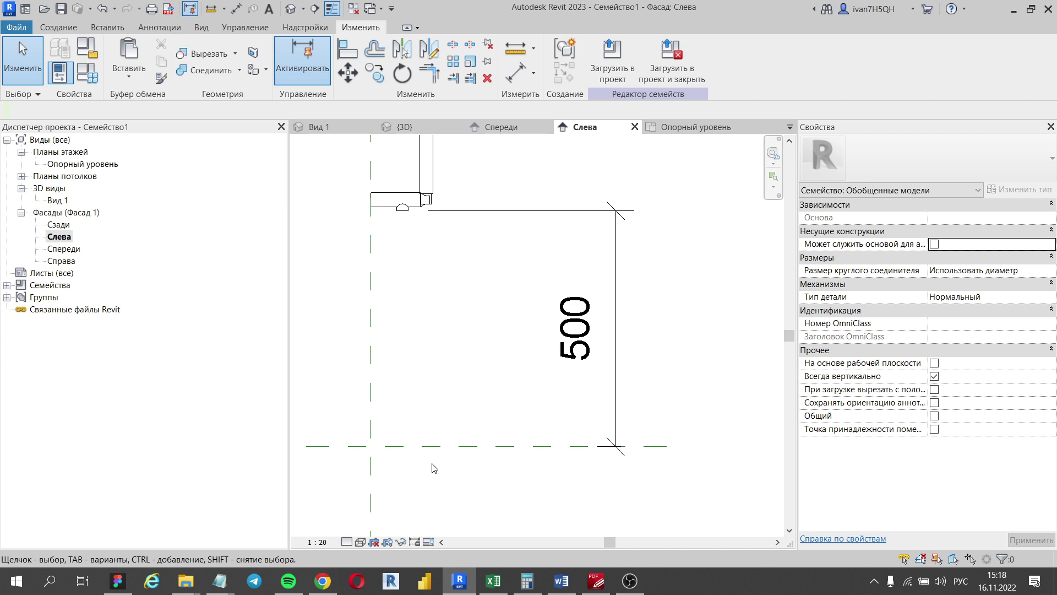
scroll(410, 212, "up", 3)
scroll(409, 212, "down", 1)
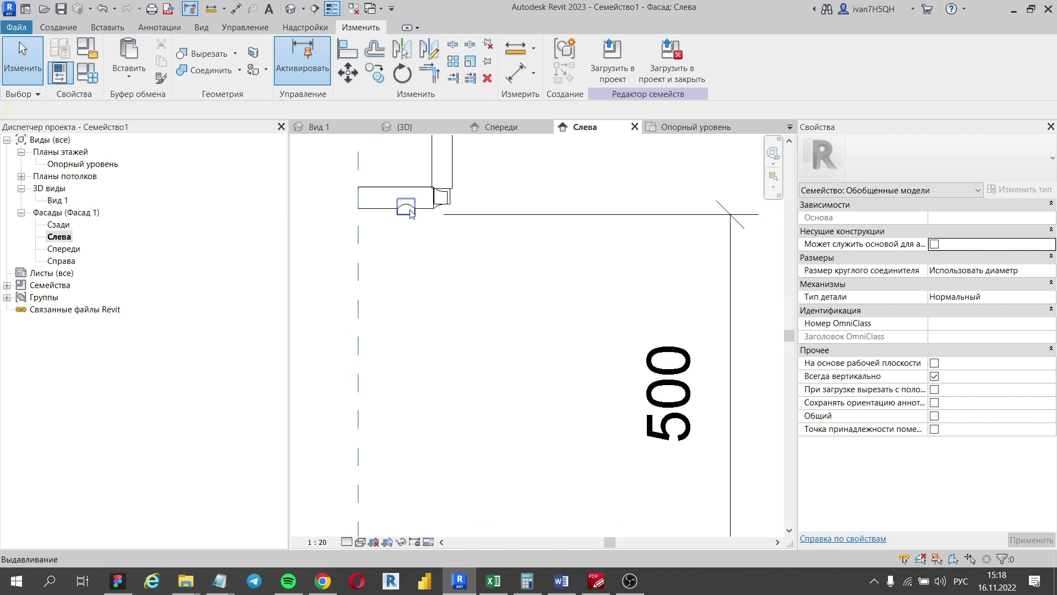
- Zoom in to inspect the small junction extrusion
scroll(410, 212, "down", 1)
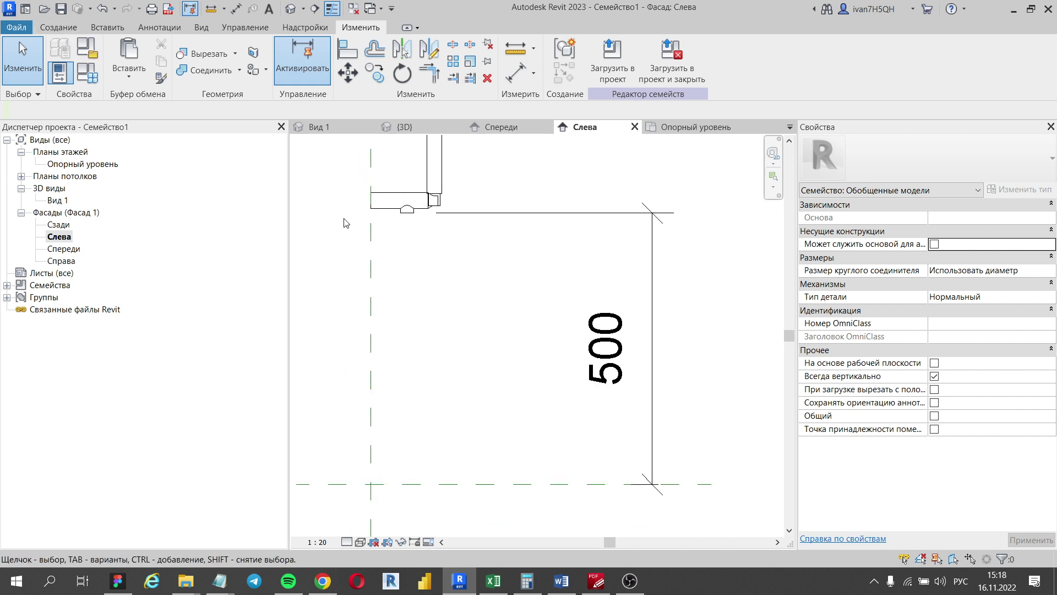
scroll(410, 212, "up", 1)
scroll(425, 207, "up", 2)
scroll(431, 211, "up", 1)
scroll(431, 212, "up", 1)
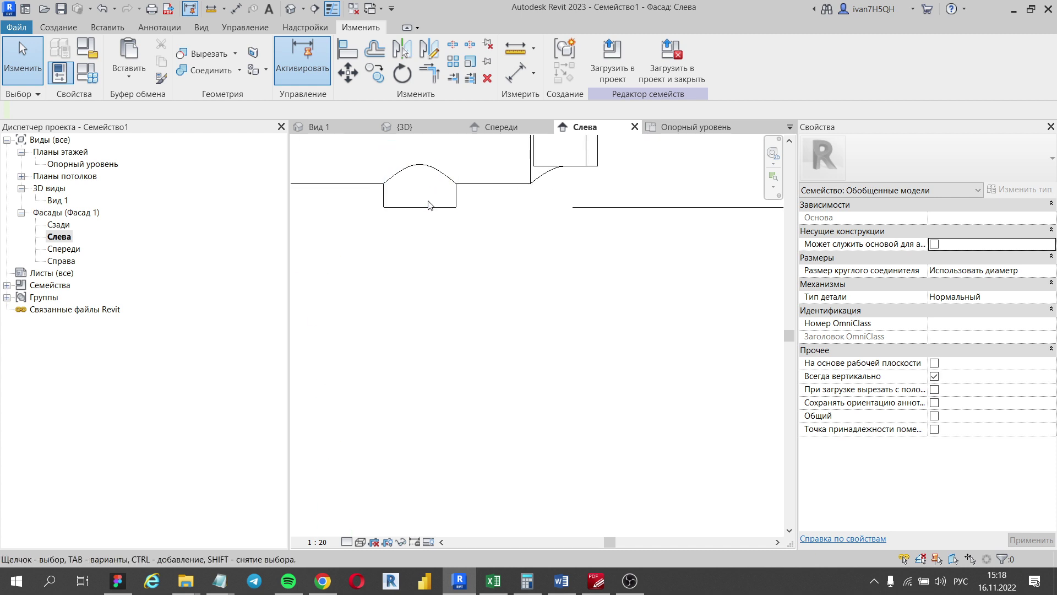
scroll(426, 208, "down", 2)
left_click(415, 204)
scroll(415, 203, "down", 2)
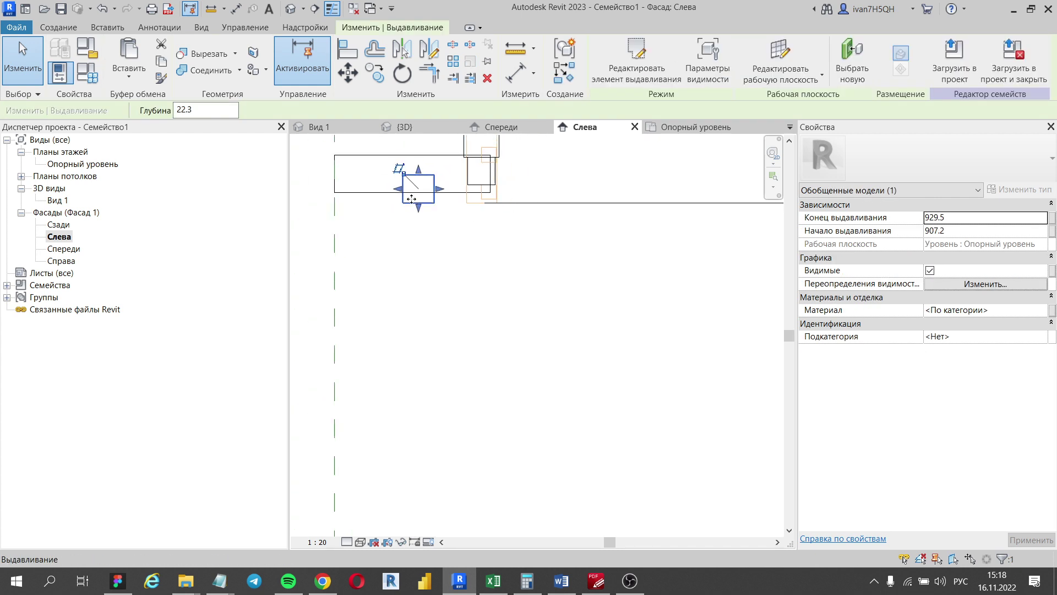
left_click(425, 225)
- Inspect the tube–arm junction extrusion, spanning 921.4 to 943.5 (22.1 deep)
middle_click_drag(425, 225, 398, 189)
scroll(398, 190, "down", 2)
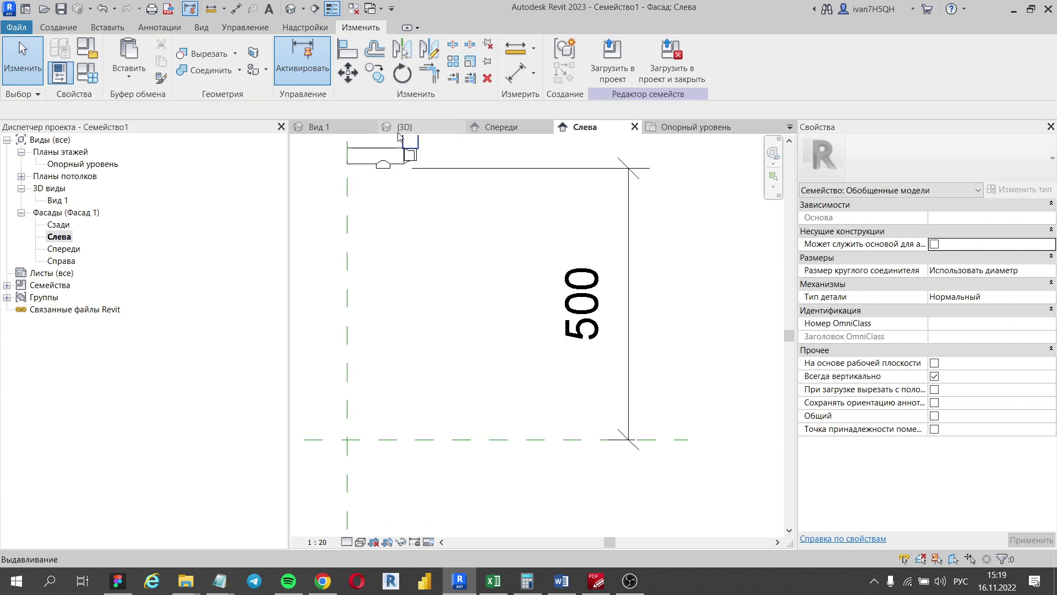
scroll(404, 154, "up", 3)
middle_click_drag(387, 193, 387, 295)
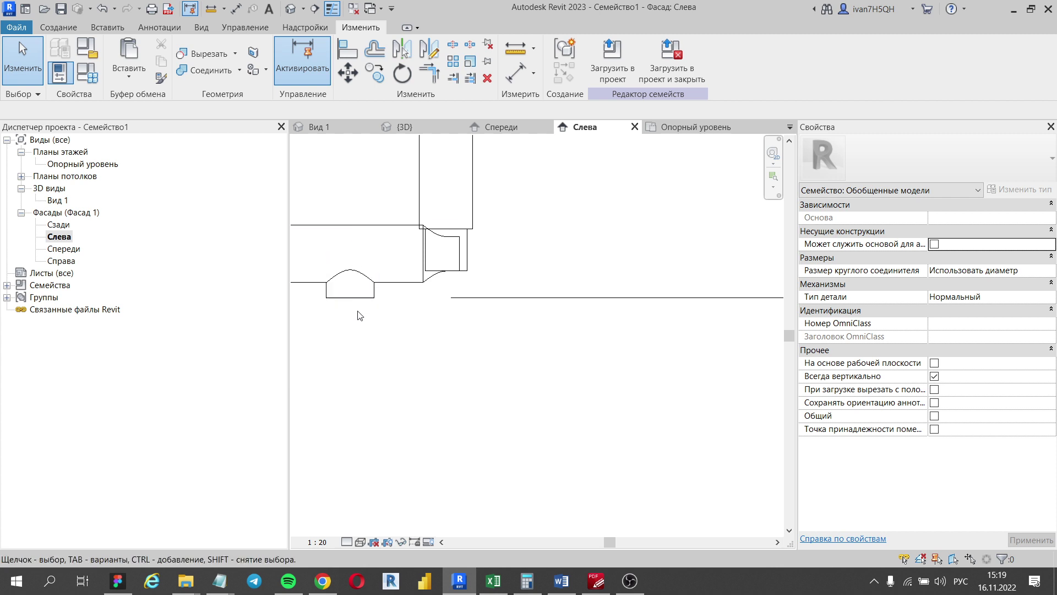
left_click(471, 256)
scroll(462, 275, "down", 3)
mouse_move(458, 275)
middle_mouse_down()
mouse_move(459, 296)
mouse_move(458, 268)
middle_mouse_up()
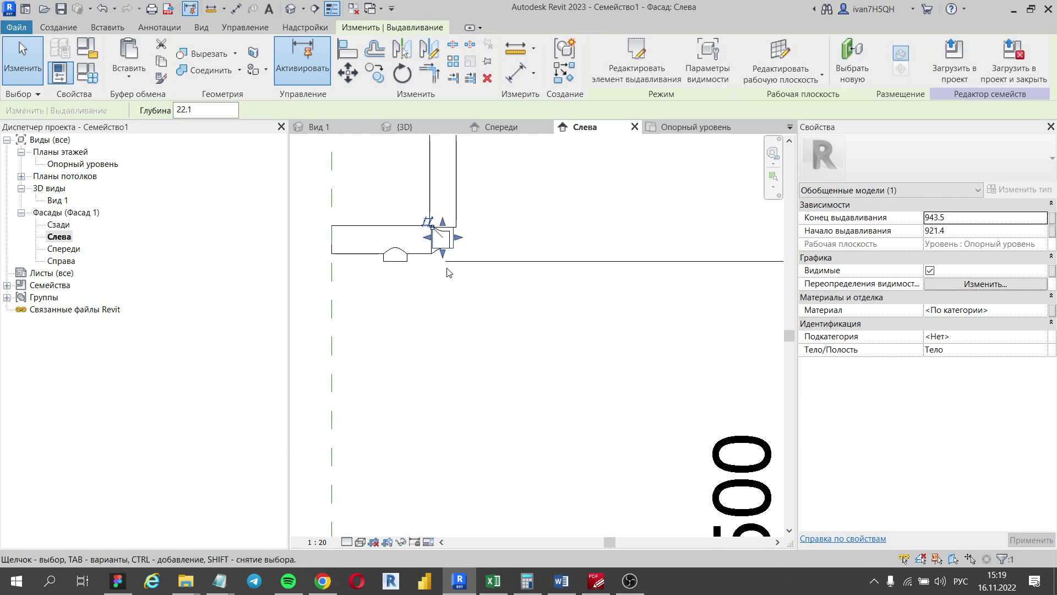
- Draw symbolic lines outlining the area beneath the rounded bump under the side arm
left_click(58, 28)
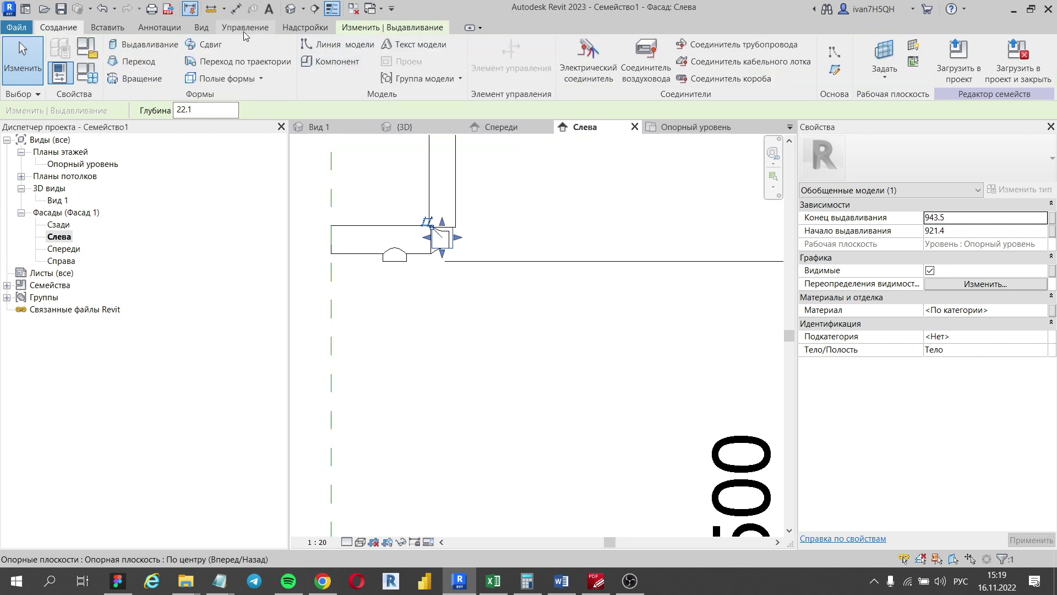
left_click(182, 28)
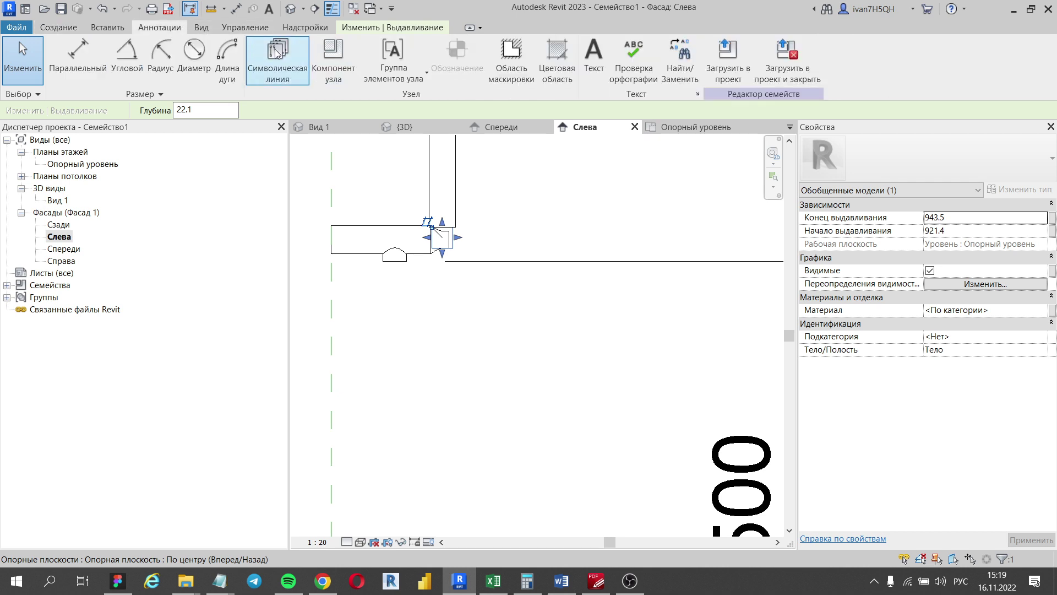
scroll(415, 265, "up", 2)
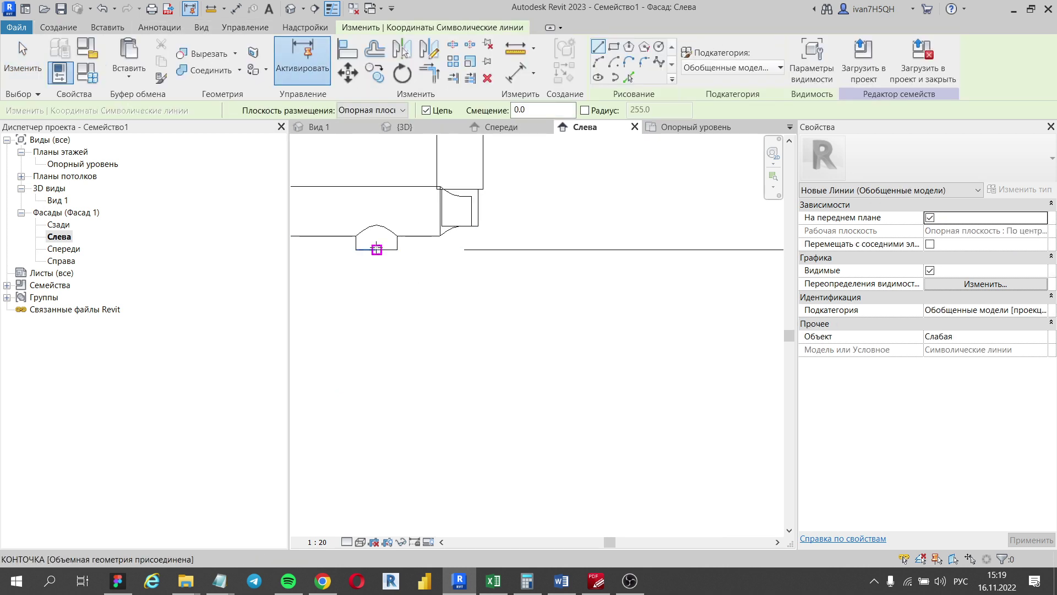
left_click(377, 249)
left_click(377, 284)
left_click(450, 283)
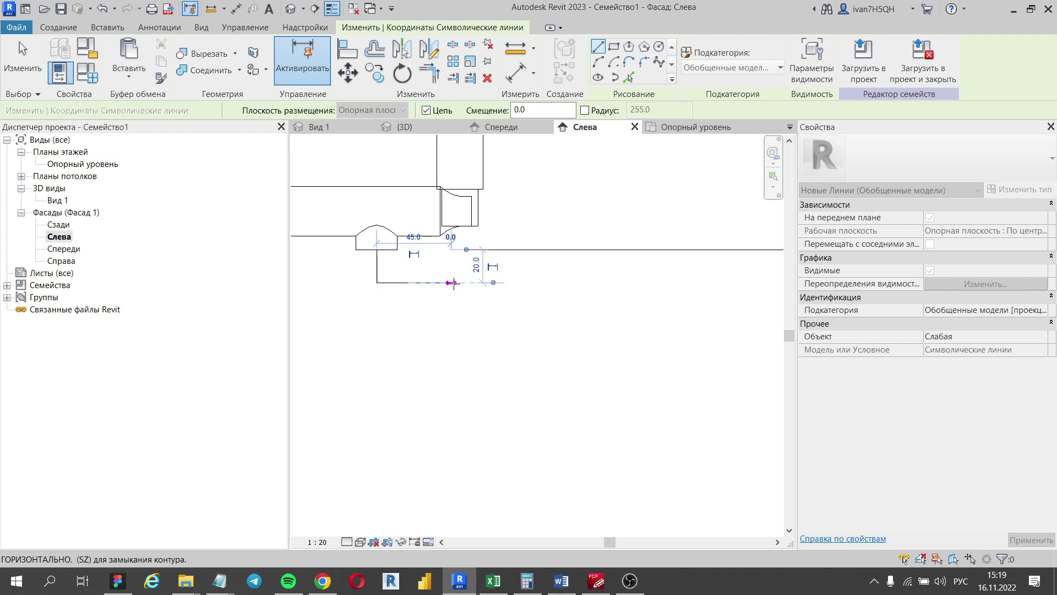
key("Escape")
key("Escape")
scroll(454, 240, "up", 1)
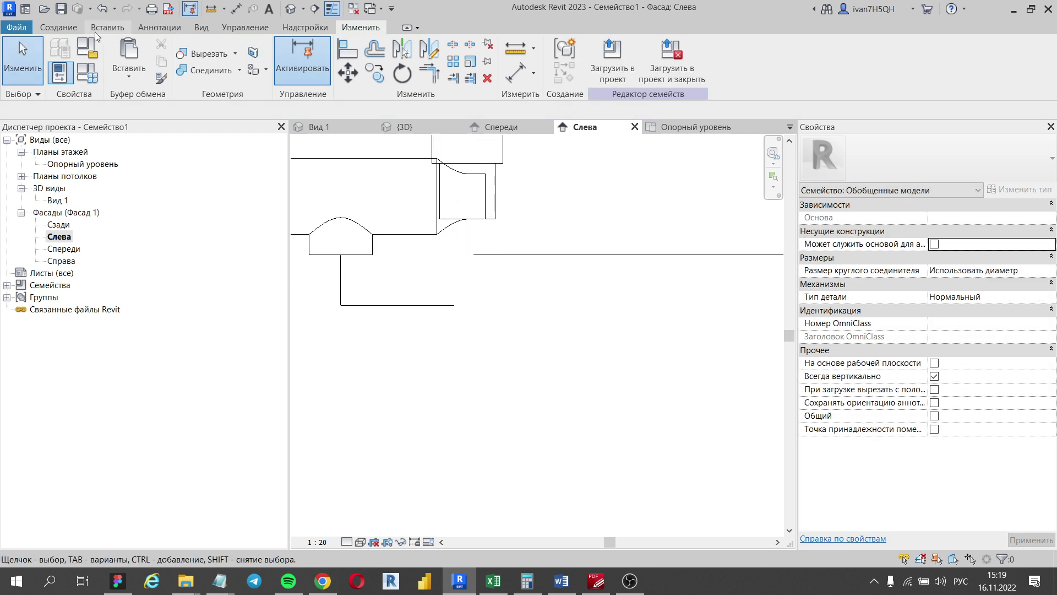
- Draw a vertical symbolic line from the side arm's lower corner to the bottom line
left_click(65, 27)
left_click(160, 28)
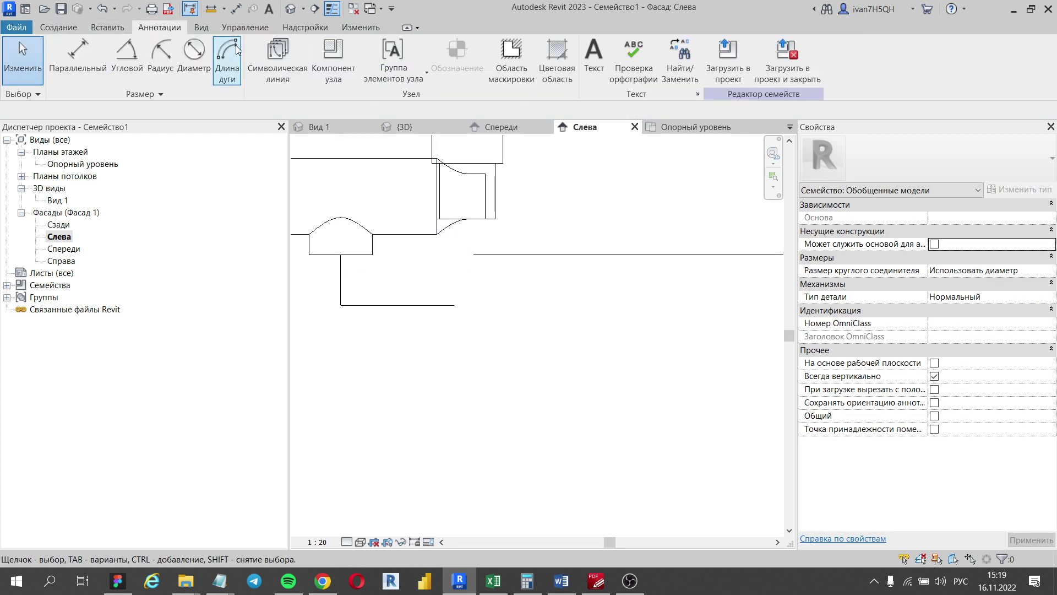
left_click(282, 62)
left_click(467, 218)
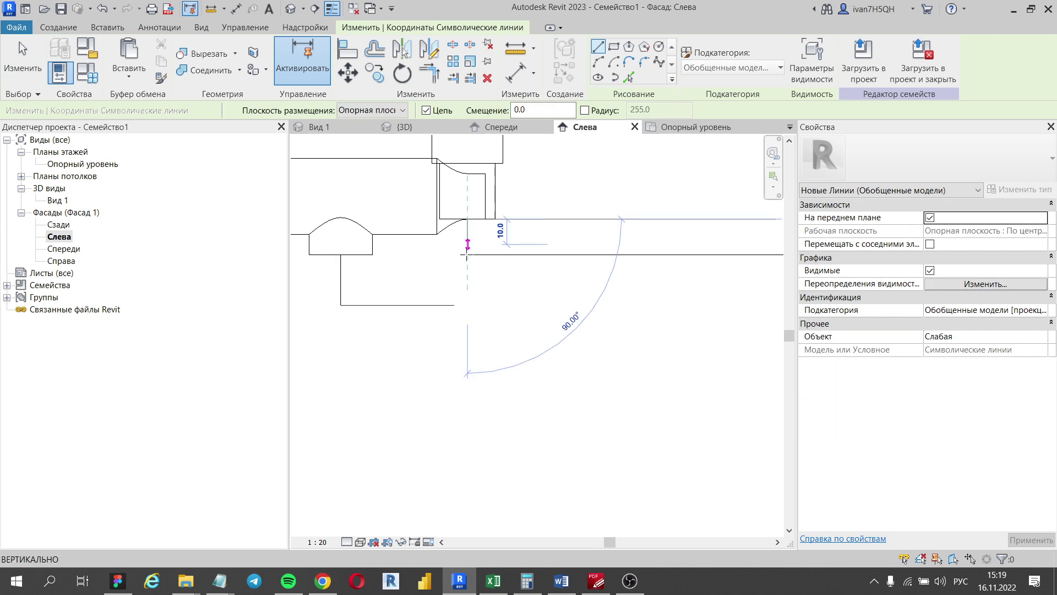
left_click(468, 304)
key("Escape")
key("Escape")
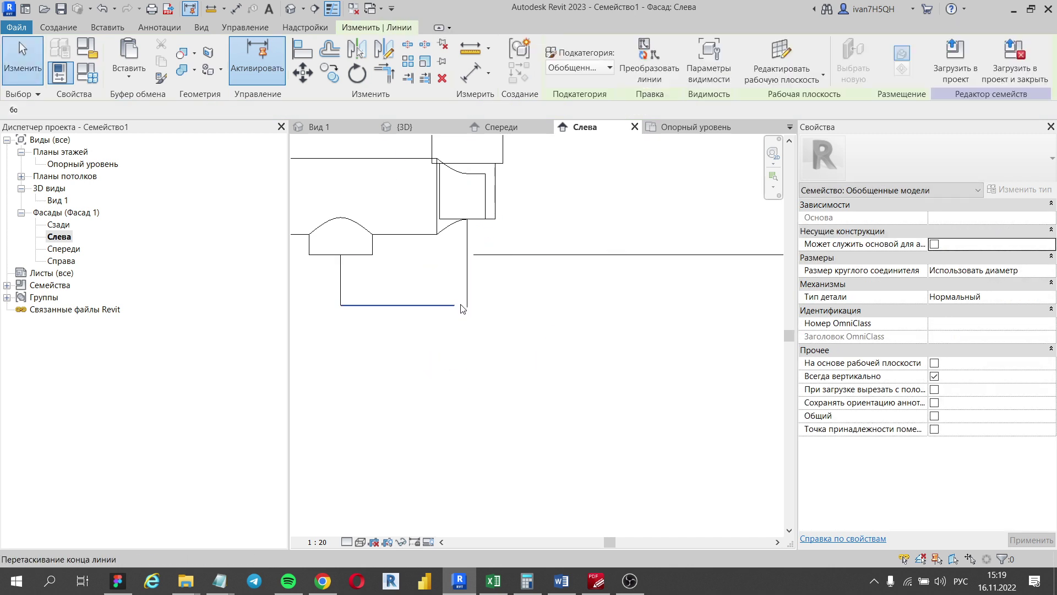
left_click(461, 305)
scroll(419, 300, "down", 2)
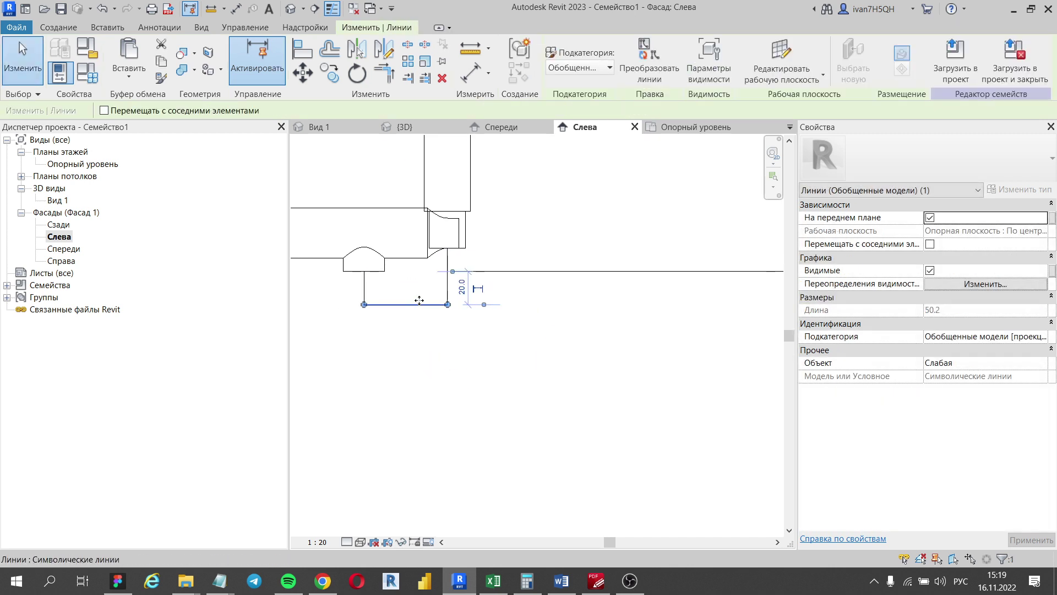
middle_click_drag(419, 300, 429, 214)
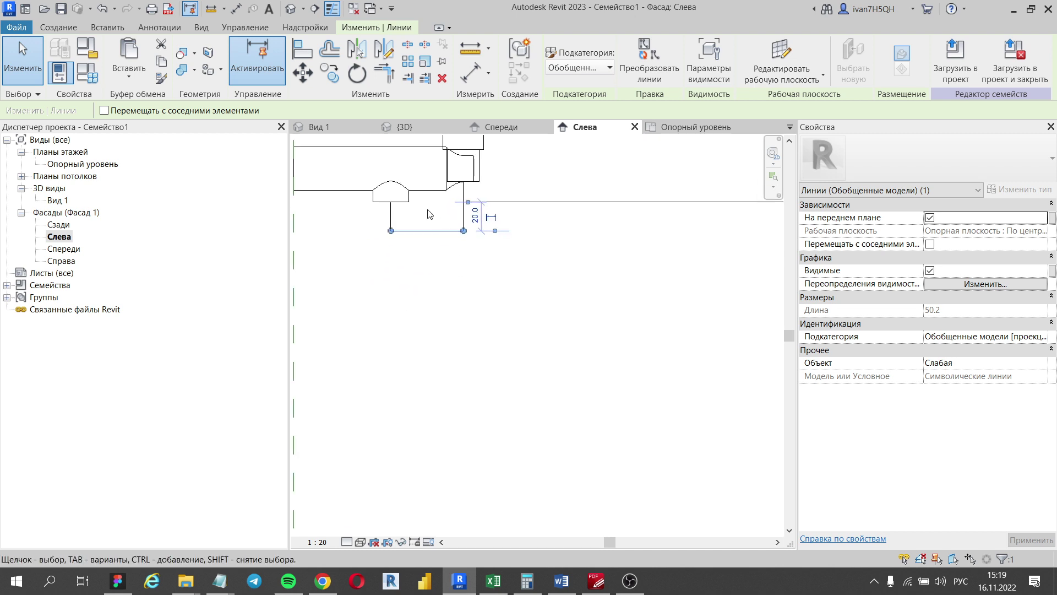
scroll(427, 231, "down", 2)
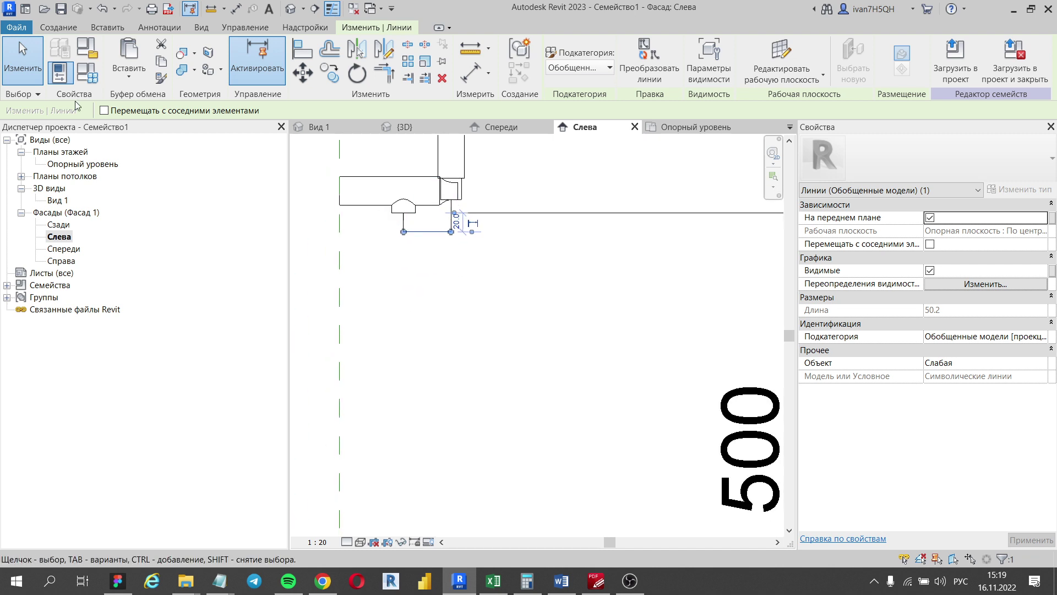
- Draw a vertical symbolic line from the outline's bottom down to the lower reference plane
left_click(159, 28)
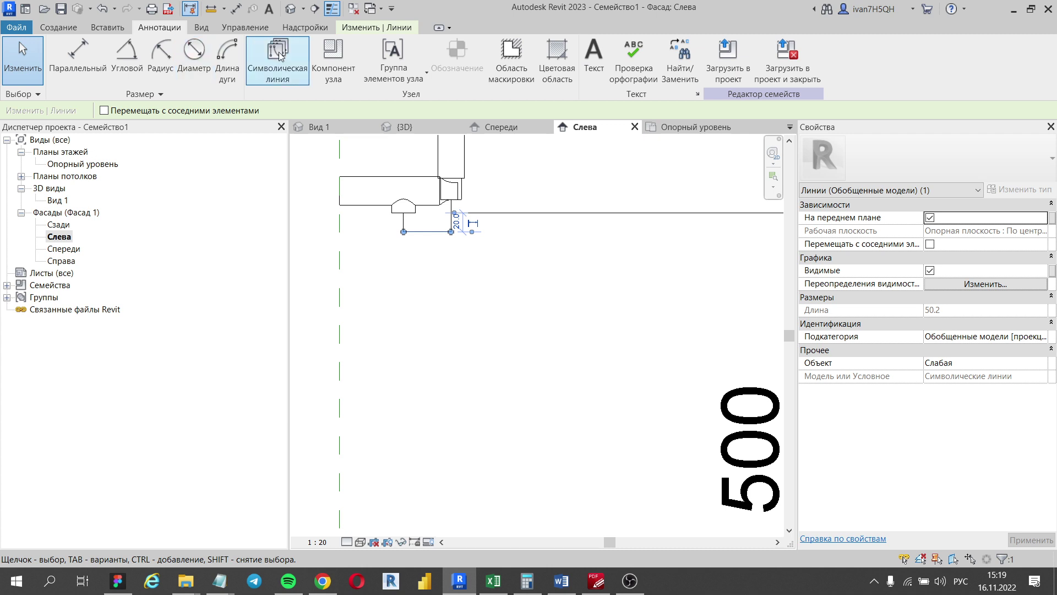
scroll(423, 230, "up", 2)
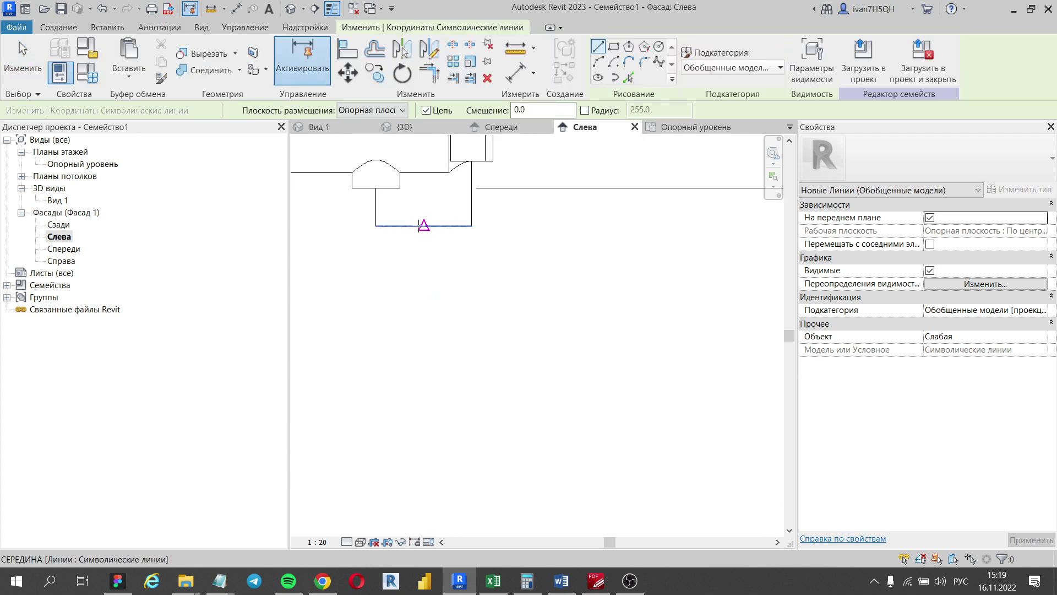
left_click(427, 227)
scroll(428, 227, "down", 2)
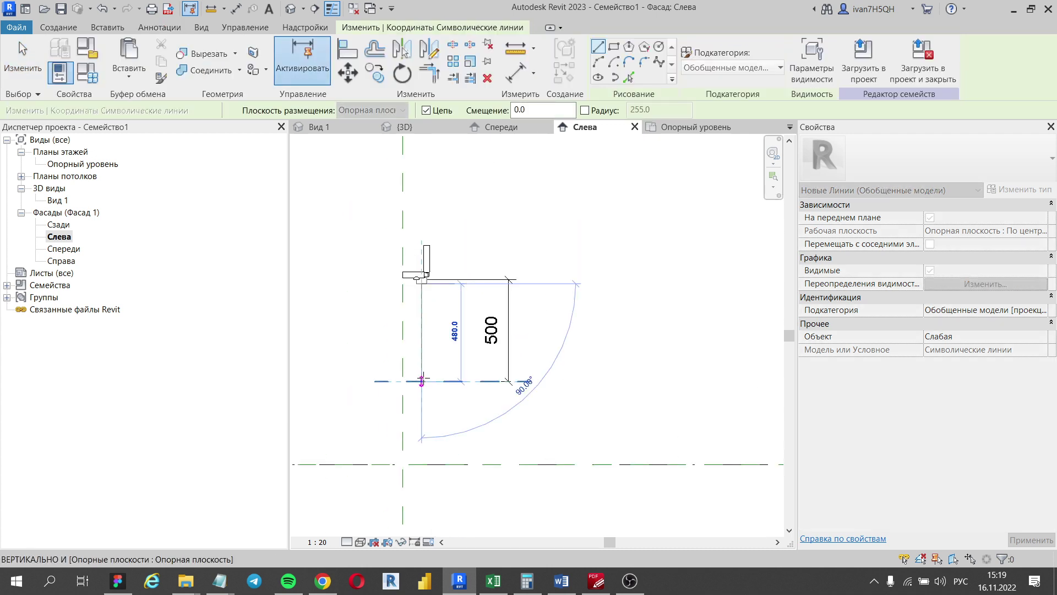
left_click(422, 381)
key("Escape")
key("Escape")
scroll(422, 381, "up", 3)
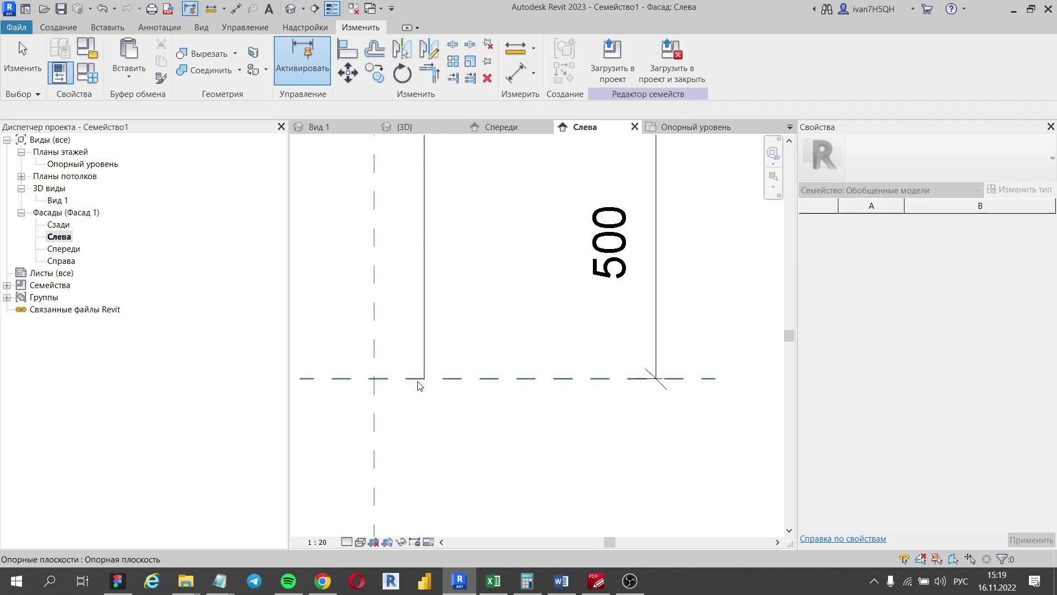
mouse_move(432, 377)
middle_mouse_down()
mouse_move(441, 409)
mouse_move(424, 349)
middle_mouse_up()
scroll(442, 409, "down", 2)
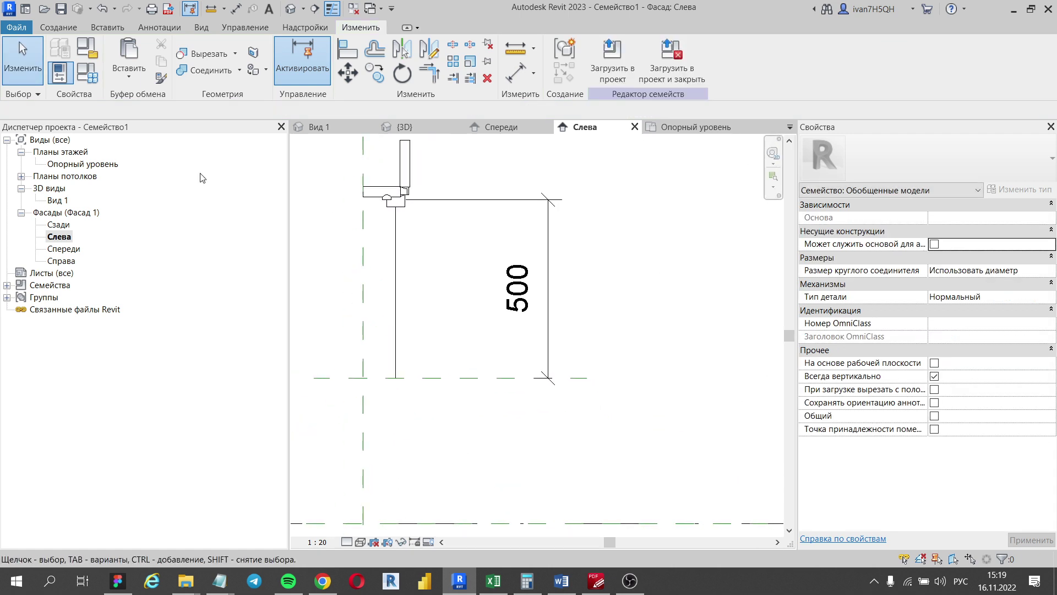
- Draw a radius-15 model-line circle centred on the reference-plane intersection
left_click(58, 27)
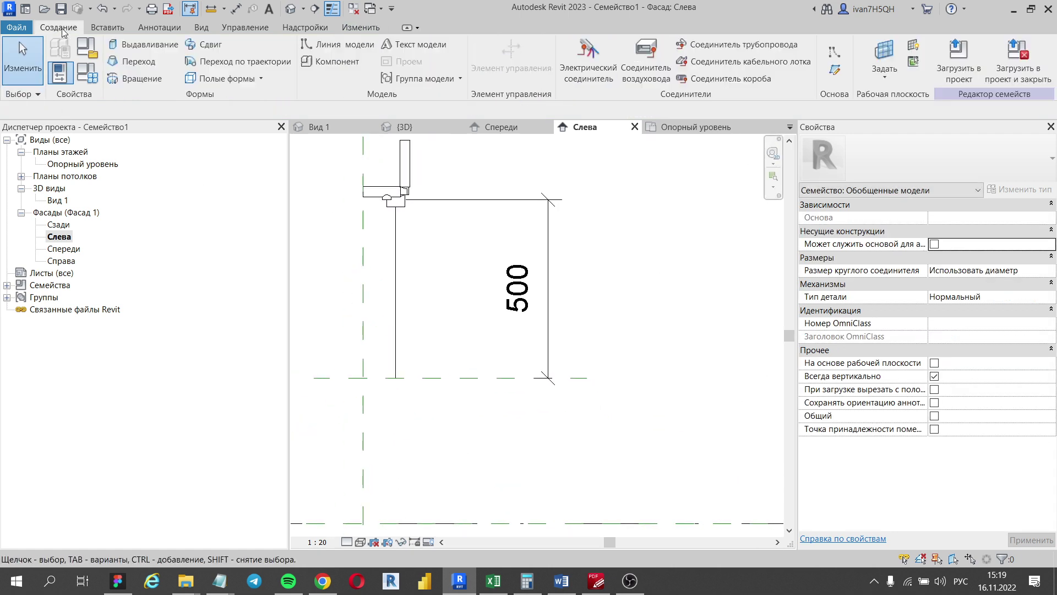
left_click(347, 52)
scroll(401, 439, "up", 3)
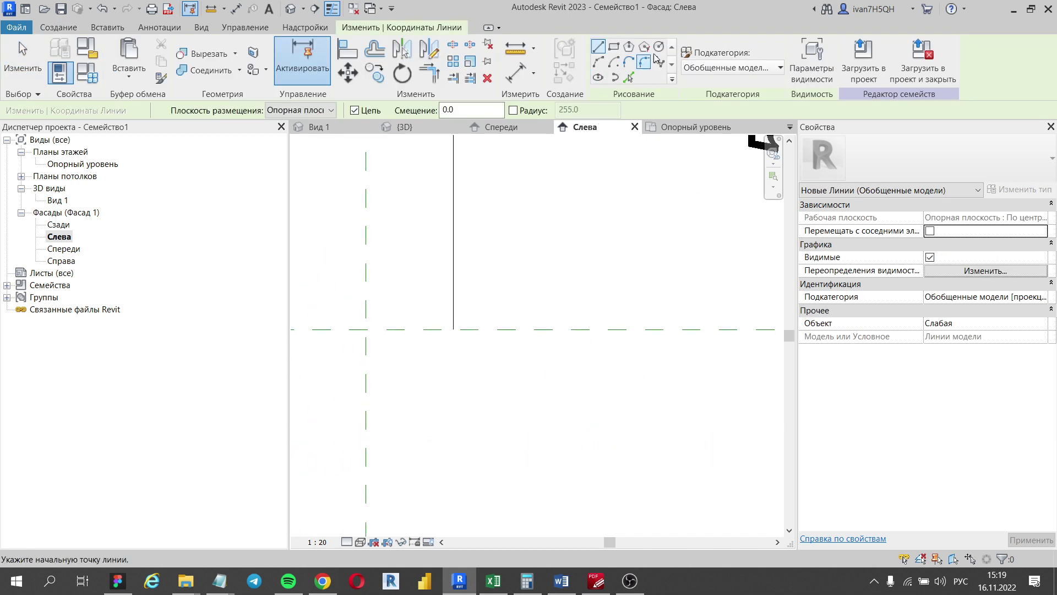
middle_click_drag(468, 327, 437, 354)
left_click(422, 357)
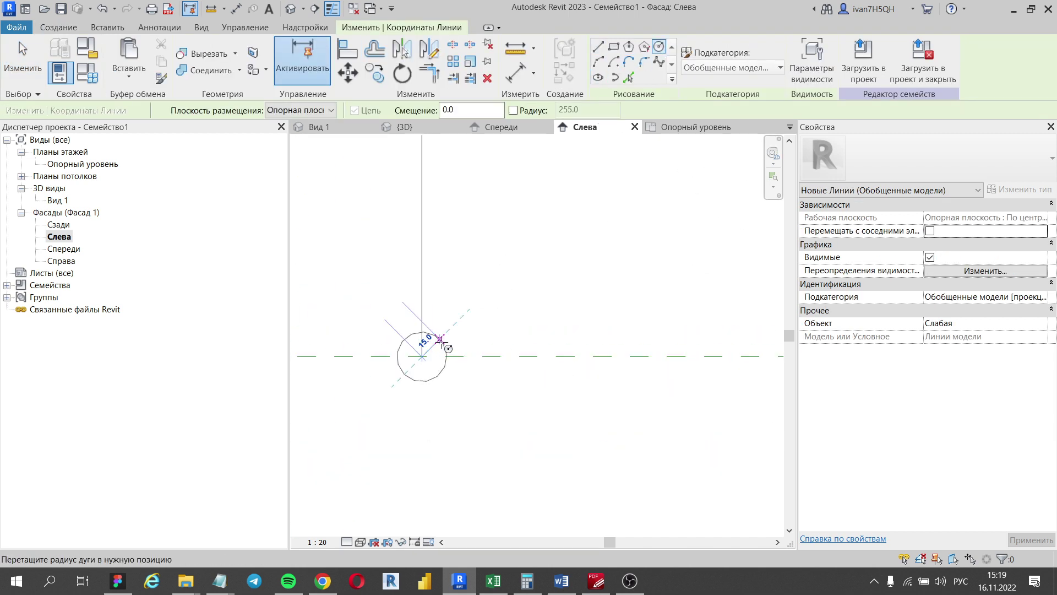
left_click(447, 346)
scroll(447, 347, "down", 3)
key("Escape")
key("Escape")
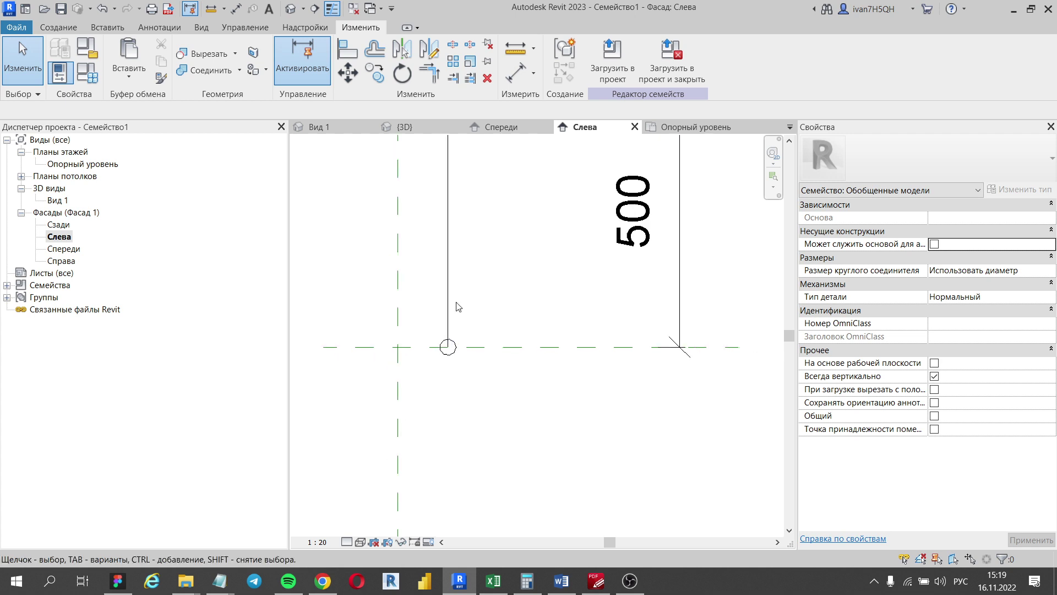
- Pan and zoom to inspect the new circle beside the fitting
middle_click_drag(455, 303, 482, 341)
scroll(429, 275, "up", 5)
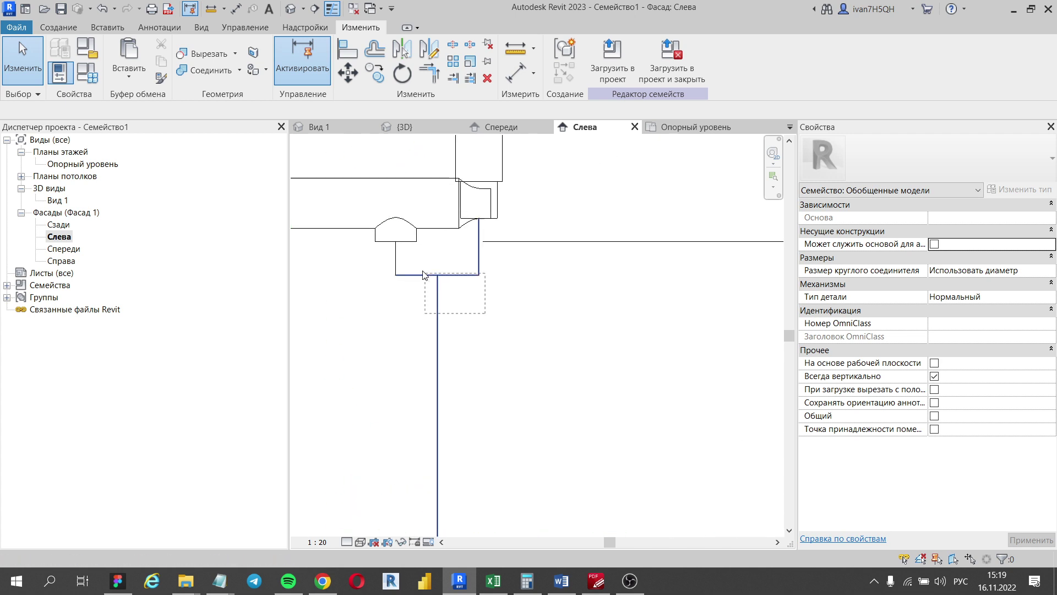
left_click(388, 278)
key("Escape")
scroll(431, 307, "down", 3)
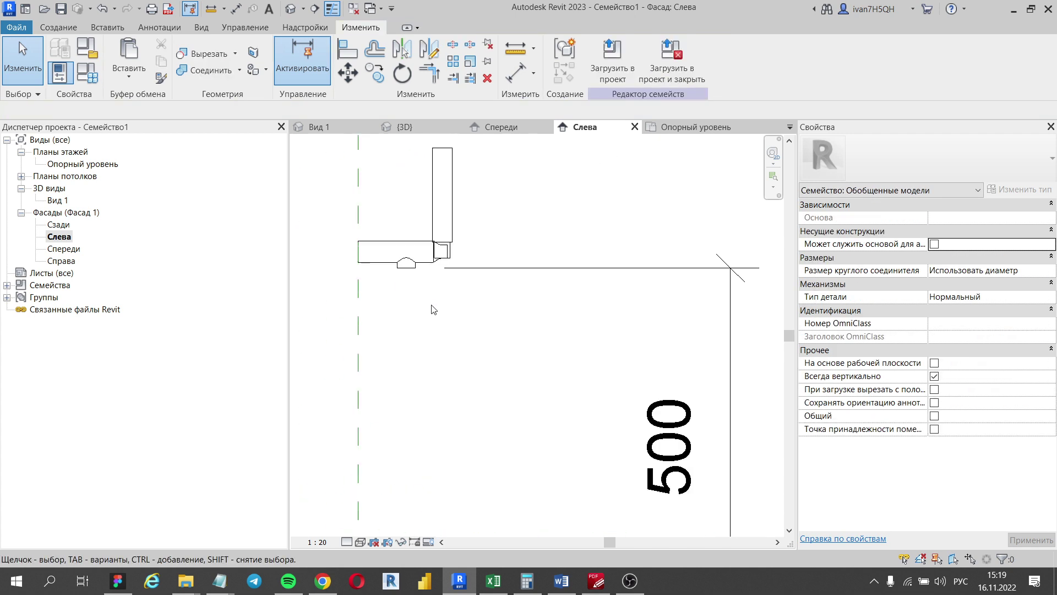
scroll(472, 332, "down", 2)
scroll(435, 367, "up", 2)
middle_click_drag(435, 366, 437, 414)
scroll(448, 385, "down", 2)
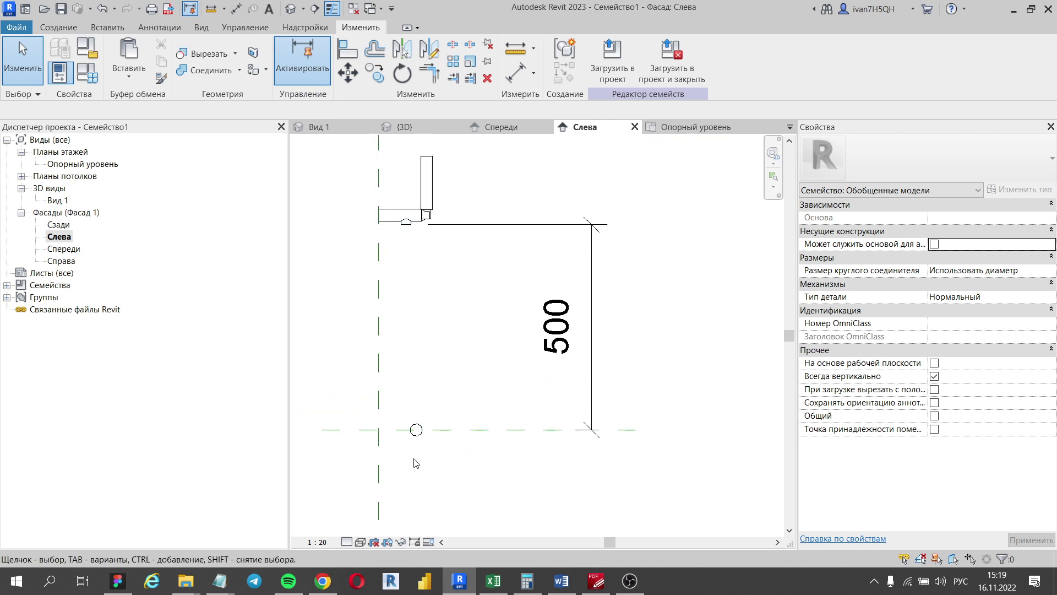
left_click(58, 27)
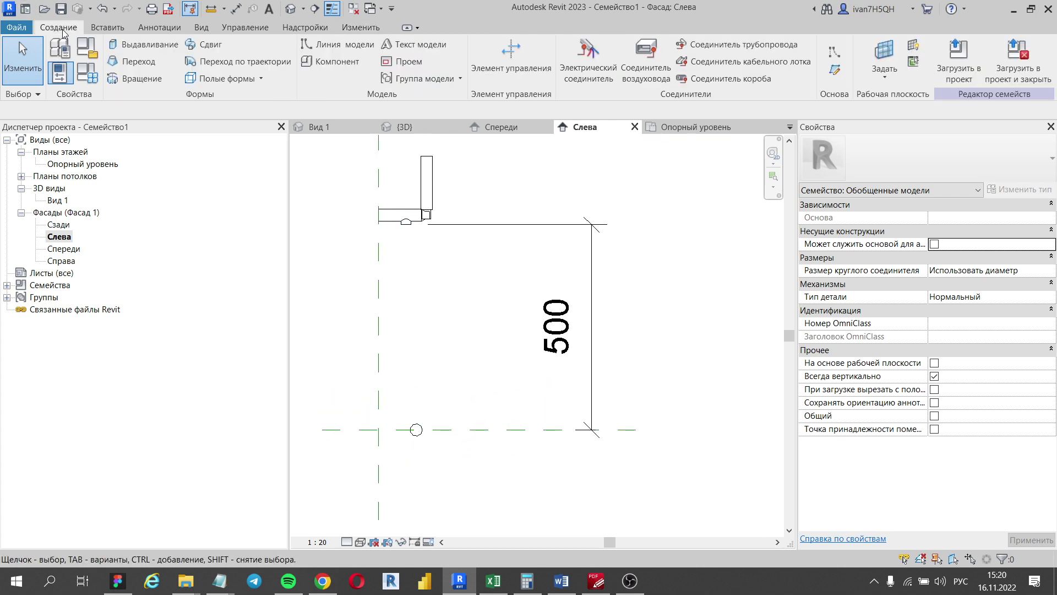
- Draw a vertical reference plane running through the small circle
left_click(835, 69)
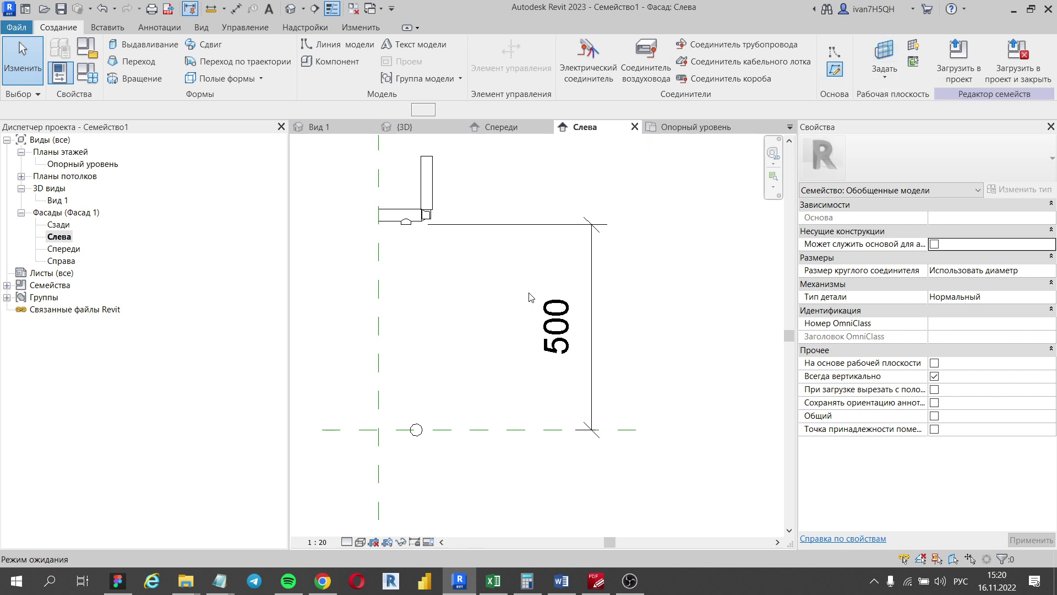
scroll(421, 234, "up", 2)
scroll(413, 262, "down", 3)
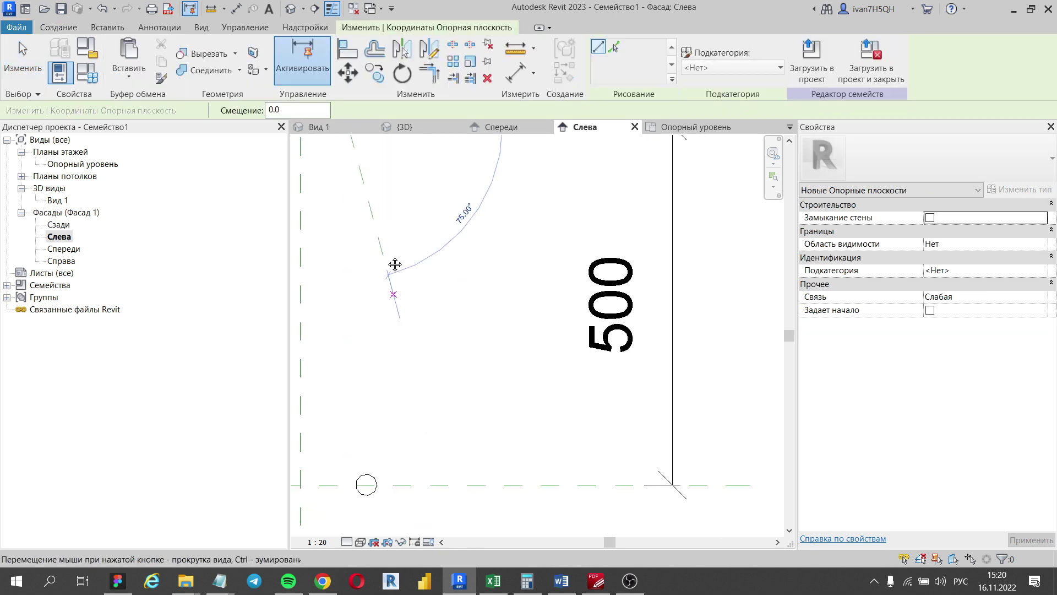
left_click(358, 440)
scroll(358, 440, "down", 2)
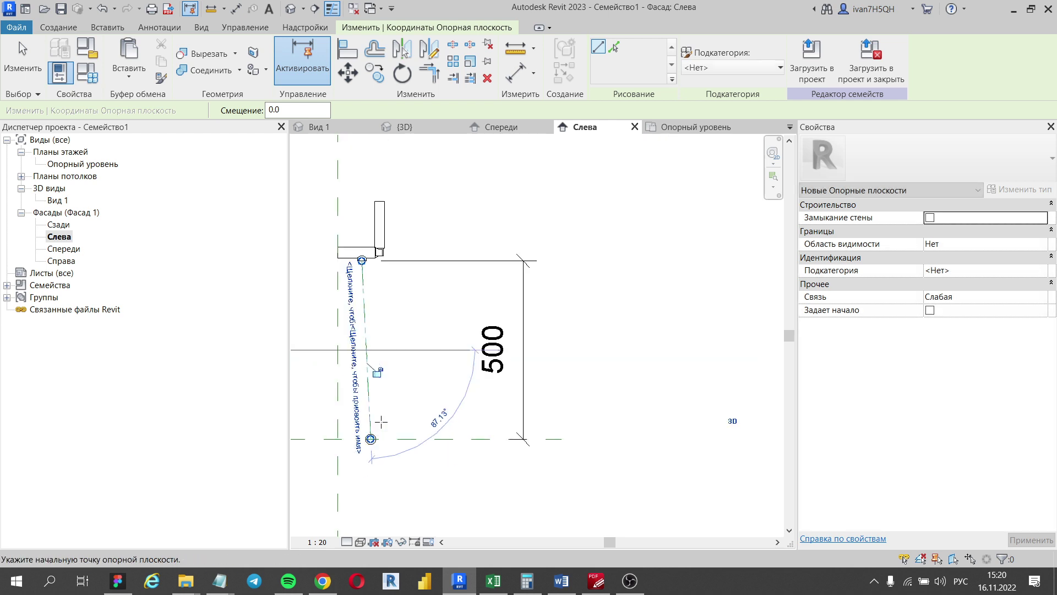
key("Escape")
key("Escape")
- Extend the new reference plane's top and bottom ends
left_click(366, 358)
scroll(410, 358, "up", 1)
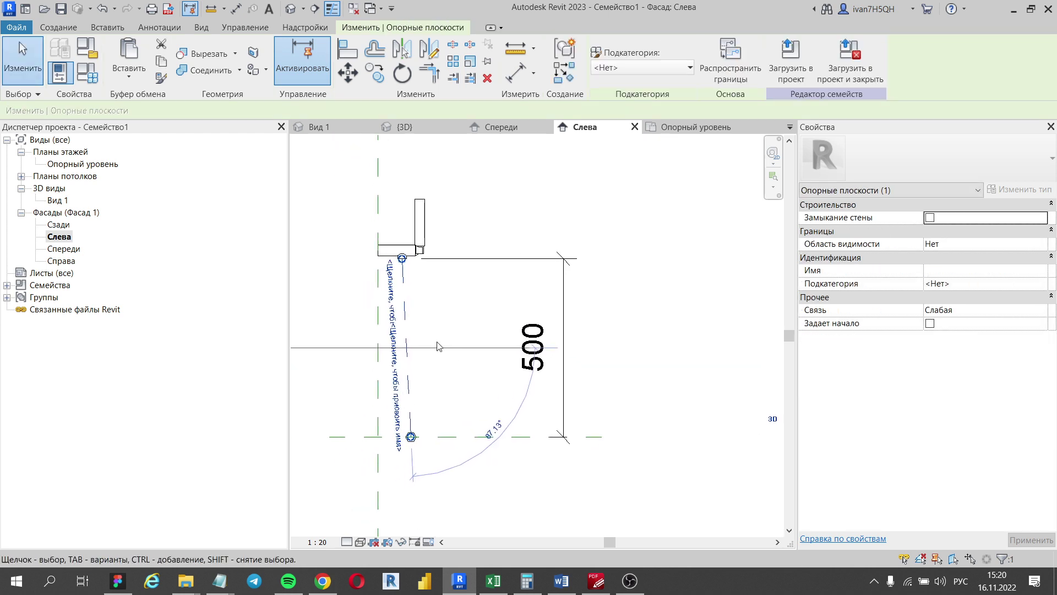
scroll(425, 264, "up", 2)
scroll(436, 288, "up", 1)
left_click_drag(407, 259, 392, 168)
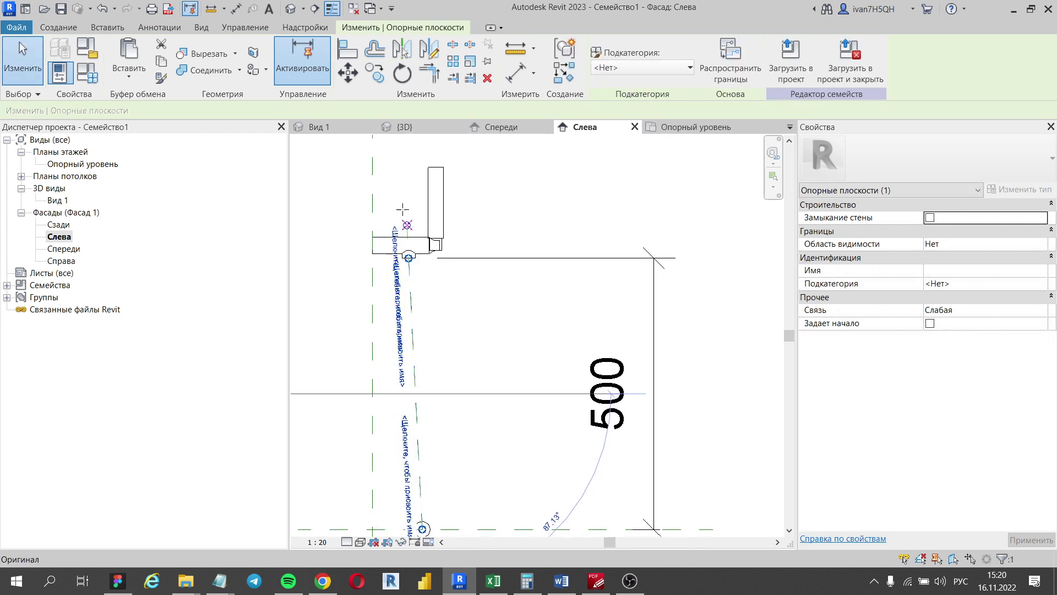
scroll(430, 388, "down", 2)
middle_click_drag(430, 389, 436, 267)
scroll(435, 267, "up", 1)
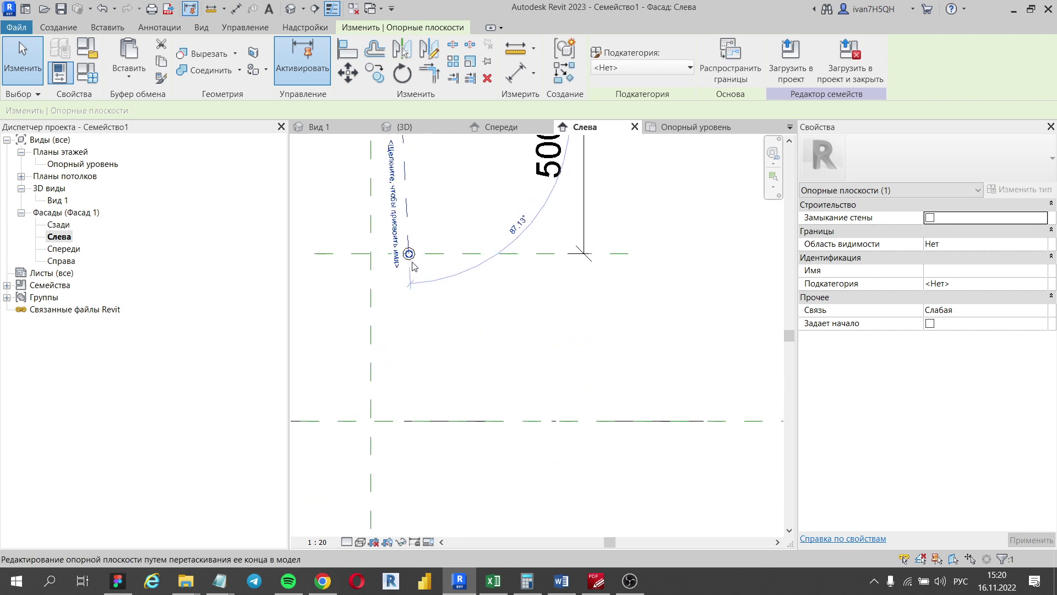
left_click_drag(409, 257, 415, 370)
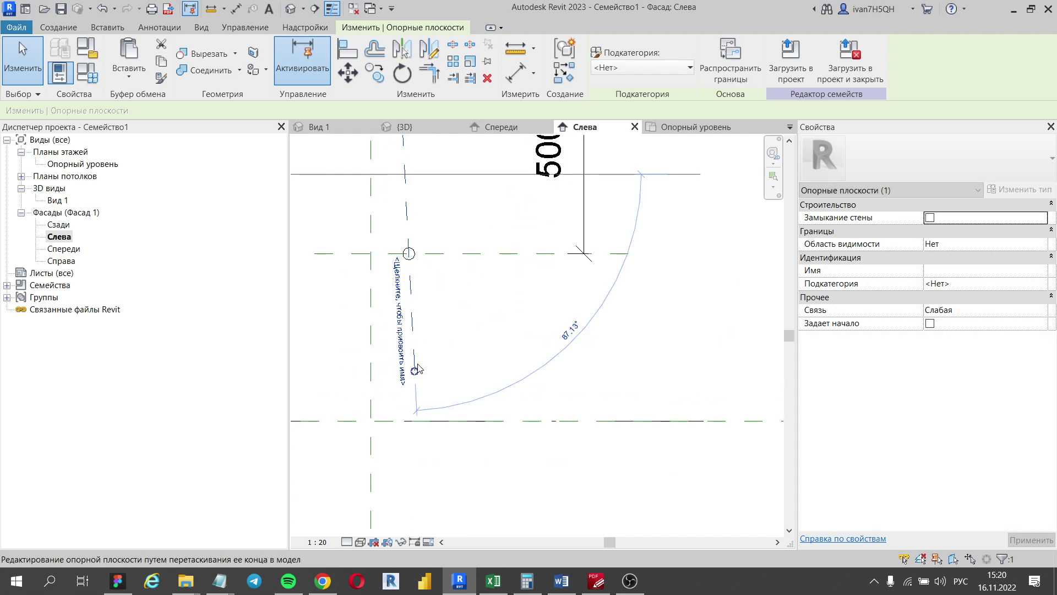
key("Escape")
- Name the new reference plane 1
left_click(414, 311)
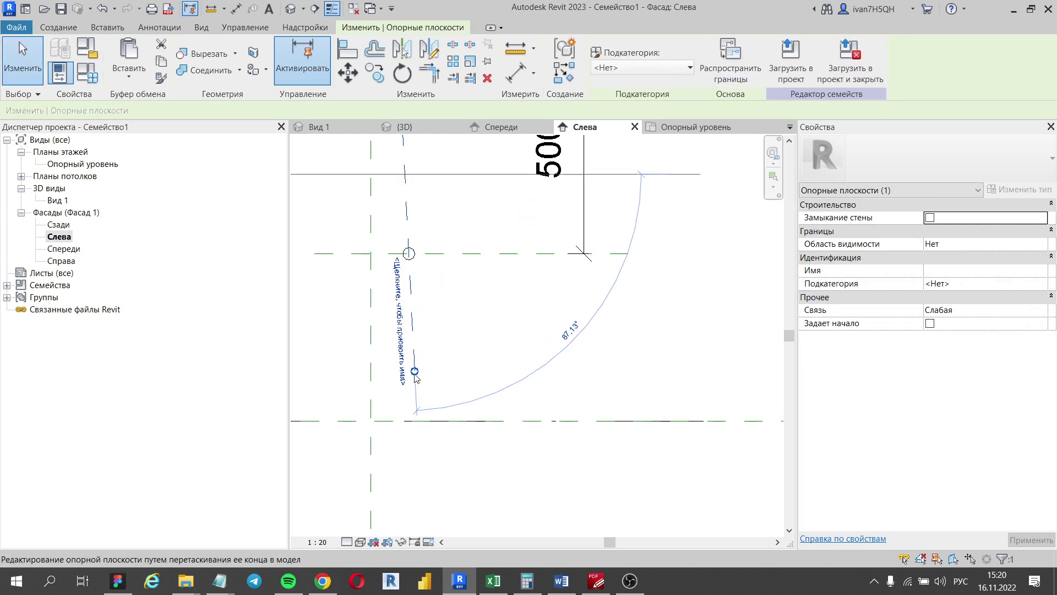
scroll(429, 377, "down", 1)
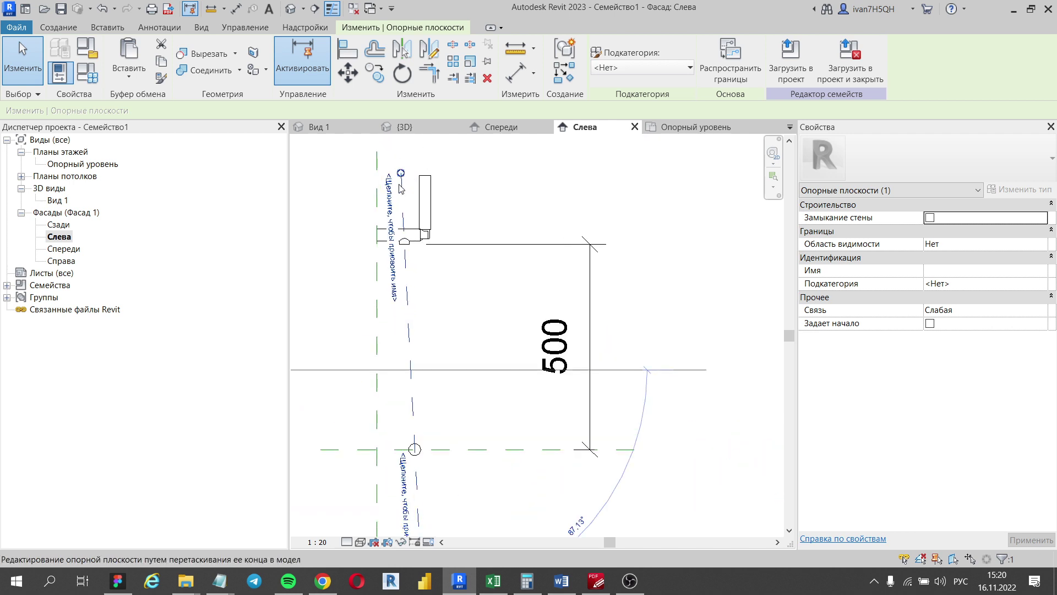
scroll(400, 188, "down", 1)
key("Escape")
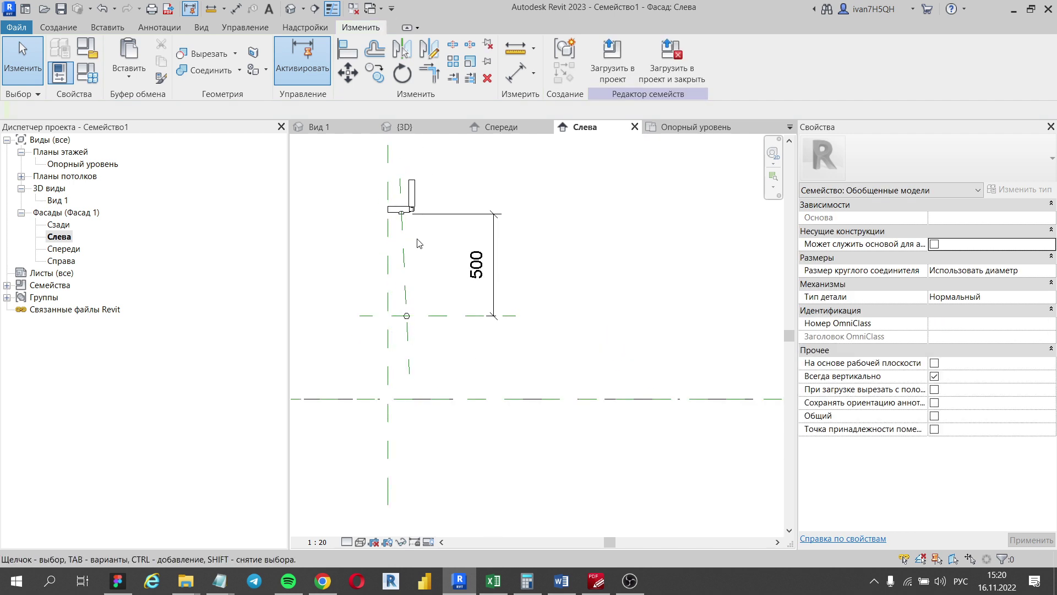
scroll(407, 238, "up", 1)
left_click(401, 238)
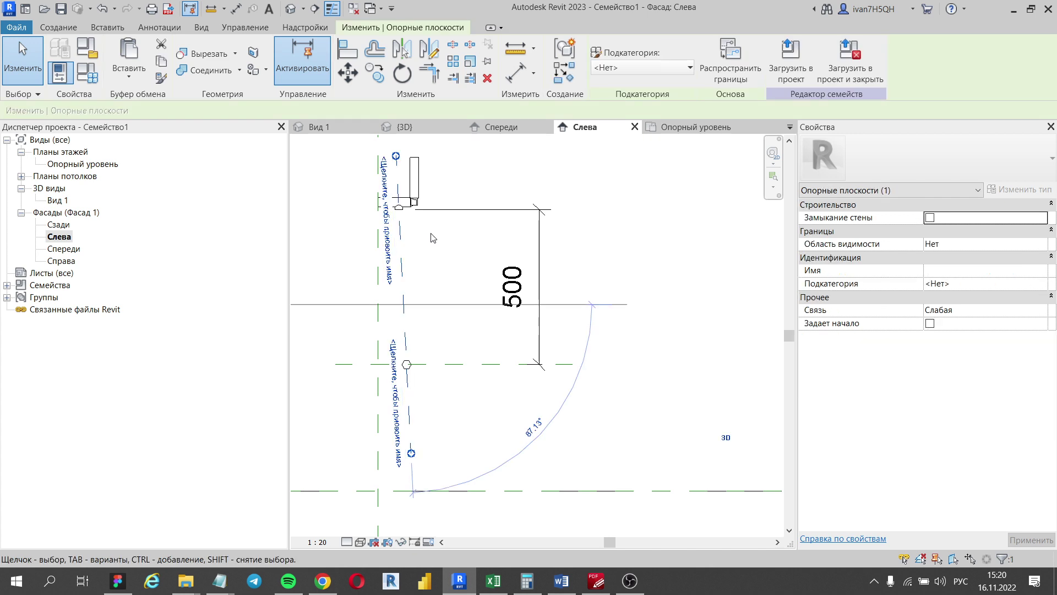
middle_click_drag(432, 237, 426, 262)
left_click(387, 254)
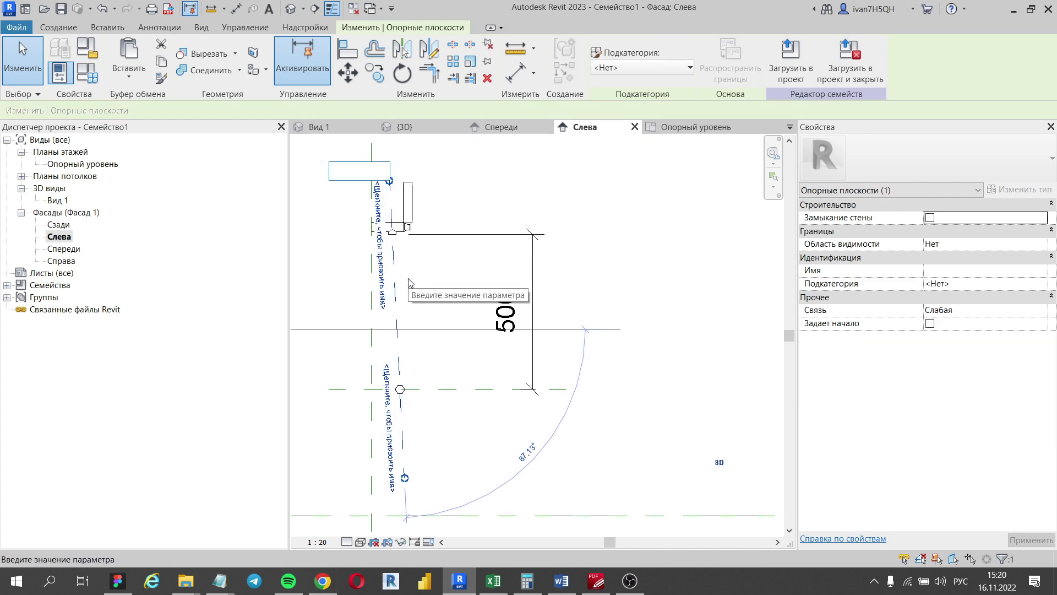
type("1")
key("Return")
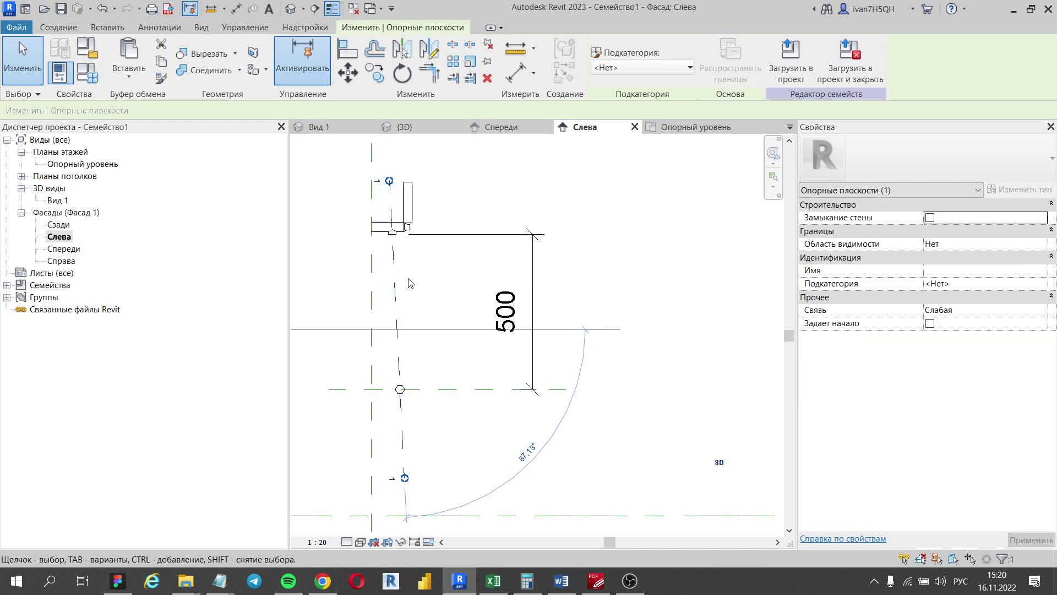
type("1")
- Open the Front elevation (Спереди)
left_click(379, 311)
middle_click_drag(430, 310, 427, 316)
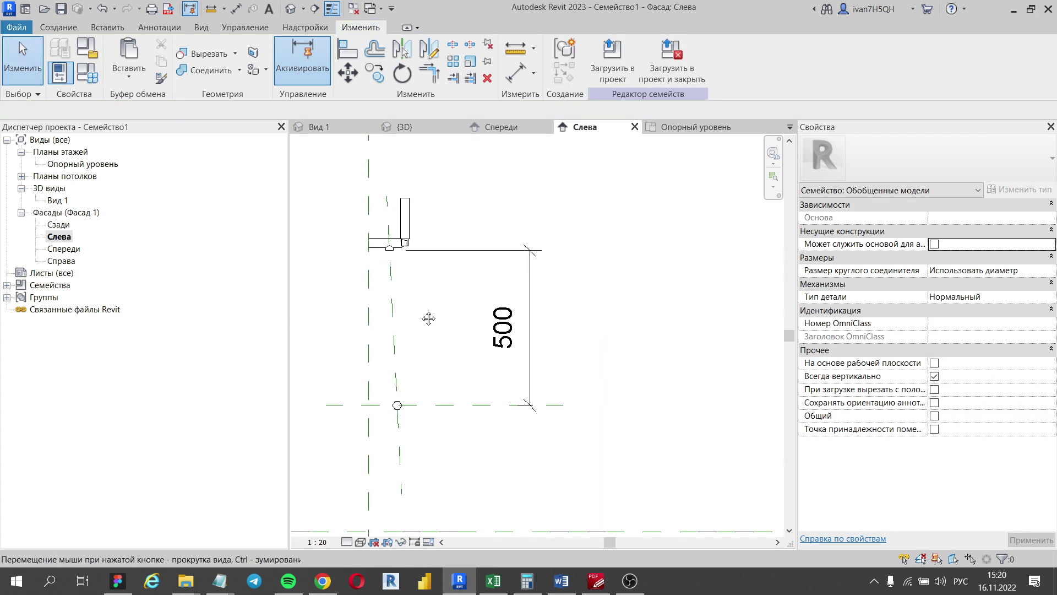
double_click(58, 249)
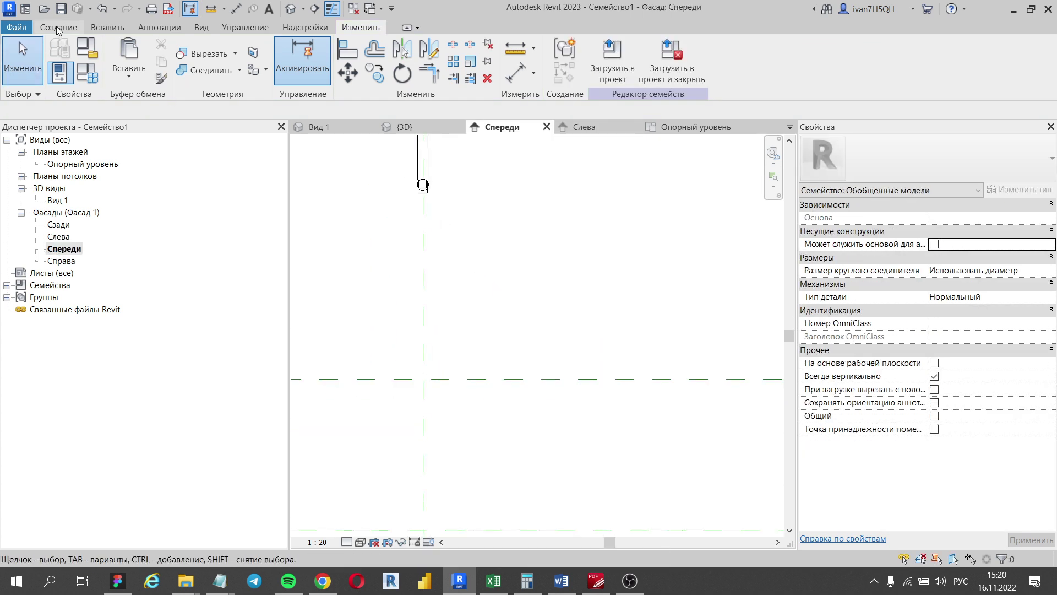
- Set Опорная плоскость : 1 as the work plane from the Front elevation
middle_click_drag(428, 225, 465, 266)
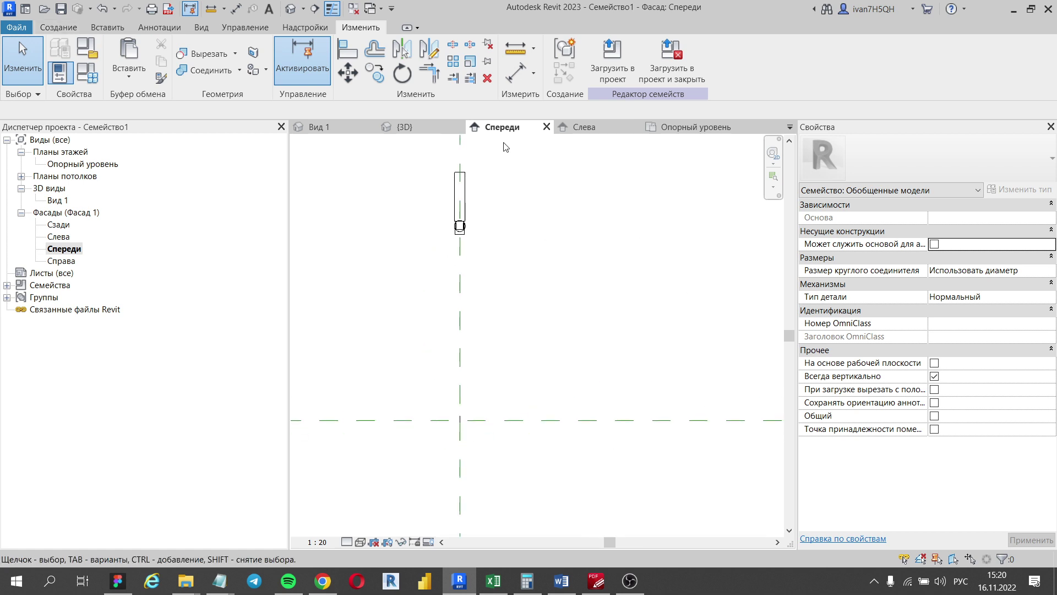
left_click(51, 27)
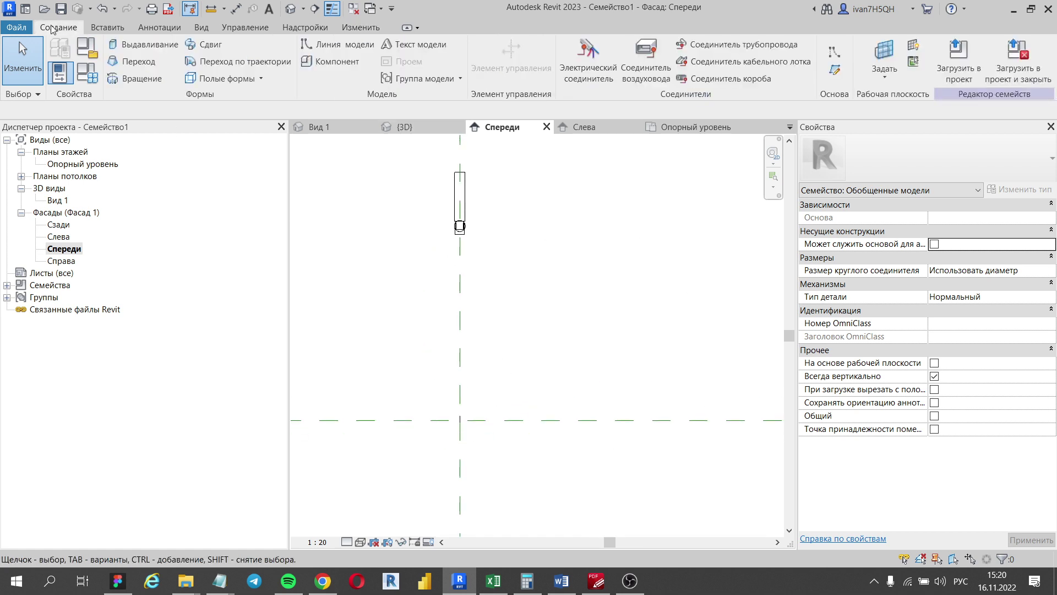
middle_click_drag(454, 350, 481, 309)
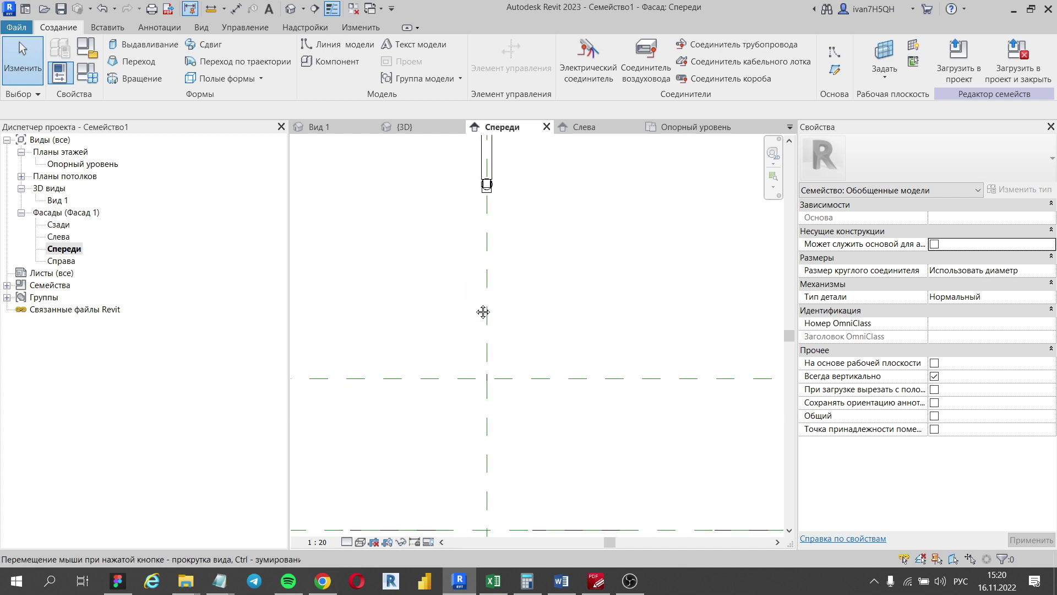
left_click(893, 77)
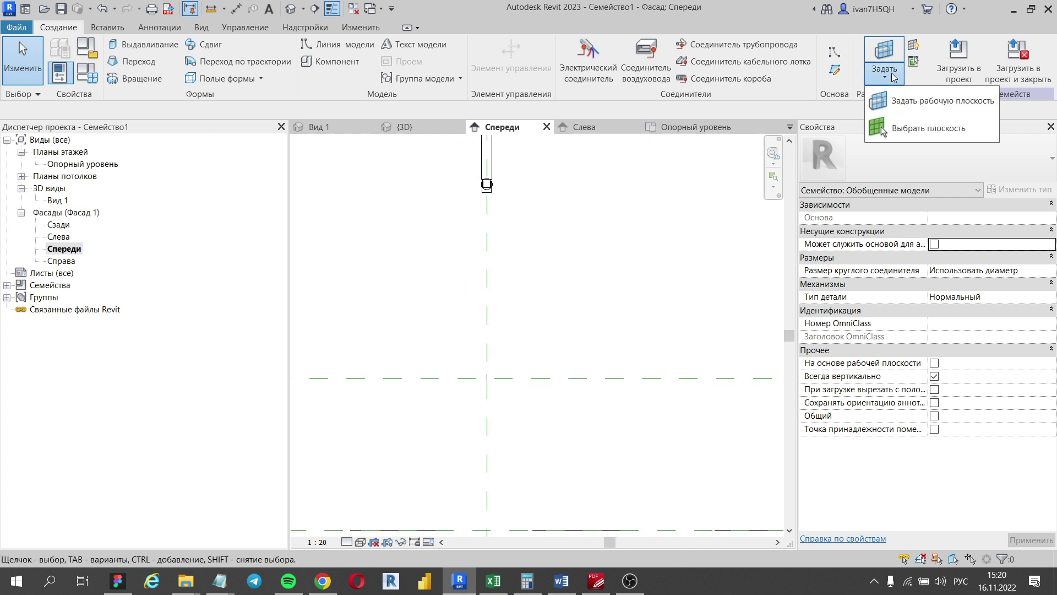
left_click(914, 100)
left_click_drag(498, 189, 702, 130)
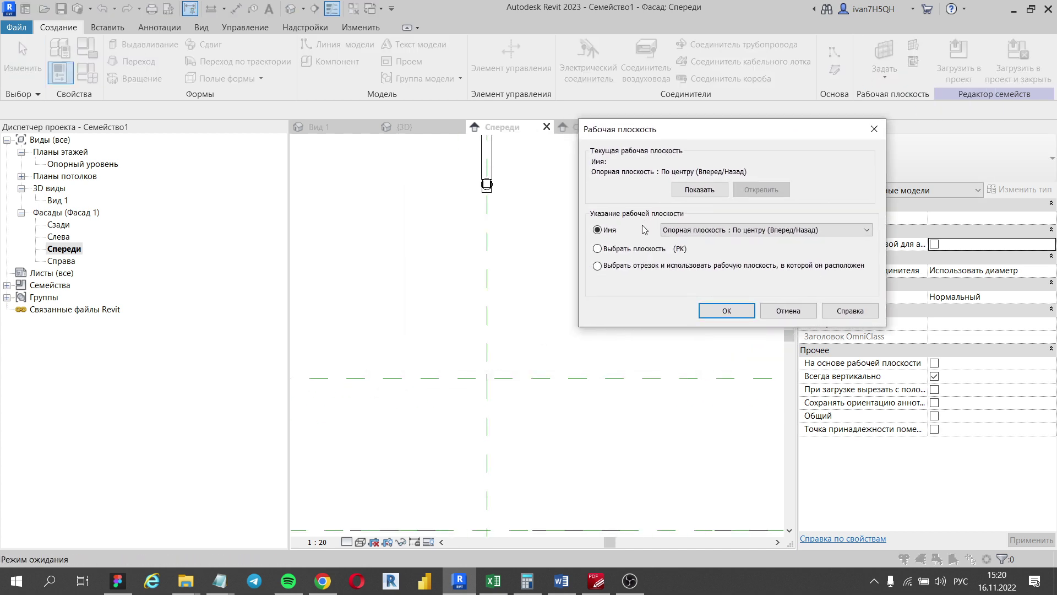
left_click(709, 232)
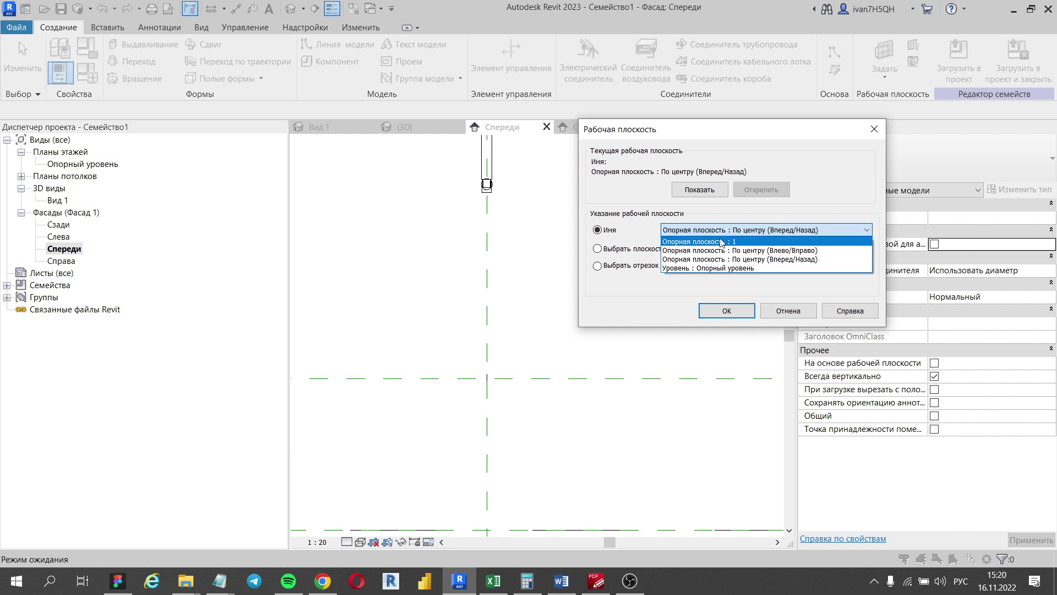
left_click(707, 242)
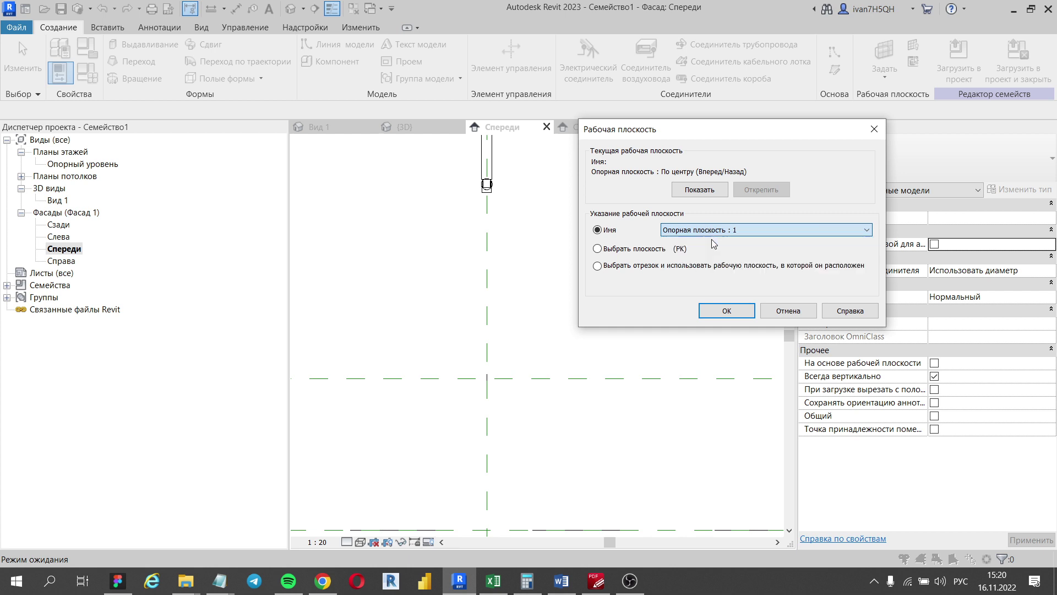
left_click(737, 318)
- In 3D view Вид 1, show the work plane and reapply Опорная плоскость : 1
double_click(59, 200)
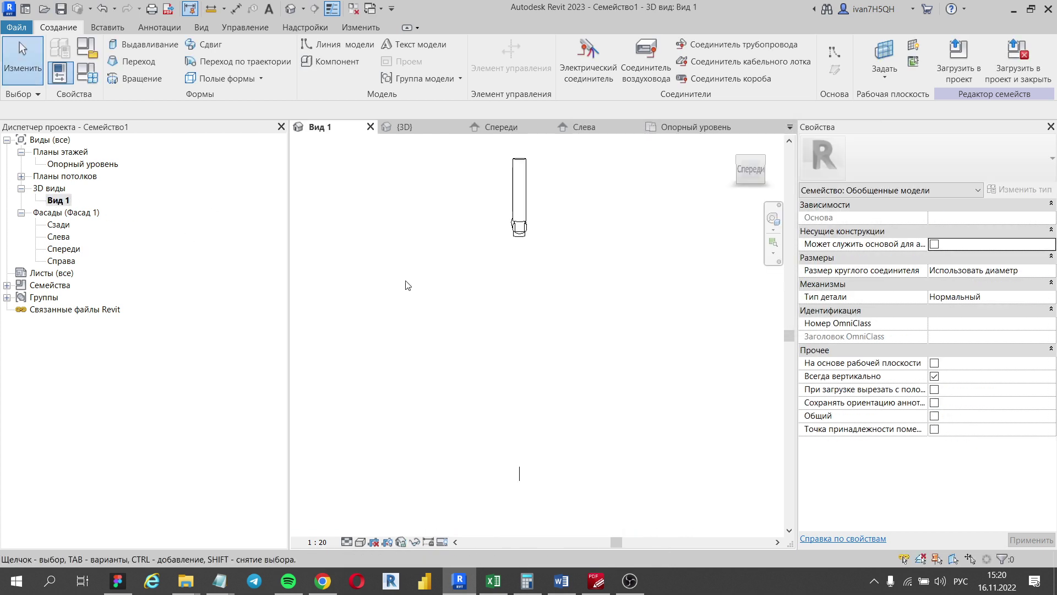
mouse_move(498, 318)
middle_mouse_down("shift")
mouse_move(573, 347)
mouse_move(577, 334)
middle_mouse_up("shift")
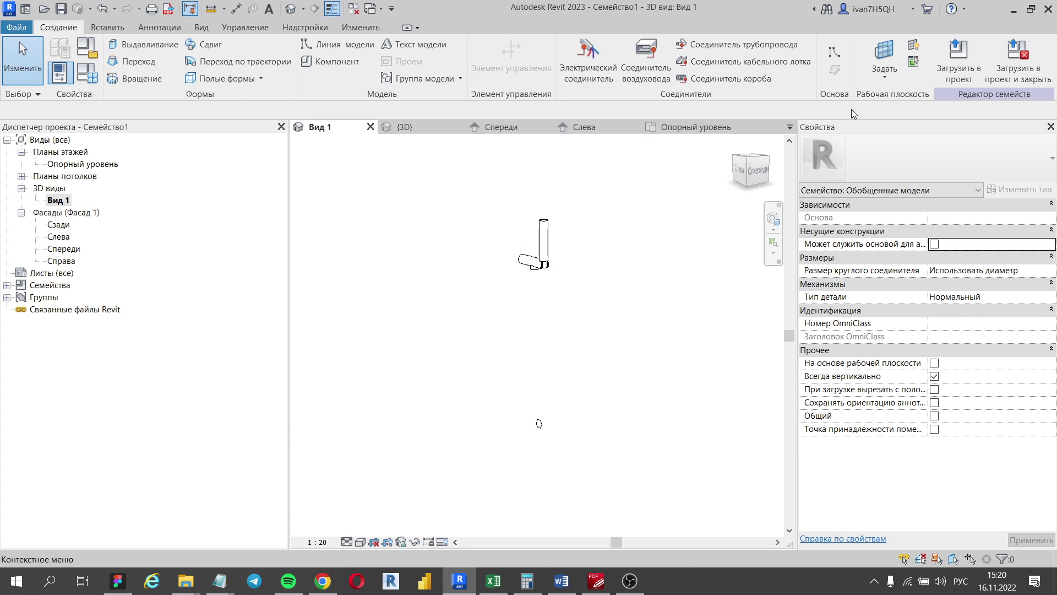
left_click(911, 46)
middle_click_drag(609, 464, 681, 435, "shift")
left_click(884, 72)
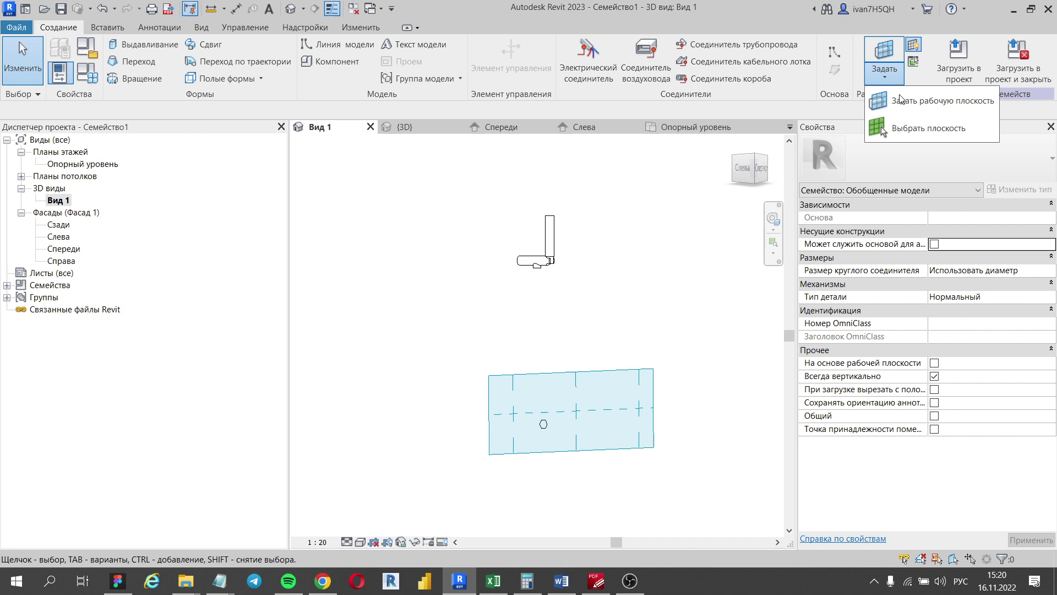
left_click(931, 97)
left_click(706, 230)
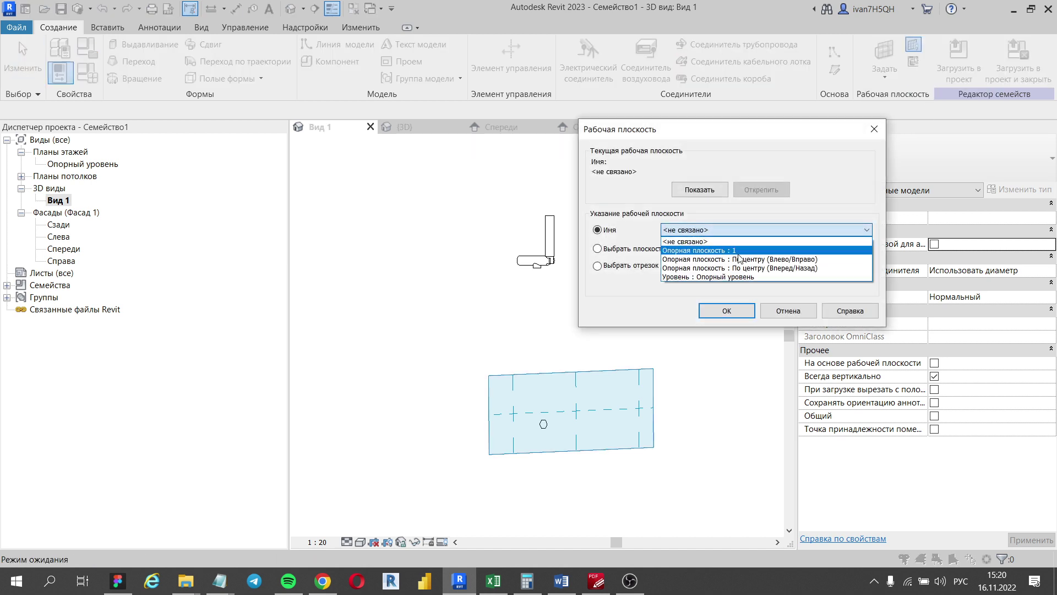
left_click(710, 246)
left_click(726, 310)
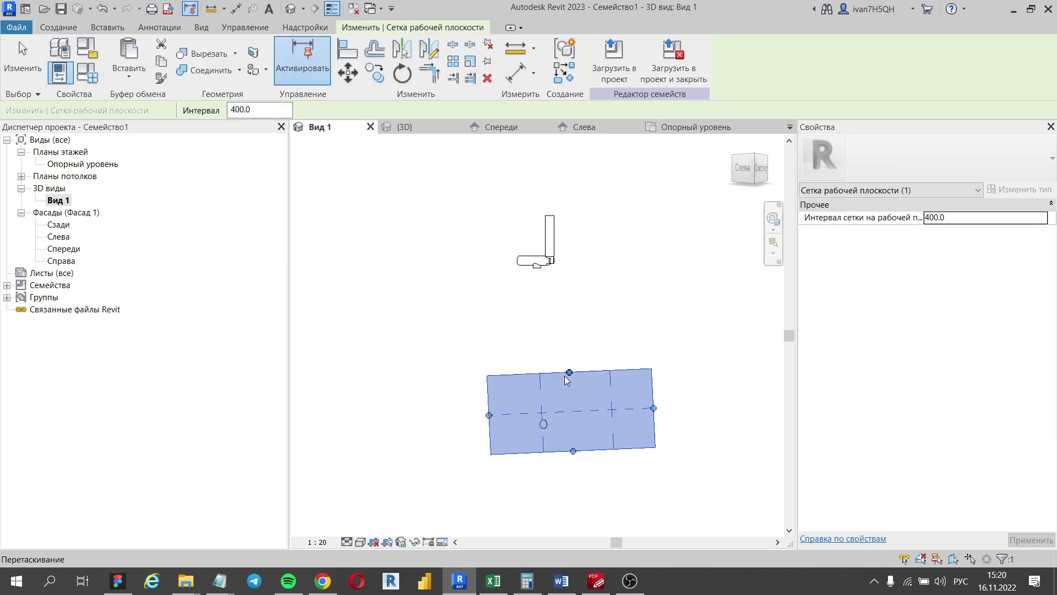
- Enlarge the work plane grid upward and orbit to view it from the left
left_click_drag(569, 373, 558, 190)
mouse_move(699, 365)
middle_mouse_down("shift")
mouse_move(837, 349)
mouse_move(766, 383)
middle_mouse_up("shift")
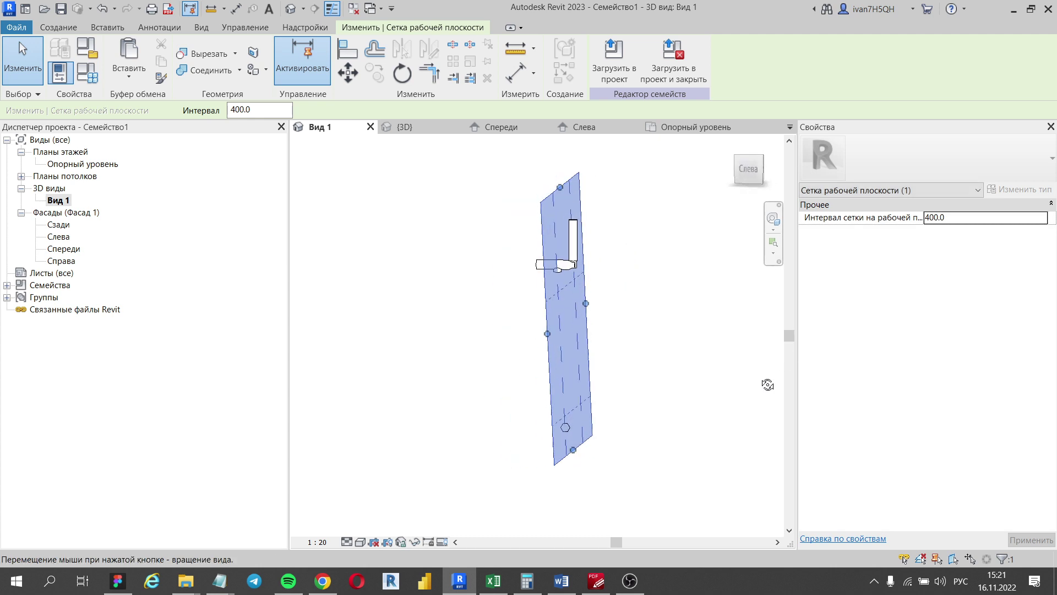
left_click(749, 168)
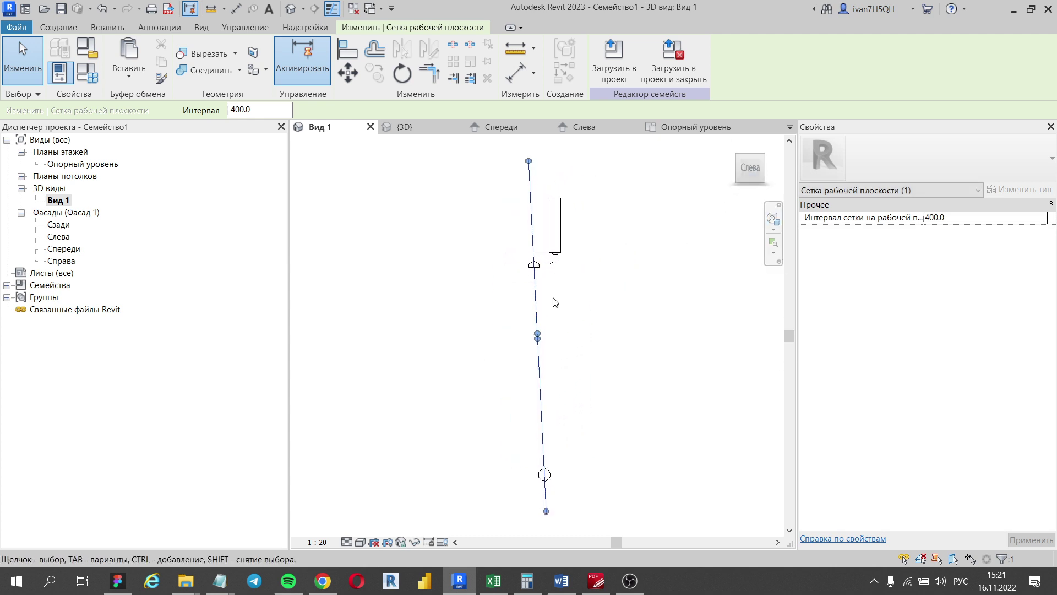
middle_click_drag(699, 298, 642, 299, "shift")
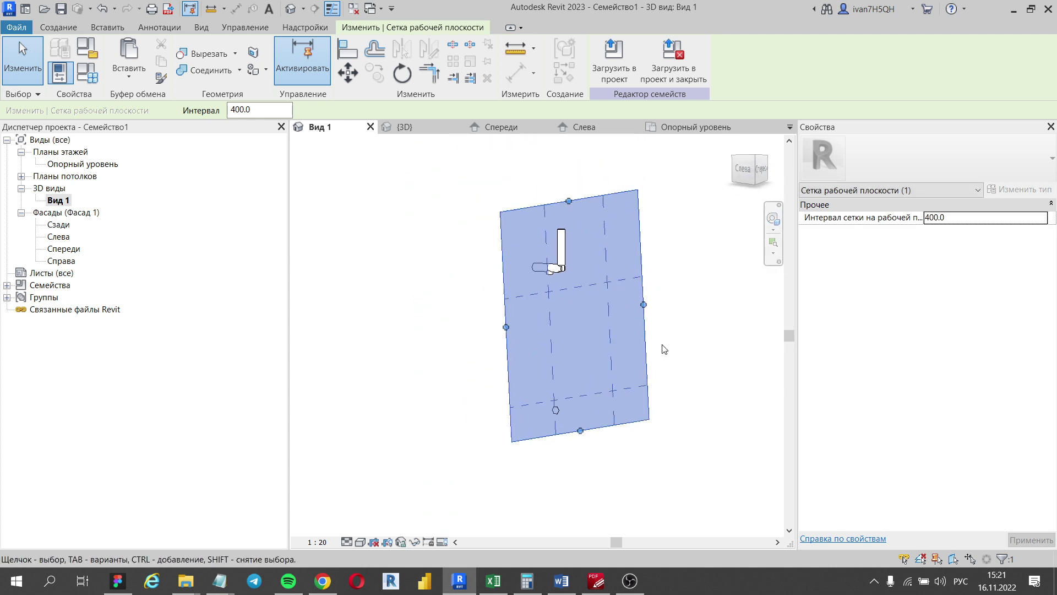
mouse_move(663, 349)
middle_mouse_down("shift")
mouse_move(447, 341)
mouse_move(691, 323)
mouse_move(545, 356)
mouse_move(583, 349)
middle_mouse_up("shift")
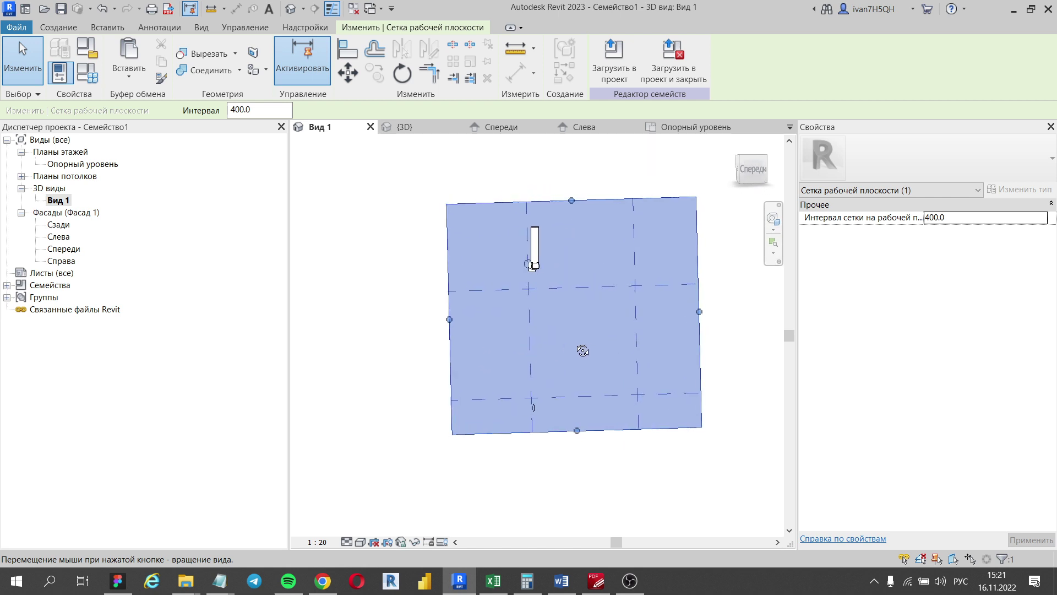
left_click(355, 303)
- Open the Спереди front elevation and frame the vertical tube on its reference planes
double_click(63, 253)
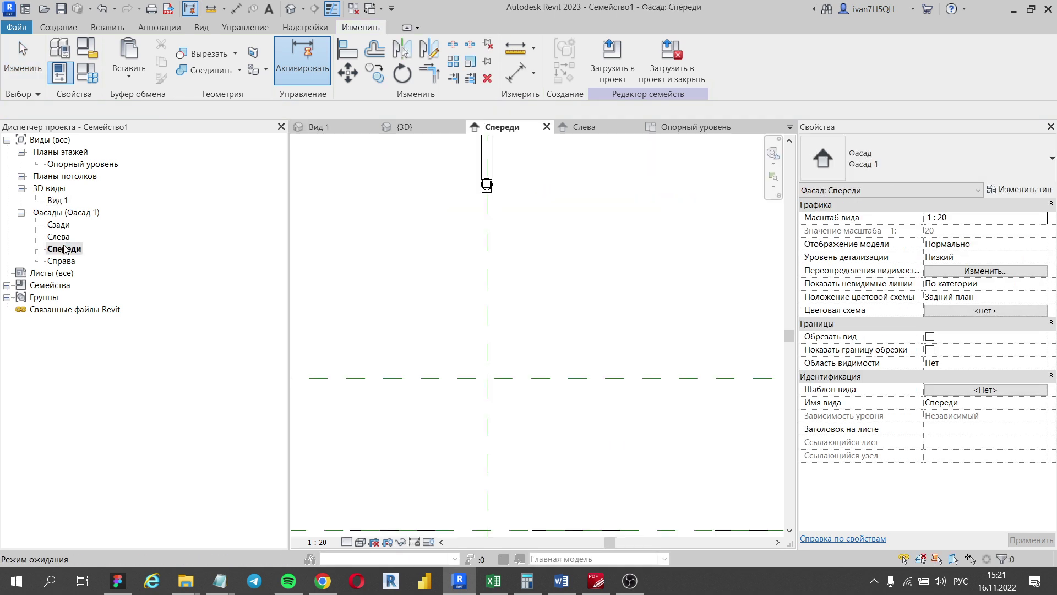
scroll(603, 311, "down", 2)
mouse_move(614, 308)
middle_mouse_down()
mouse_move(570, 317)
mouse_move(552, 349)
mouse_move(560, 370)
middle_mouse_up()
scroll(571, 316, "up", 1)
left_click(56, 30)
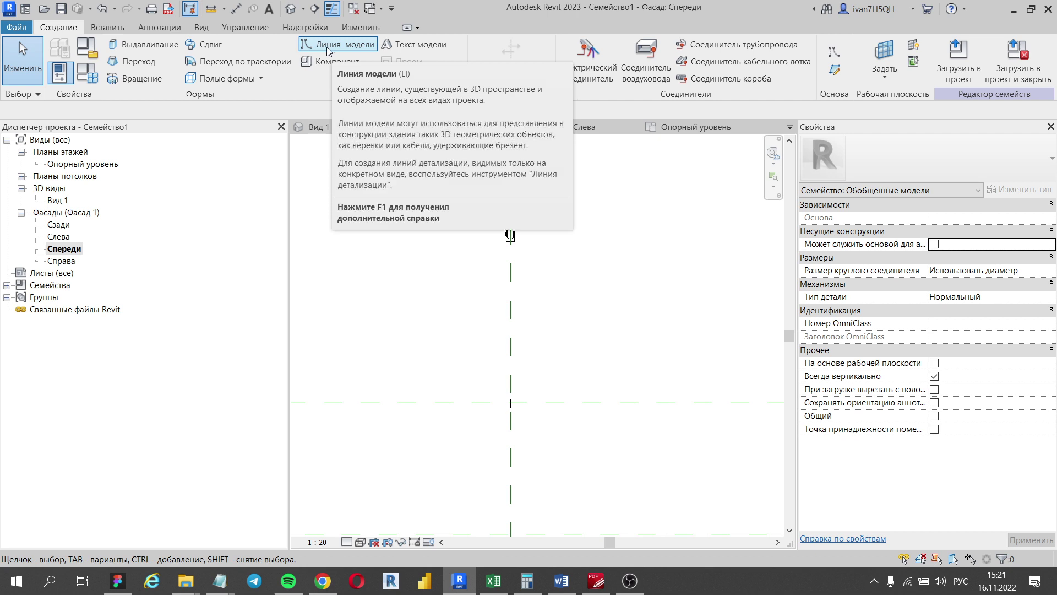
mouse_move(585, 345)
middle_mouse_down()
mouse_move(561, 321)
mouse_move(583, 339)
middle_mouse_up()
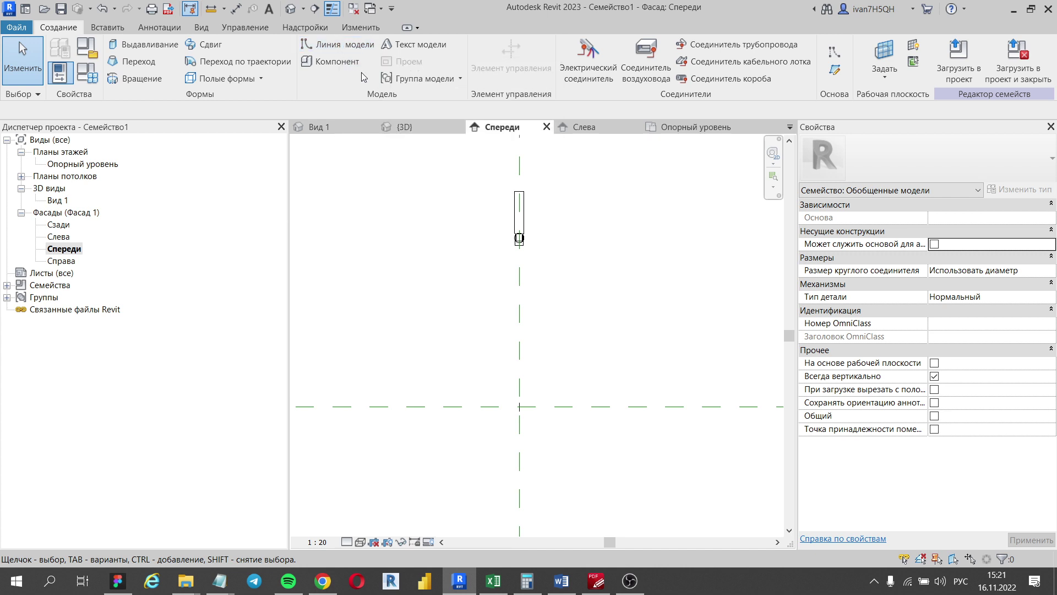
- Start a Start-End-Radius arc model line at the reference-line intersection
left_click(340, 45)
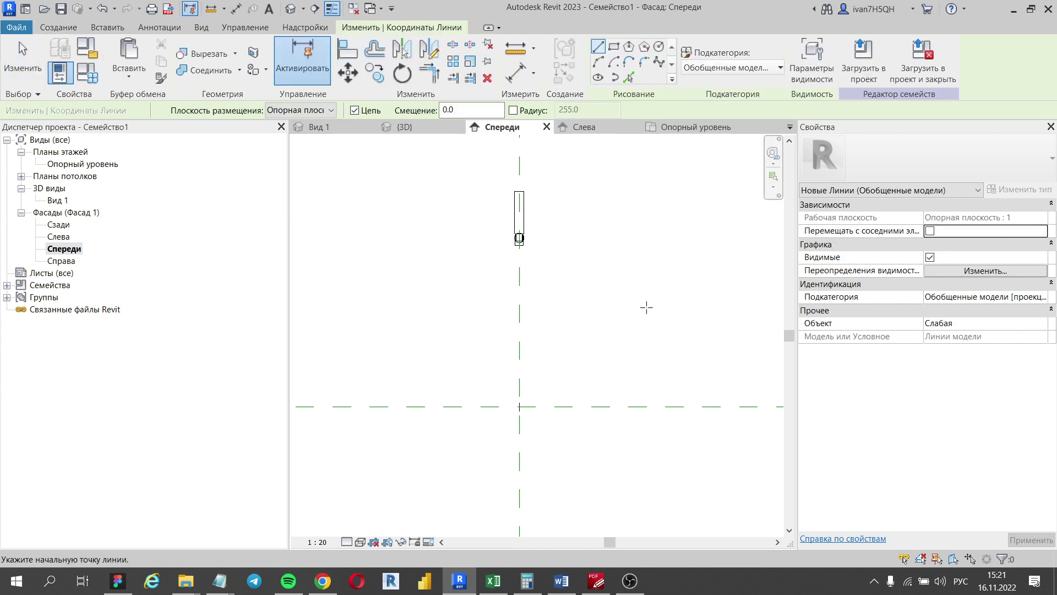
middle_click_drag(626, 237, 646, 233)
middle_click_drag(600, 335, 590, 345)
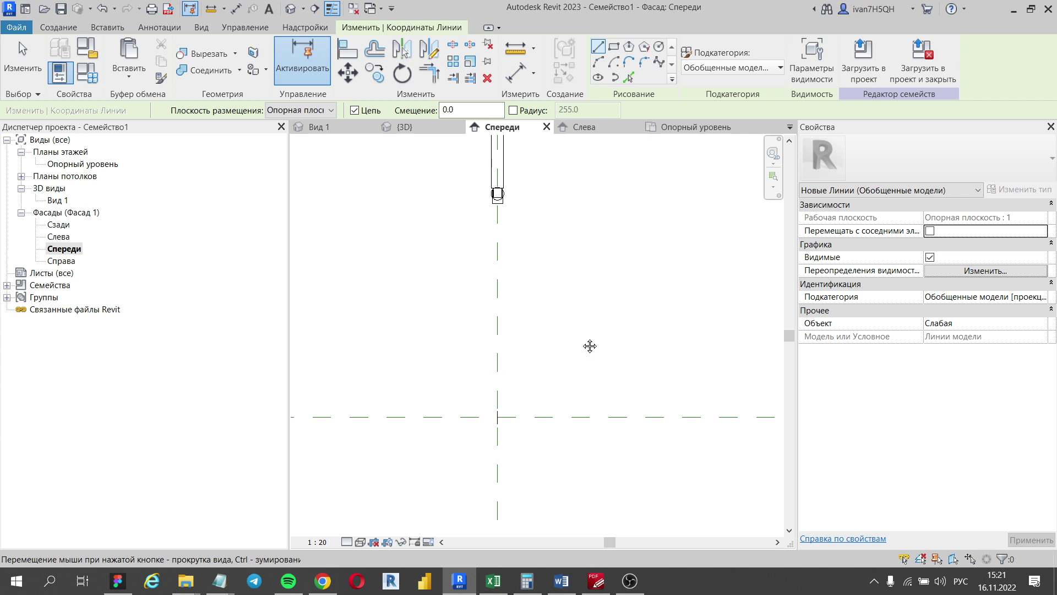
left_click(599, 65)
scroll(505, 416, "up", 1)
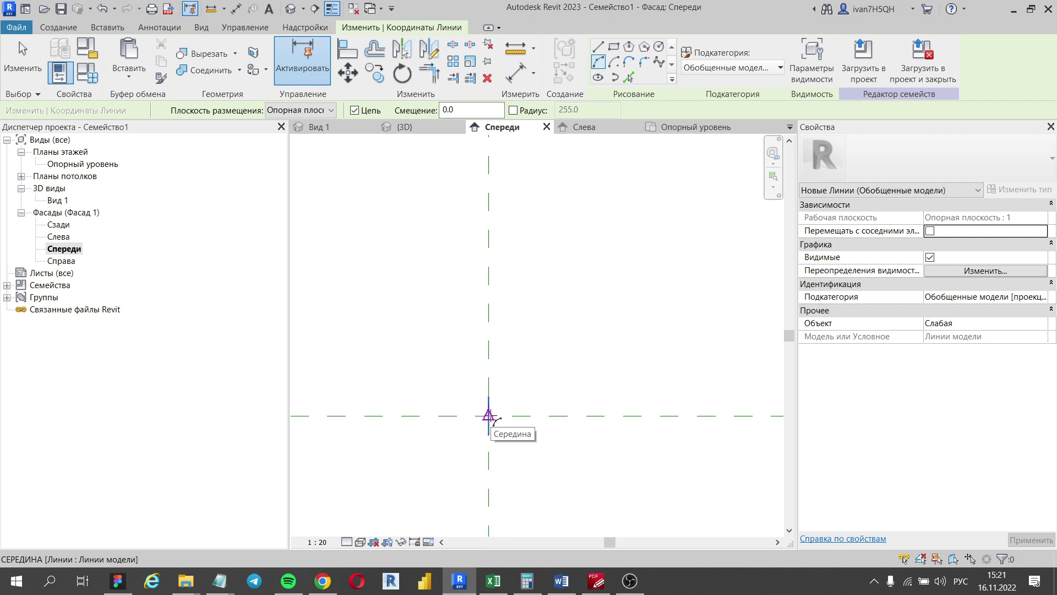
left_click(489, 416)
- Complete the arc up-right as a 90° quarter circle of radius 169.7
mouse_move(557, 351)
middle_mouse_down()
mouse_move(538, 348)
mouse_move(555, 330)
middle_mouse_up()
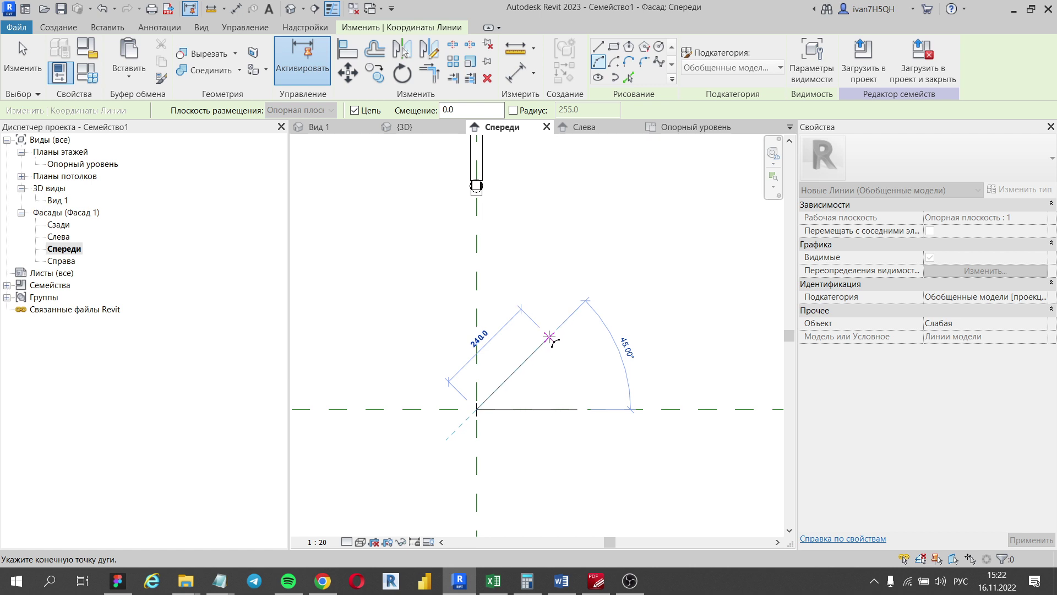
left_click(549, 337)
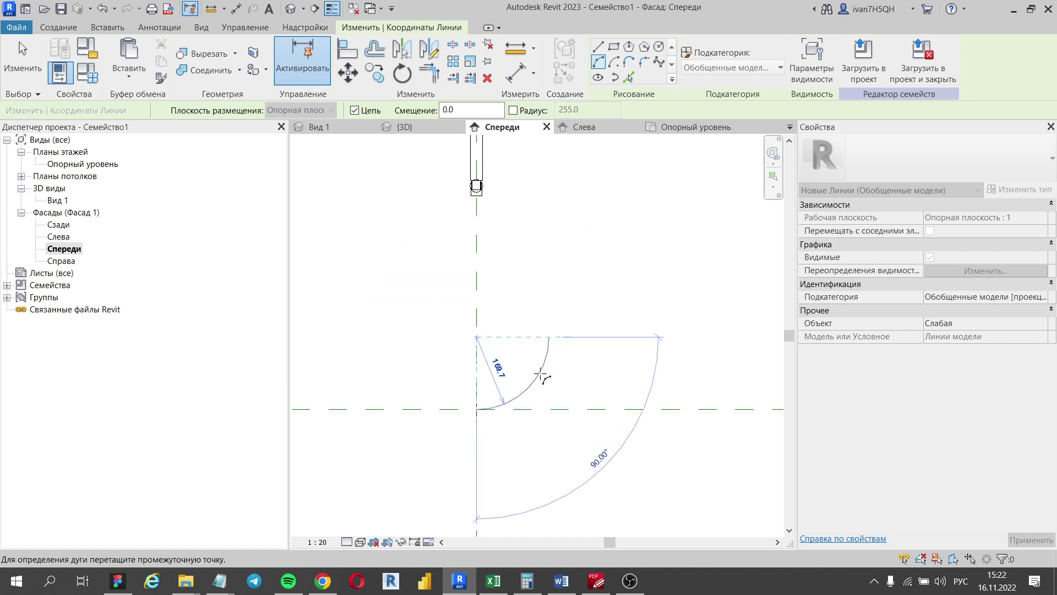
scroll(538, 372, "up", 3)
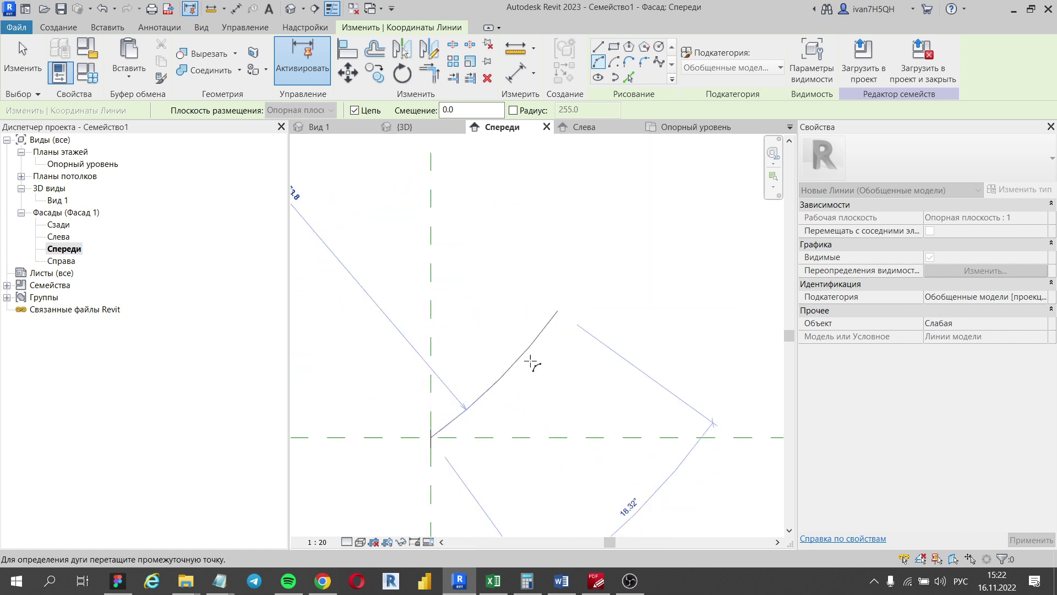
scroll(548, 378, "down", 1)
middle_click_drag(548, 378, 542, 322)
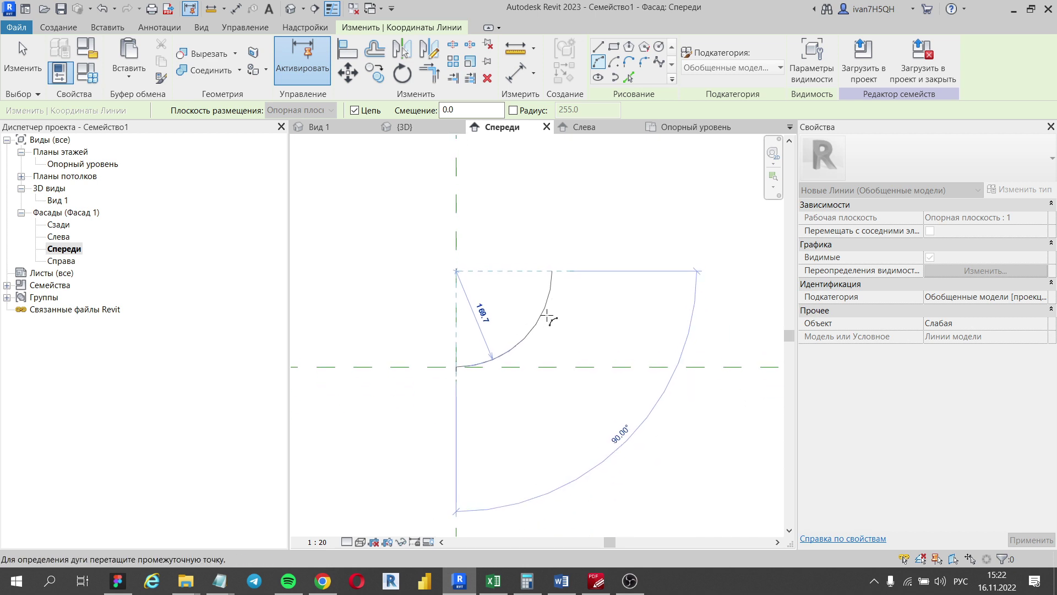
left_click(547, 315)
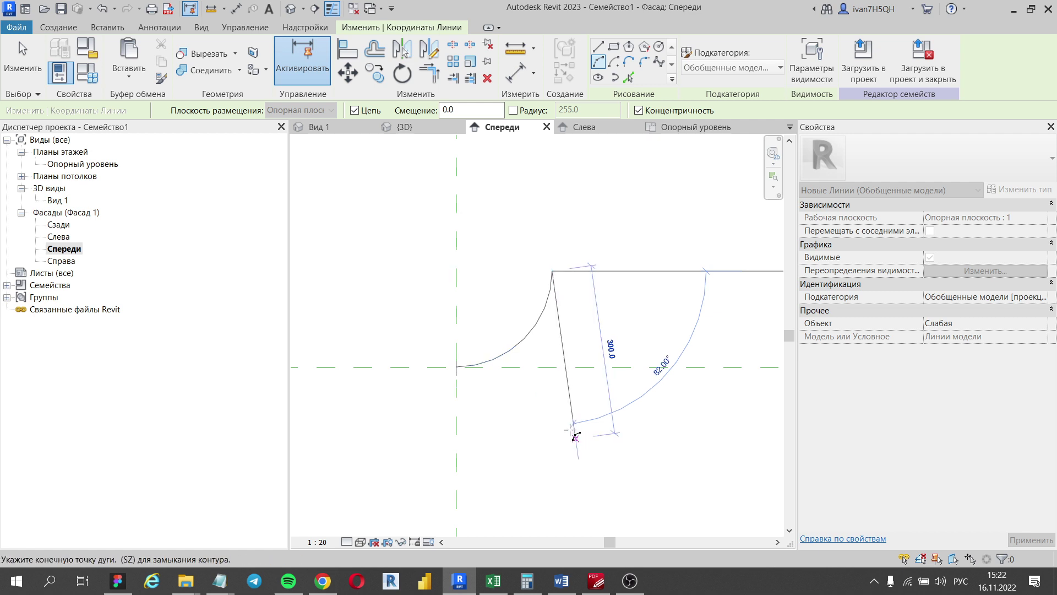
key("Escape")
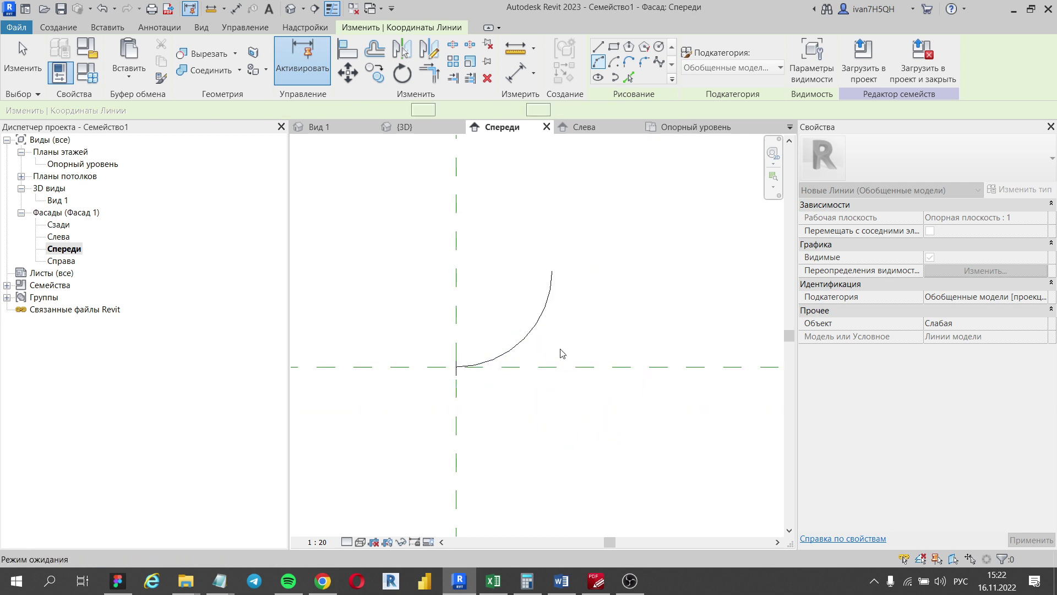
key("Escape")
middle_click_drag(566, 314, 552, 347)
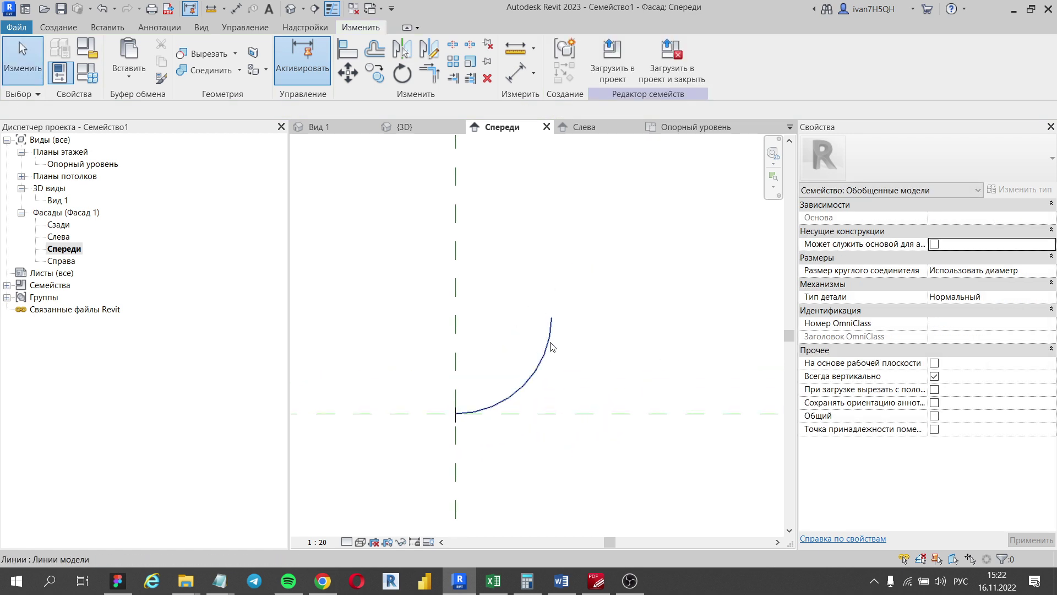
- Lengthen the first arc by dragging its upper end further up
left_click(551, 346)
middle_click_drag(552, 310, 581, 319)
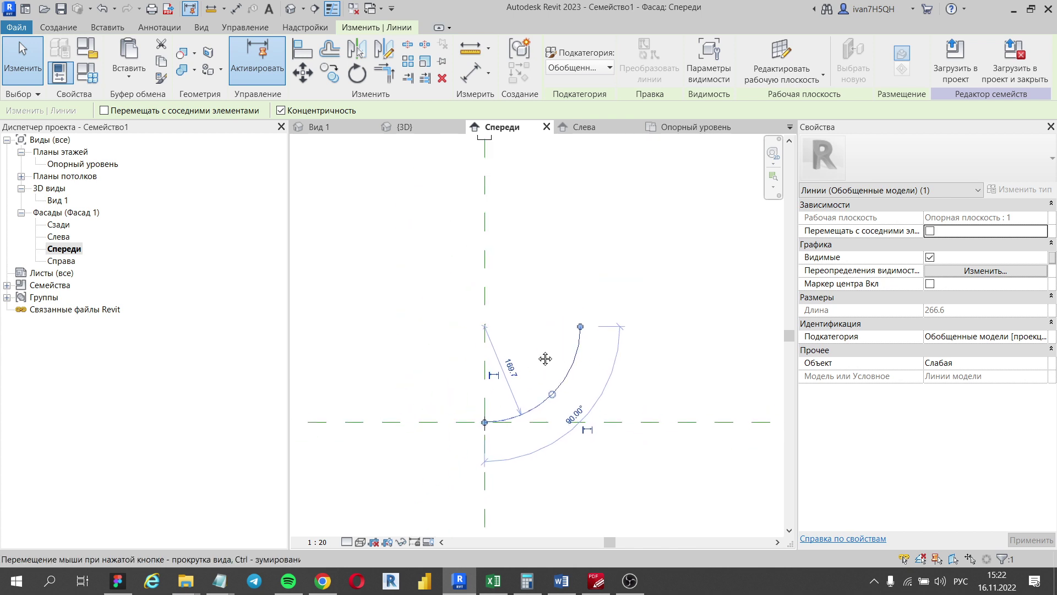
mouse_move(581, 327)
left_mouse_down()
mouse_move(573, 291)
mouse_move(544, 265)
mouse_move(566, 236)
left_mouse_up()
scroll(567, 246, "down", 1)
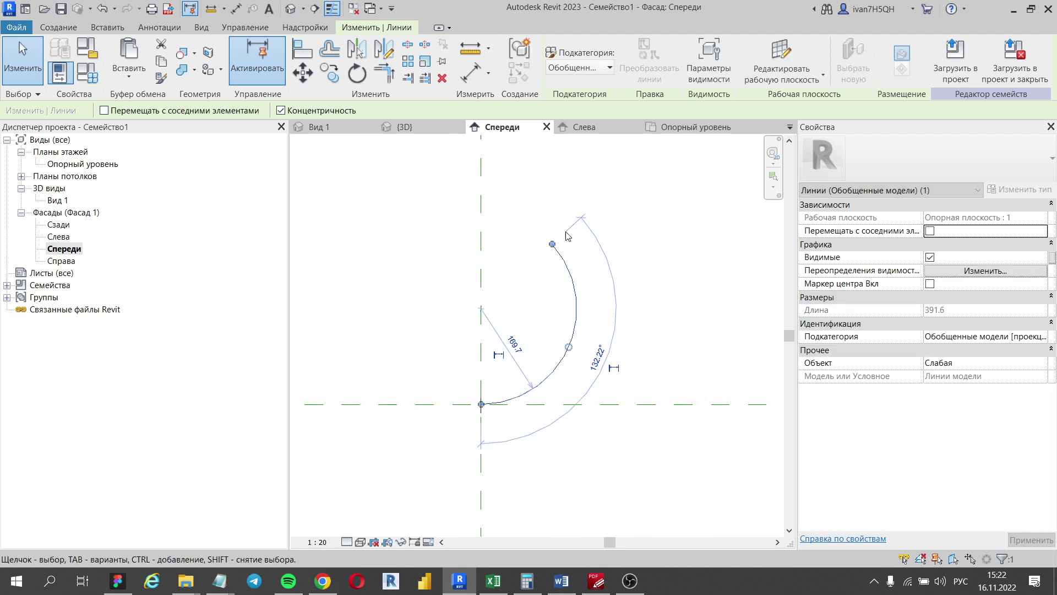
key("Escape")
middle_click_drag(566, 265, 568, 373)
scroll(555, 353, "down", 1)
left_click(554, 354)
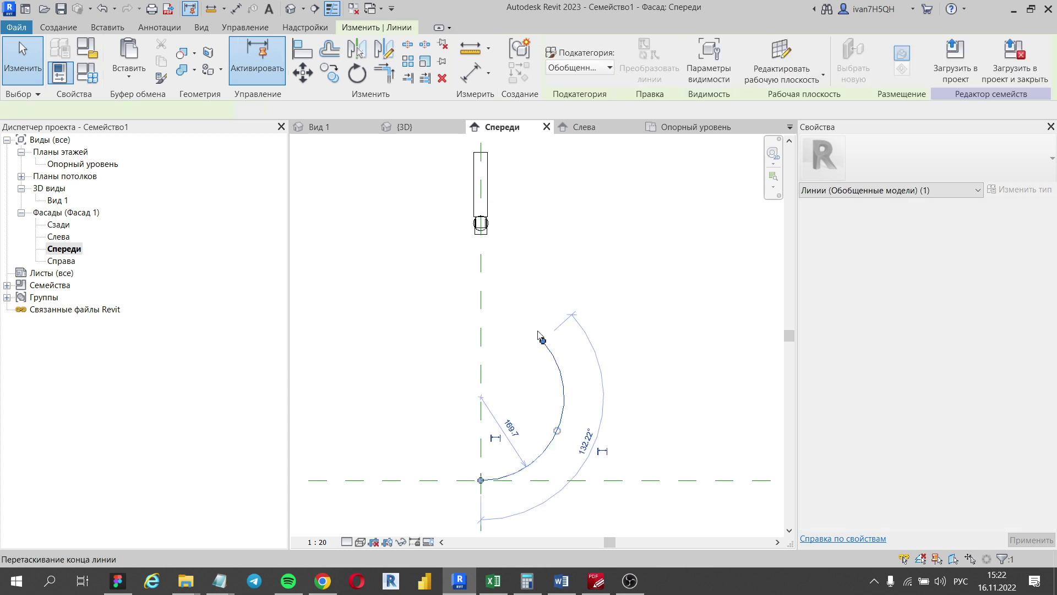
middle_click_drag(519, 347, 497, 361)
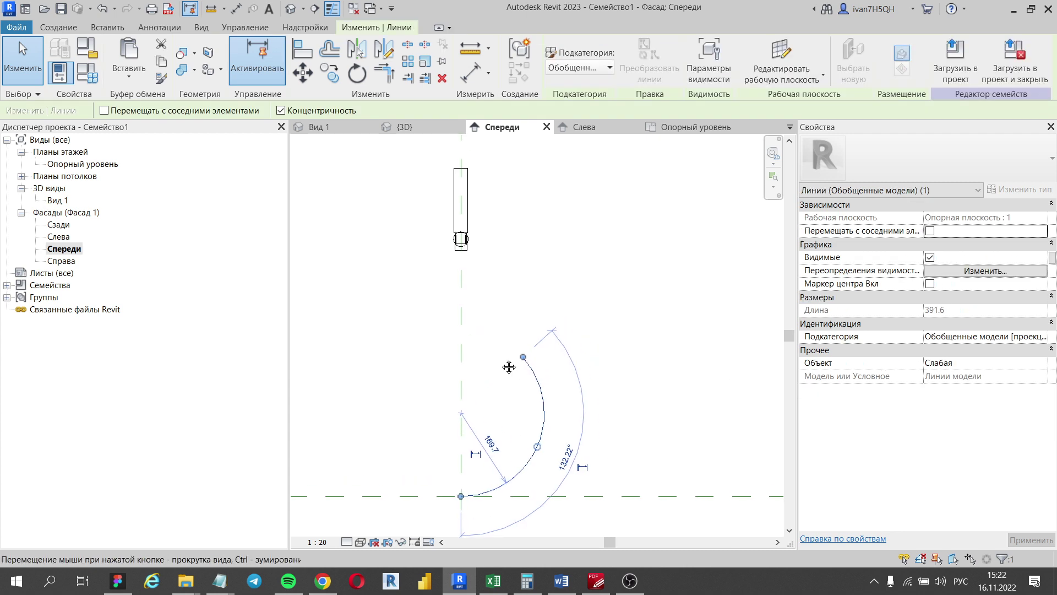
- Start a tangent-end arc model line from the first arc's upper end
left_click(58, 27)
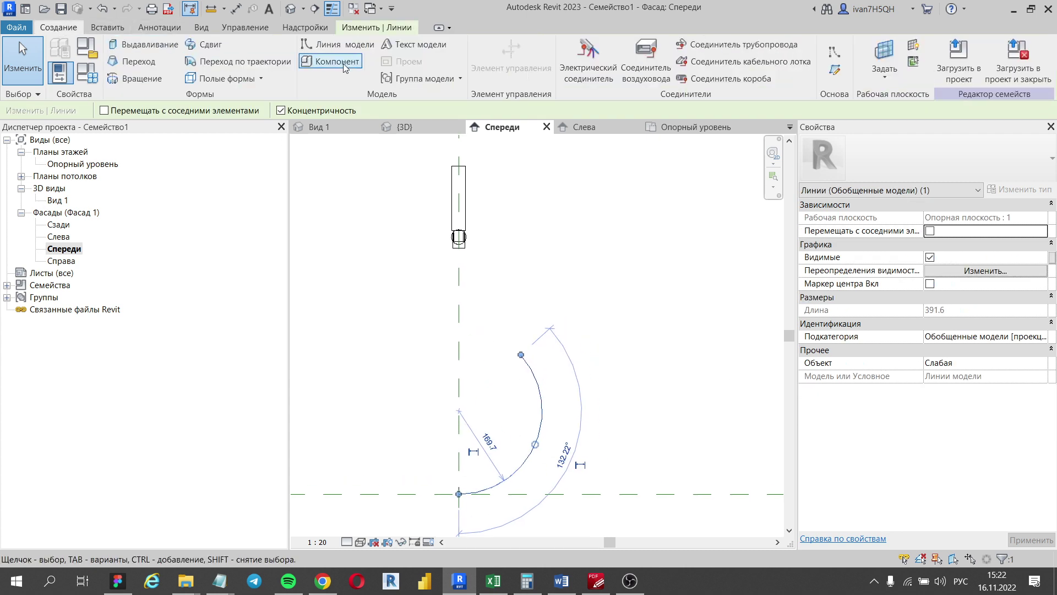
left_click(337, 42)
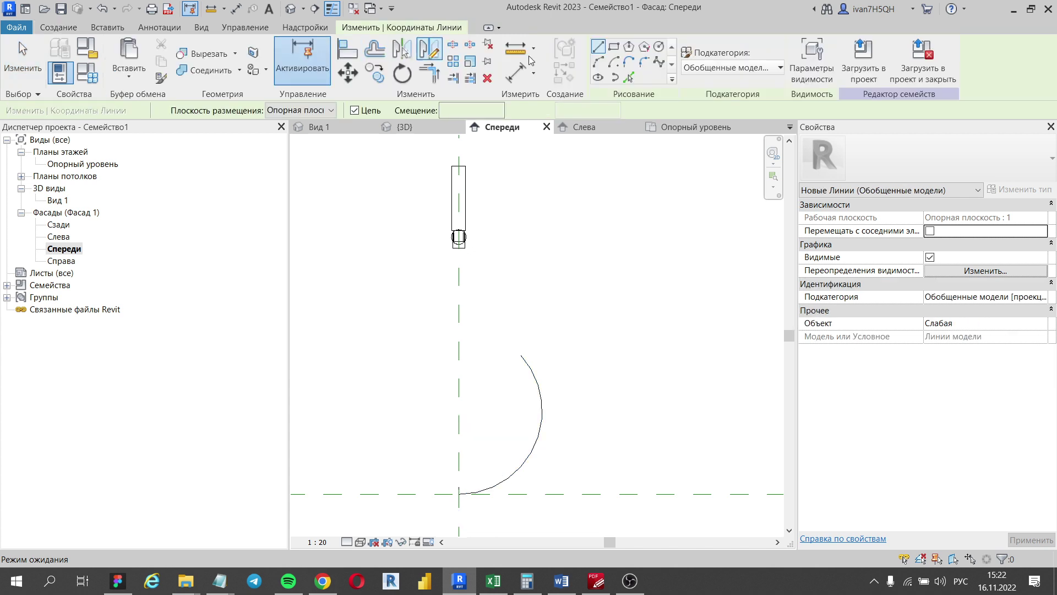
left_click(630, 62)
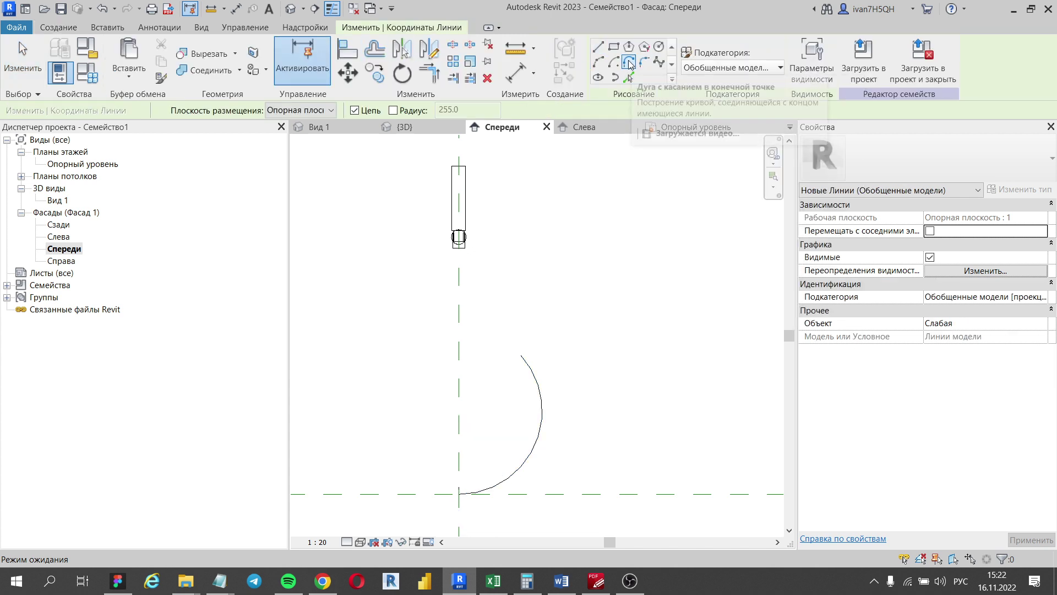
scroll(505, 385, "up", 2)
scroll(533, 335, "down", 2)
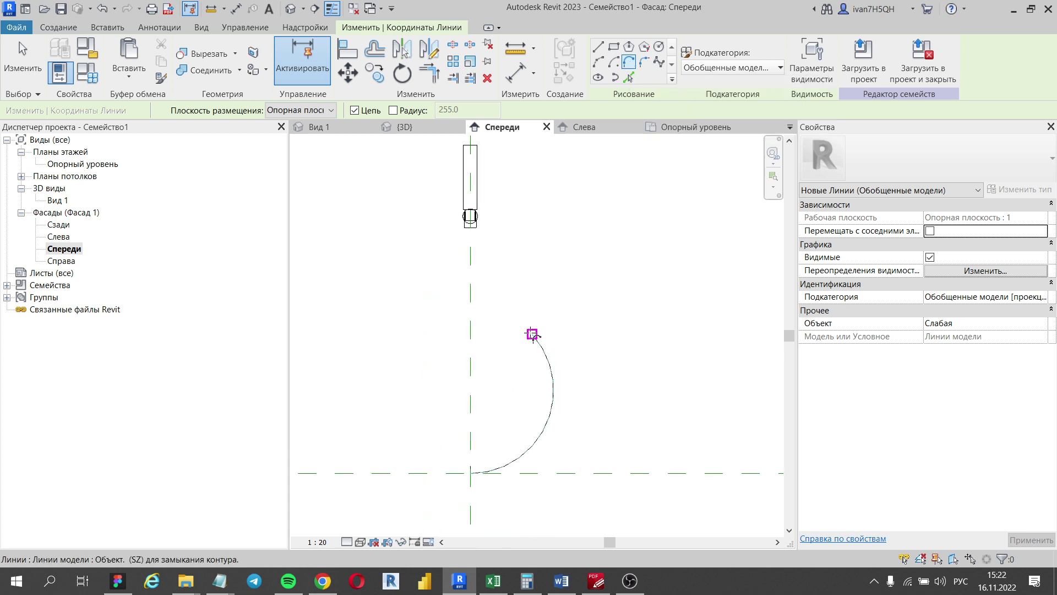
scroll(533, 331, "up", 2)
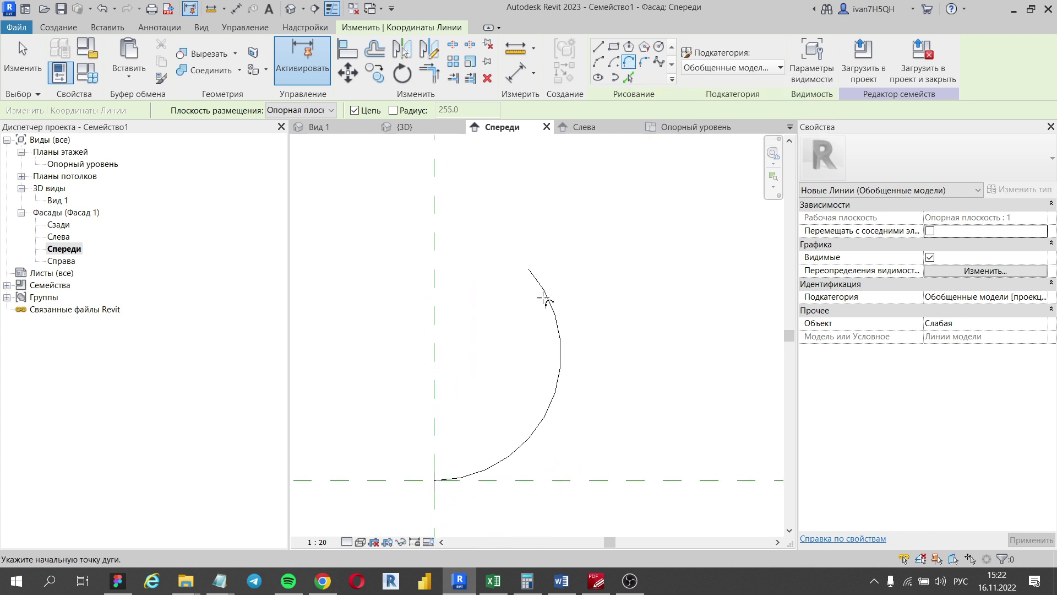
left_click(529, 268)
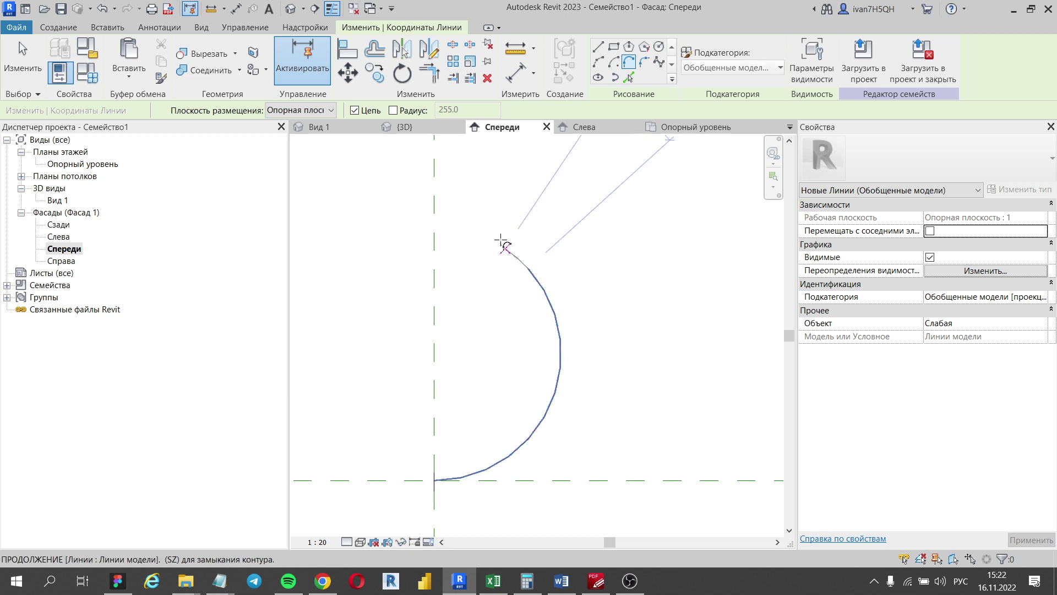
- End the tangent arc exactly at the centre of the side arm's circle
scroll(481, 185, "up", 2)
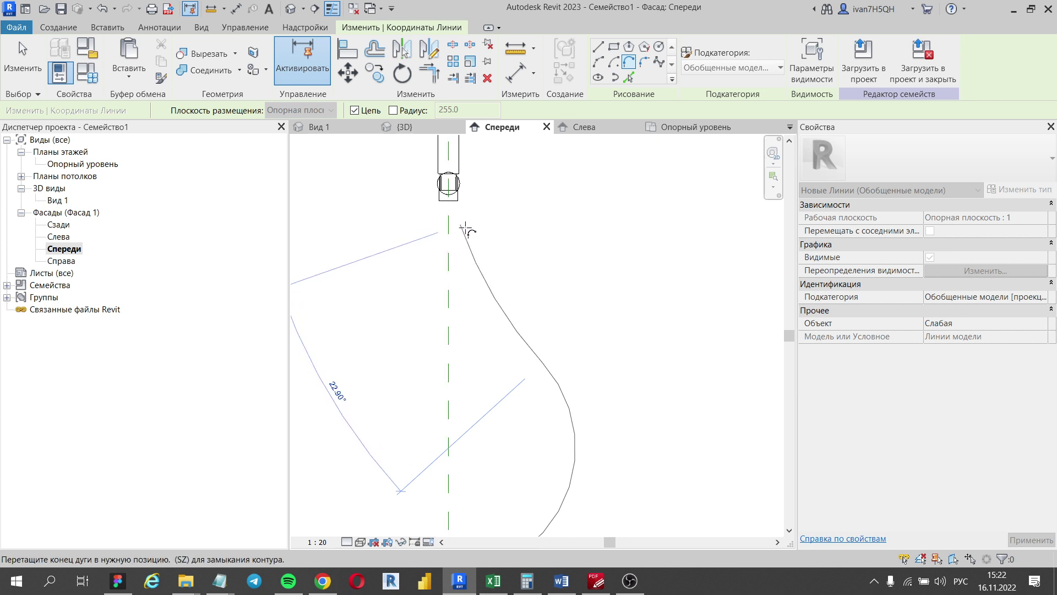
middle_click_drag(472, 212, 507, 306)
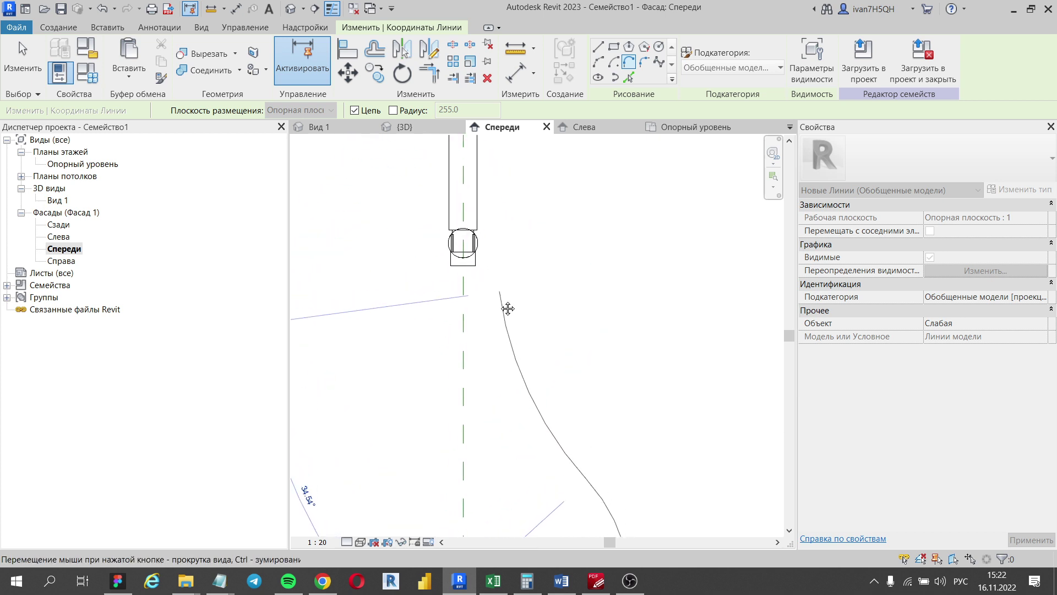
scroll(489, 342, "up", 2)
scroll(462, 311, "up", 1)
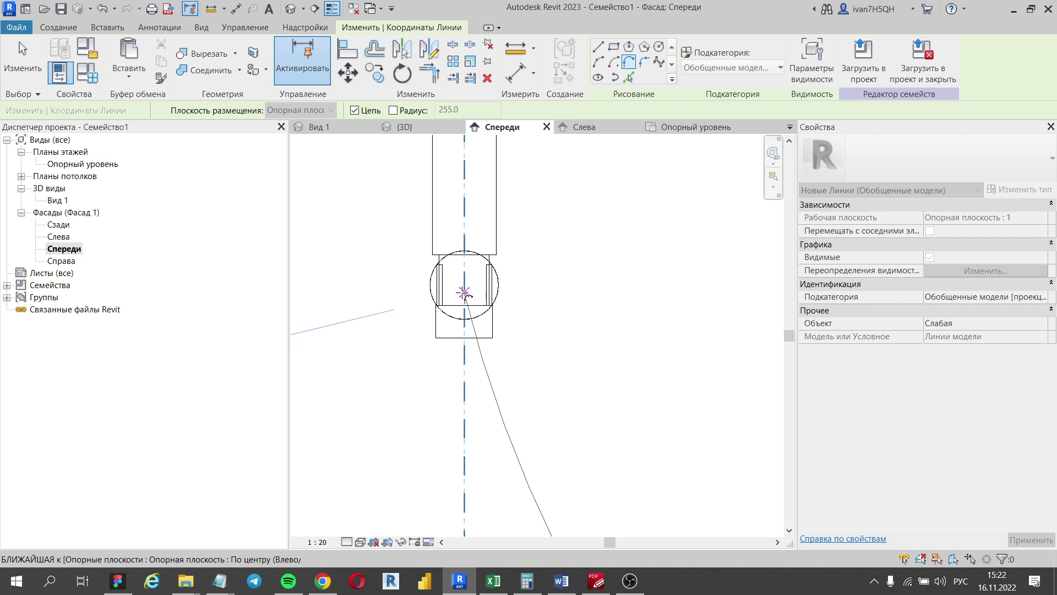
scroll(464, 292, "down", 2)
scroll(462, 290, "up", 1)
scroll(463, 292, "up", 2)
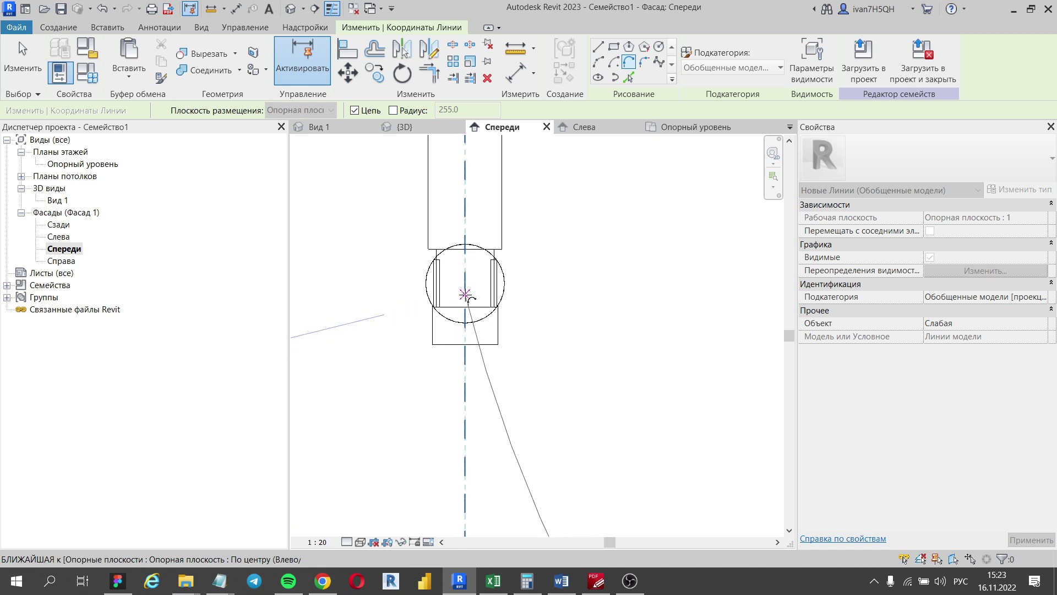
scroll(465, 294, "up", 2)
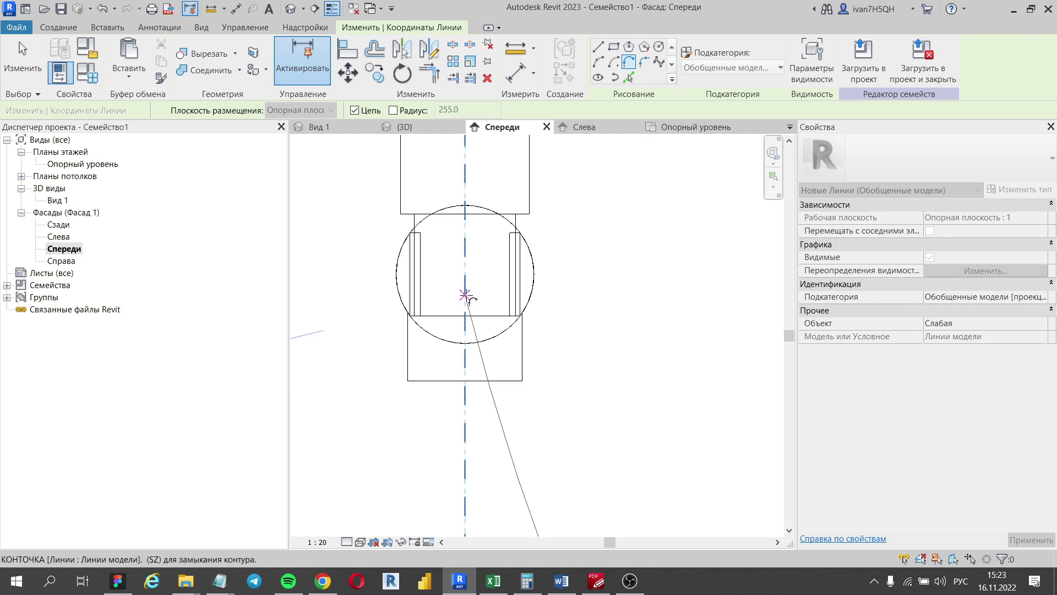
left_click(465, 294)
scroll(468, 290, "down", 2)
scroll(496, 286, "down", 4)
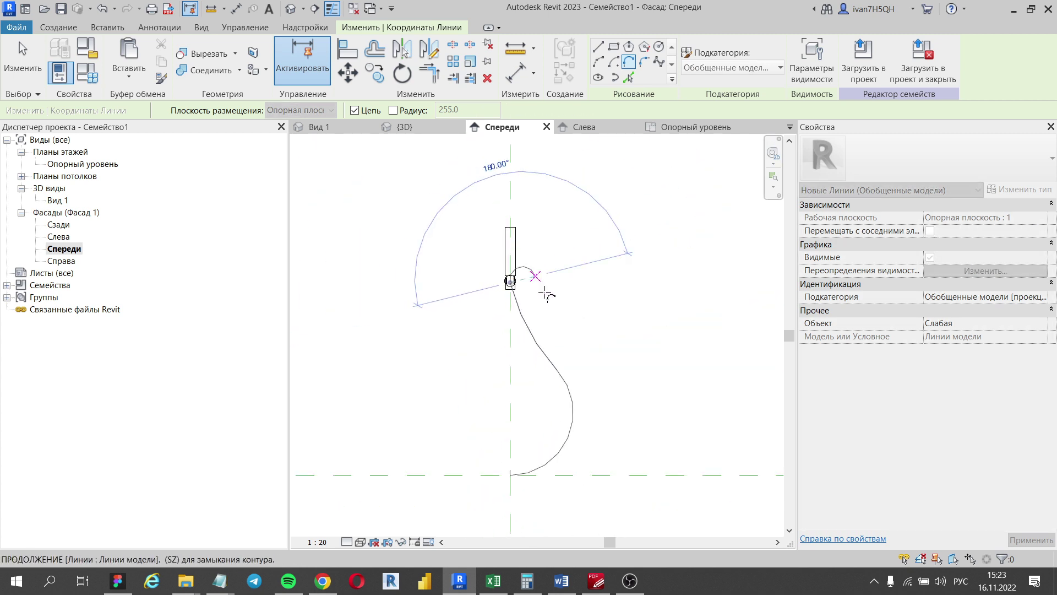
key("Escape")
key("Escape")
scroll(549, 288, "up", 4)
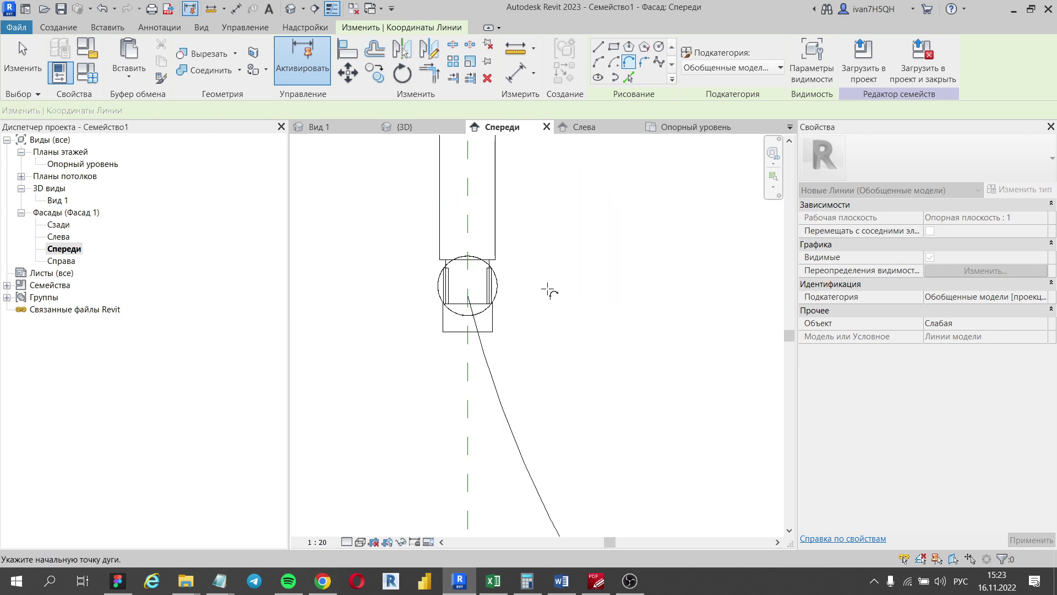
key("Escape")
scroll(556, 297, "down", 5)
scroll(550, 330, "up", 1)
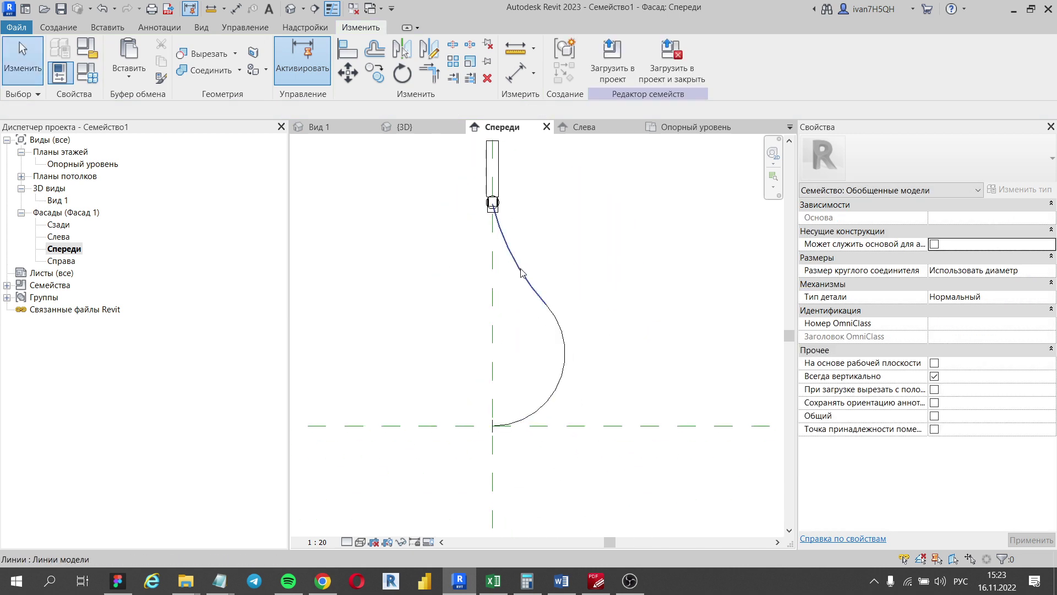
- Mirror both arcs across the vertical centre plane, then view the teardrop in 3D Вид 1
left_click(559, 321)
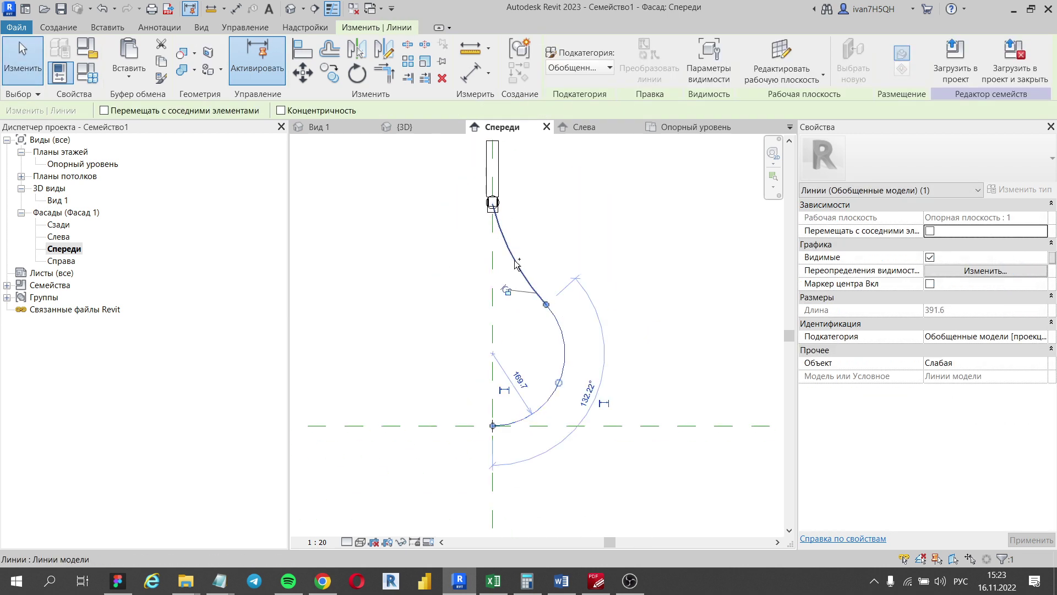
left_click(642, 352, "ctrl")
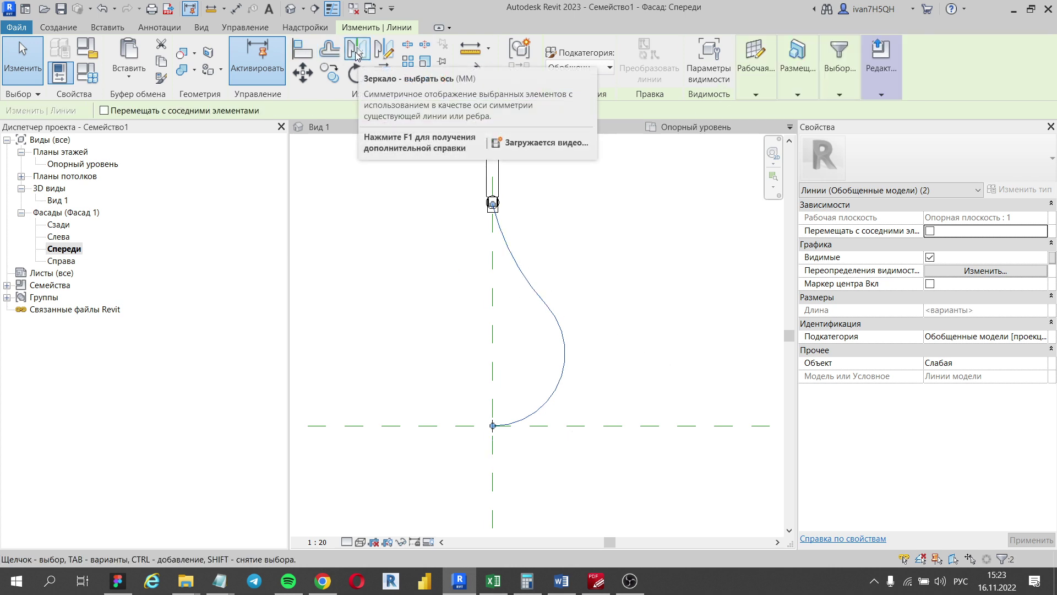
left_click(357, 50)
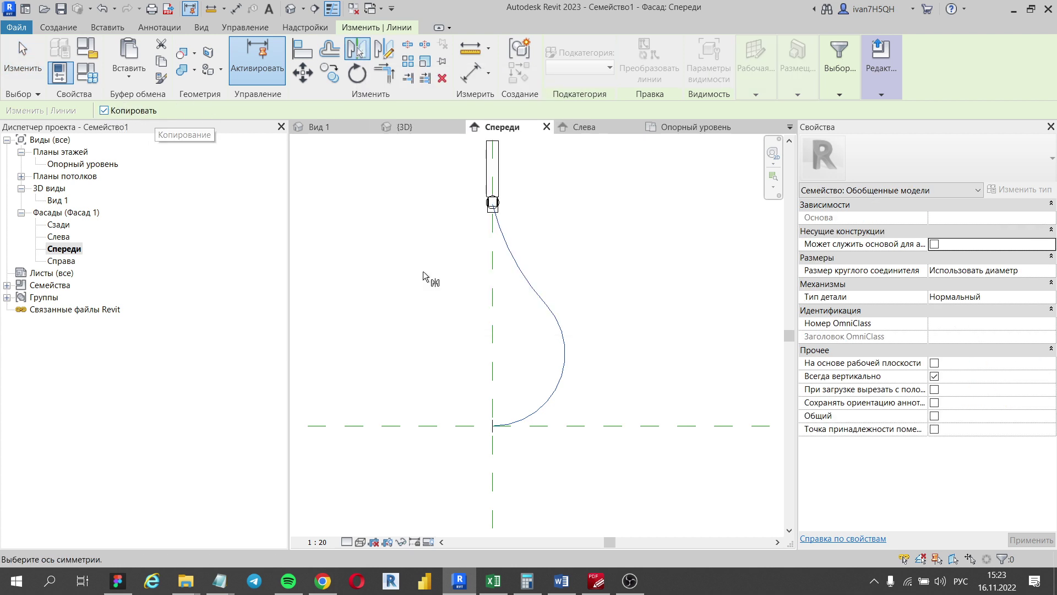
left_click(491, 302)
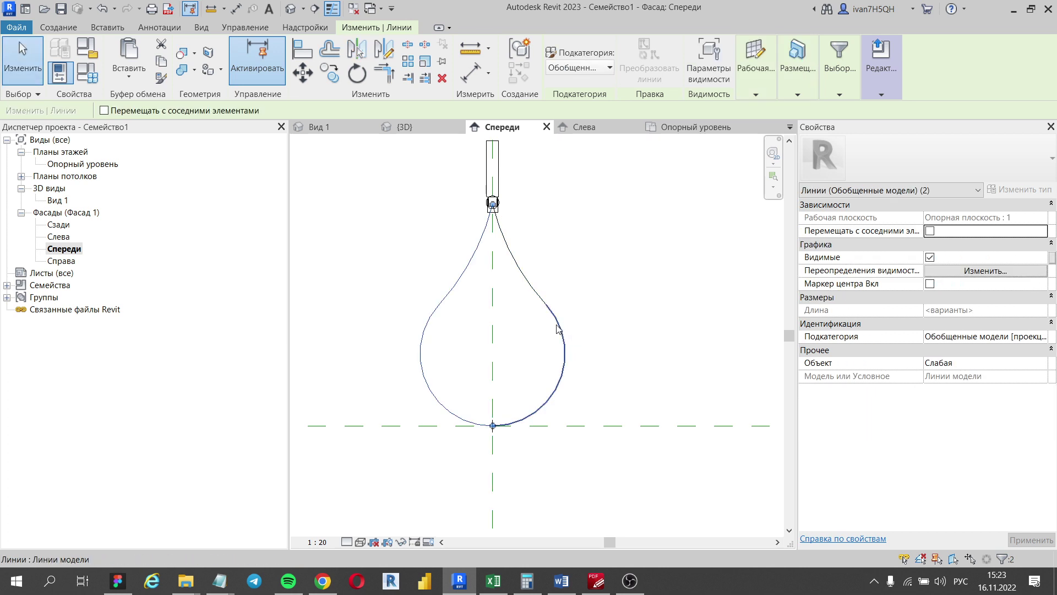
double_click(57, 201)
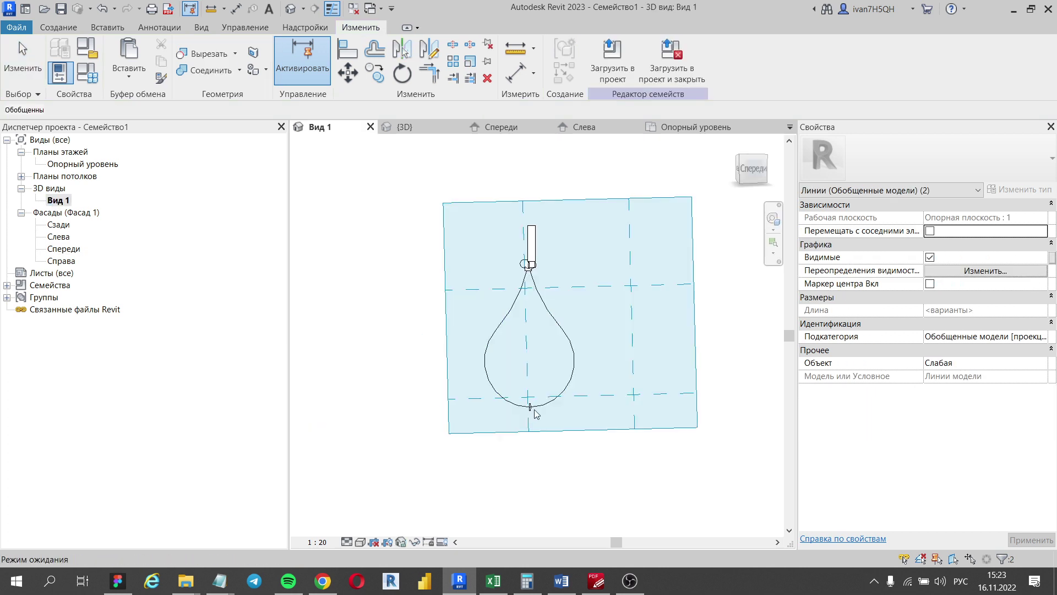
- Orbit the 3D view to inspect the teardrop loop and select both its halves
mouse_move(533, 415)
middle_mouse_down("shift")
mouse_move(628, 455)
mouse_move(633, 481)
mouse_move(583, 473)
middle_mouse_up("shift")
left_click(632, 481)
scroll(525, 418, "up", 2)
scroll(534, 361, "up", 2)
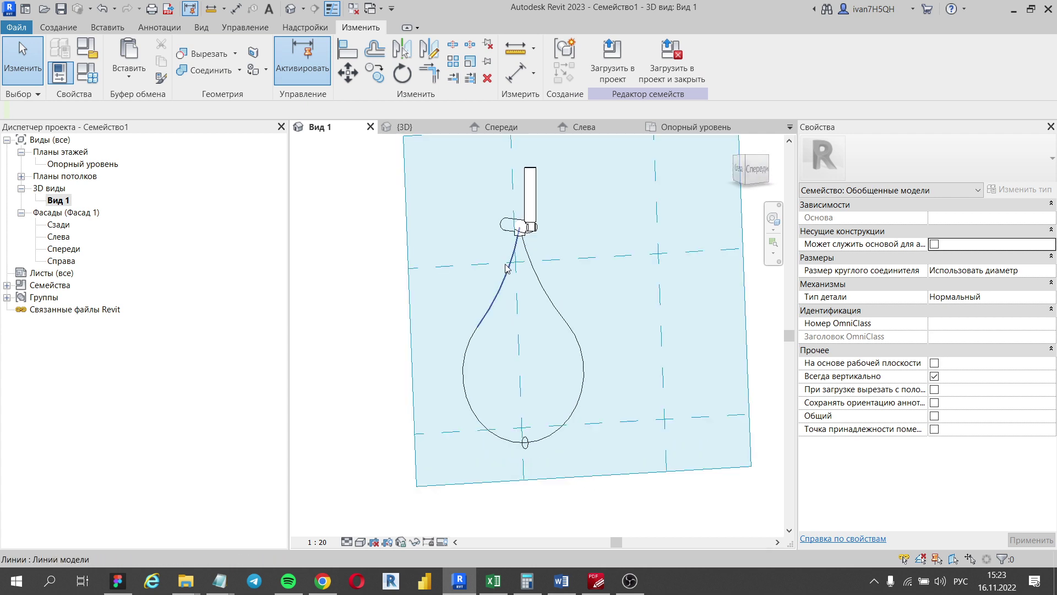
left_click(53, 30)
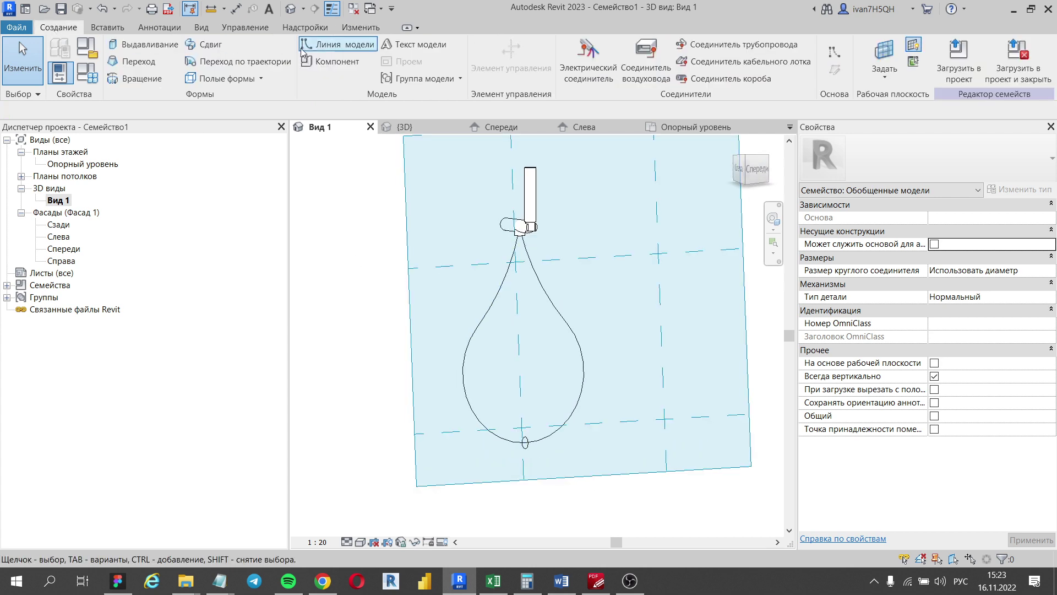
mouse_move(660, 363)
middle_mouse_down("shift")
mouse_move(729, 370)
mouse_move(710, 376)
middle_mouse_up("shift")
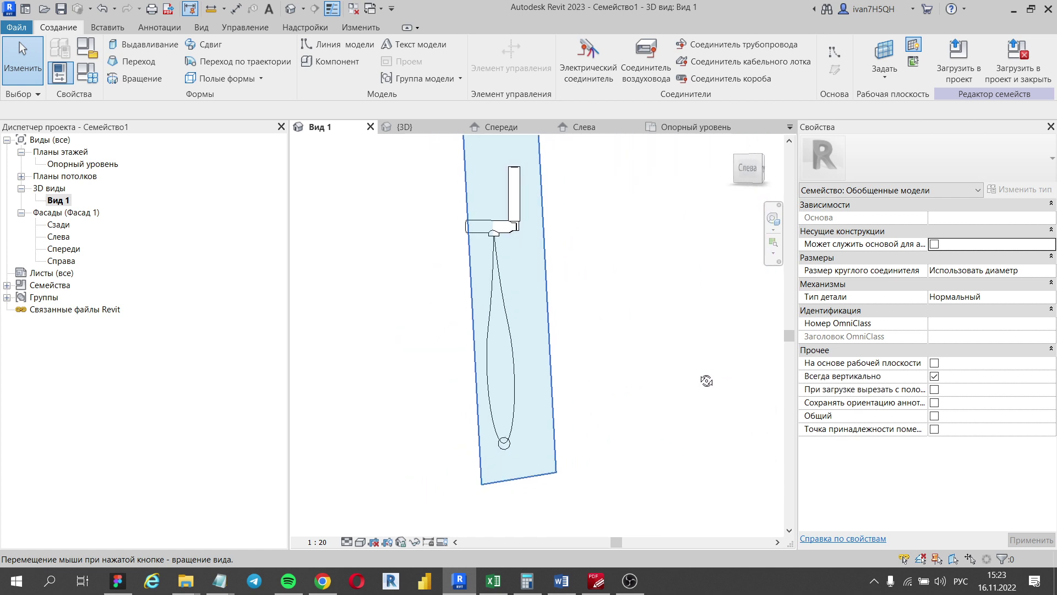
mouse_move(710, 376)
middle_mouse_down("shift")
mouse_move(539, 344)
mouse_move(708, 373)
mouse_move(611, 385)
mouse_move(550, 334)
middle_mouse_up("shift")
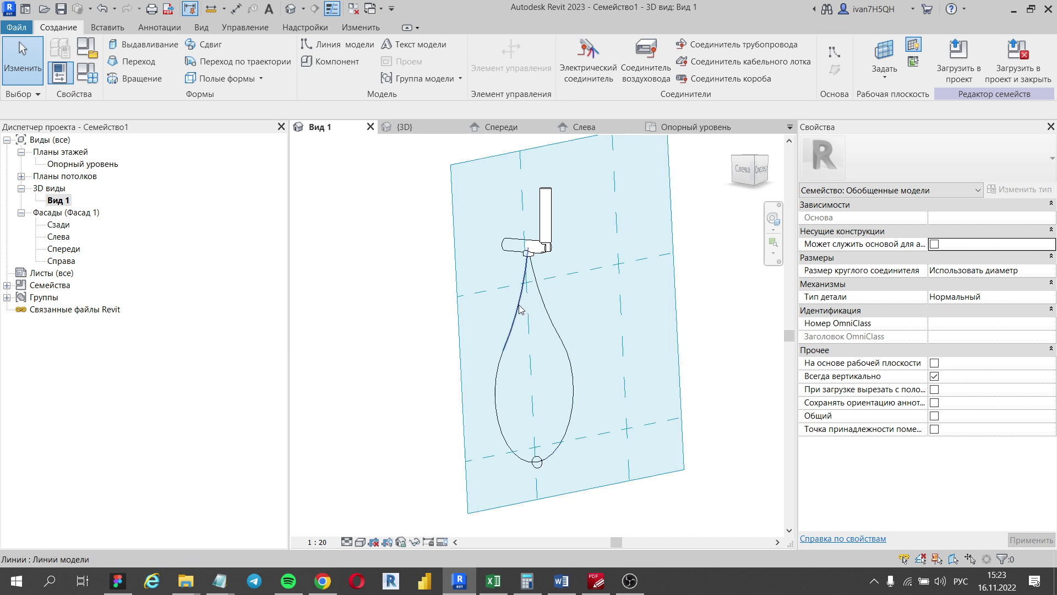
left_click(499, 380)
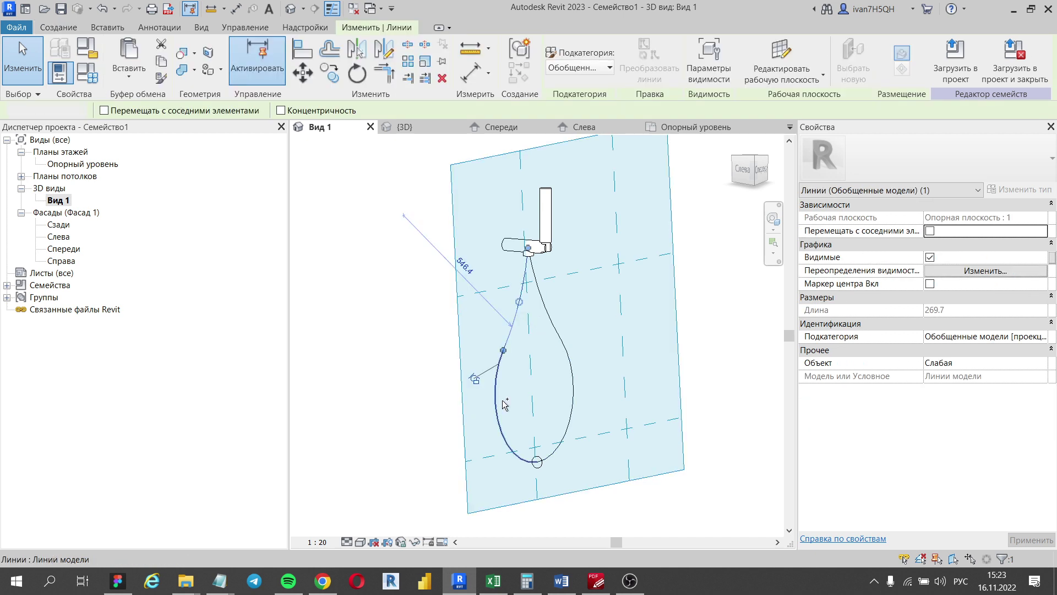
left_click(505, 405, "ctrl")
- Orbit back toward the front, then open the Слева left elevation
mouse_move(505, 405)
middle_mouse_down("shift")
mouse_move(688, 370)
mouse_move(544, 278)
mouse_move(592, 251)
middle_mouse_up("shift")
scroll(544, 278, "up", 2)
scroll(557, 253, "up", 3)
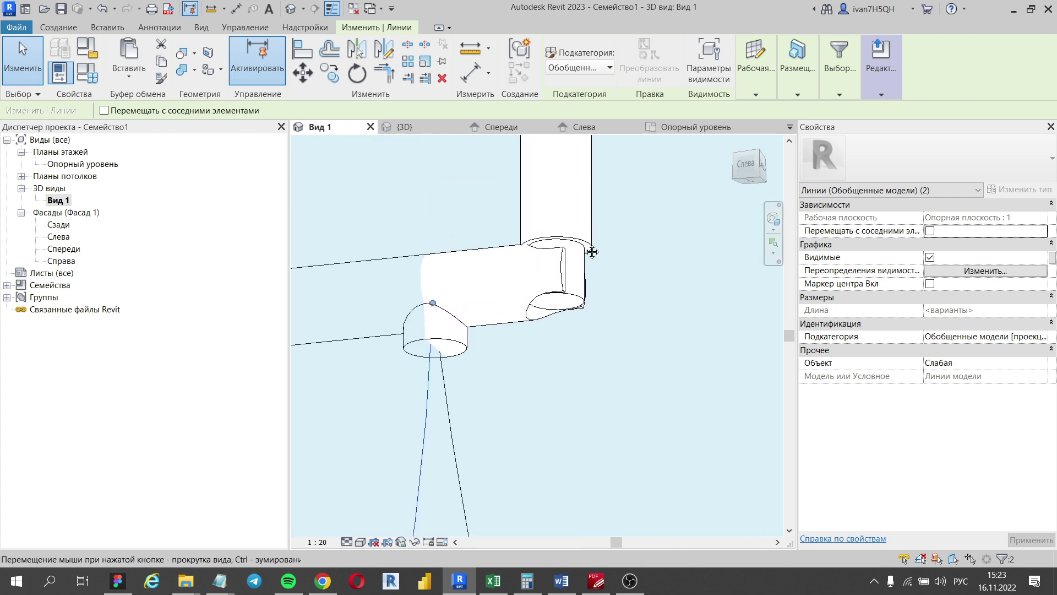
scroll(592, 252, "down", 1)
scroll(589, 242, "down", 2)
scroll(586, 231, "down", 2)
scroll(584, 219, "down", 2)
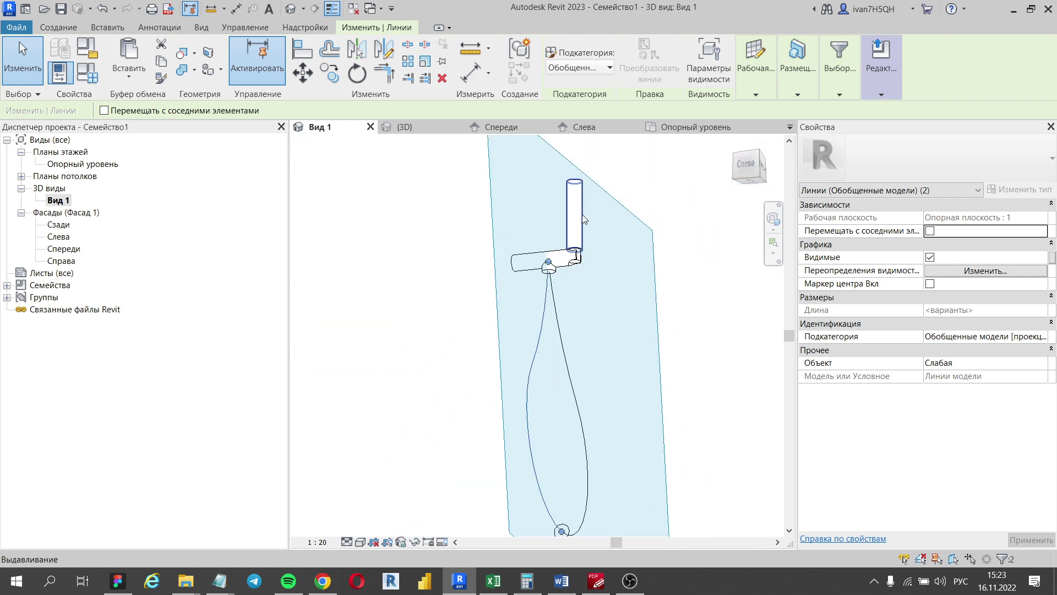
mouse_move(660, 312)
middle_mouse_down("shift")
mouse_move(679, 371)
mouse_move(633, 286)
middle_mouse_up("shift")
scroll(662, 299, "down", 2)
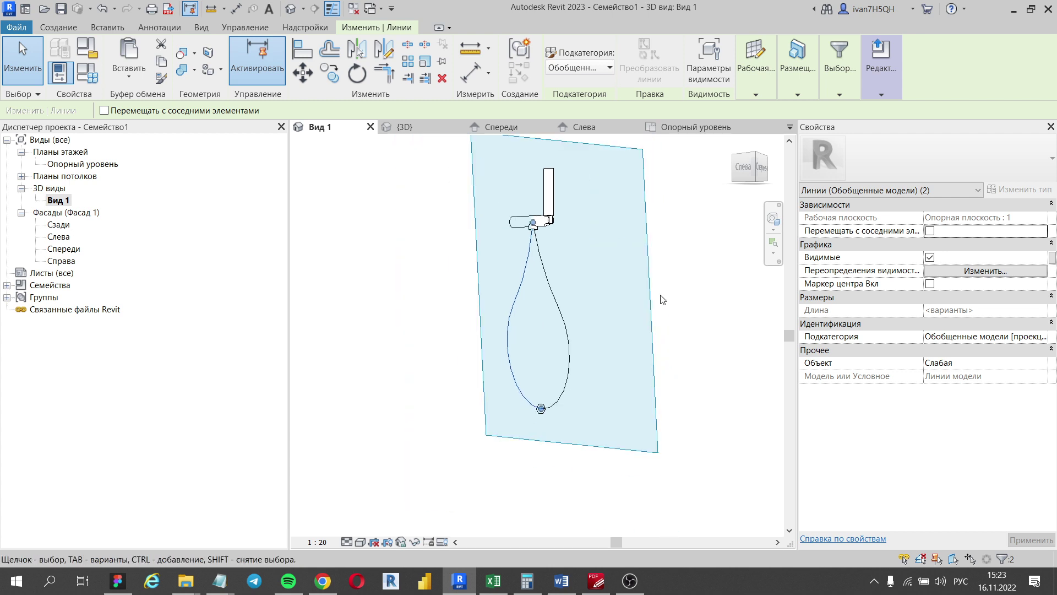
double_click(58, 236)
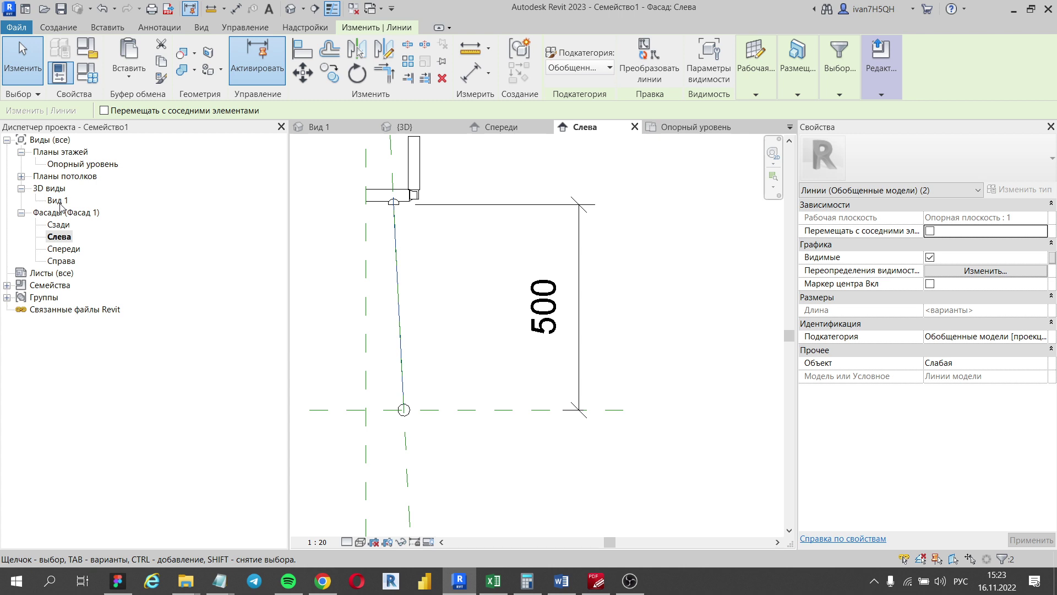
- Select both teardrop loop halves in 3D Вид 1, then return to the Слева elevation
double_click(62, 204)
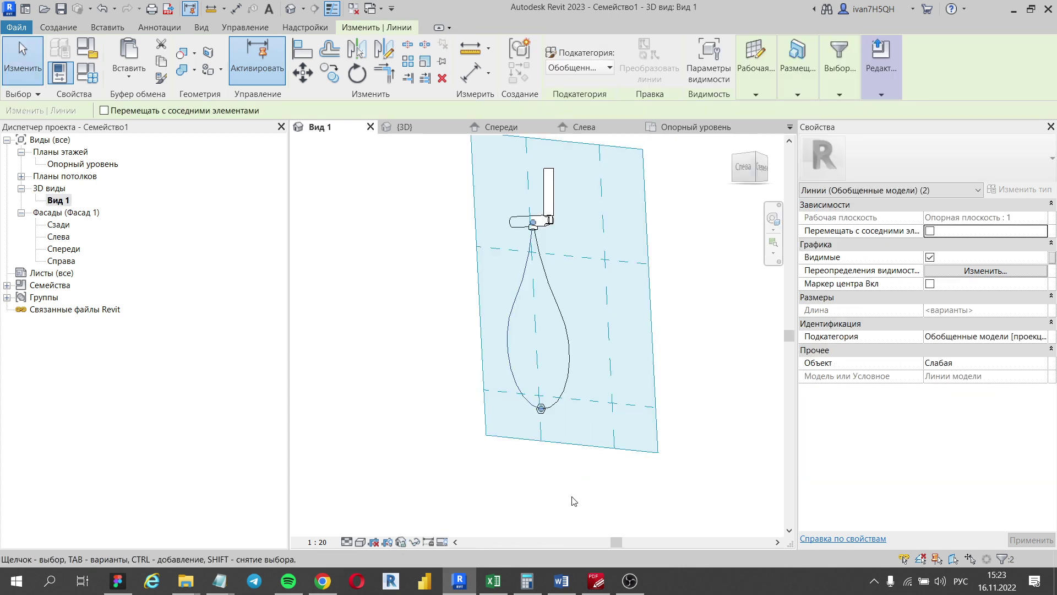
left_click(574, 498)
left_click(509, 352)
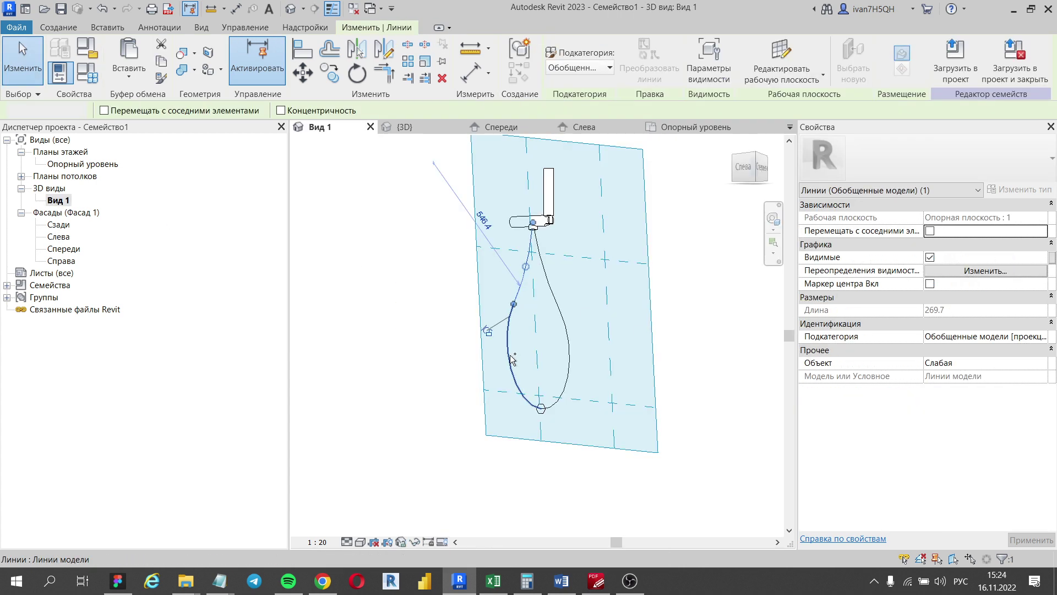
left_click(568, 341, "ctrl")
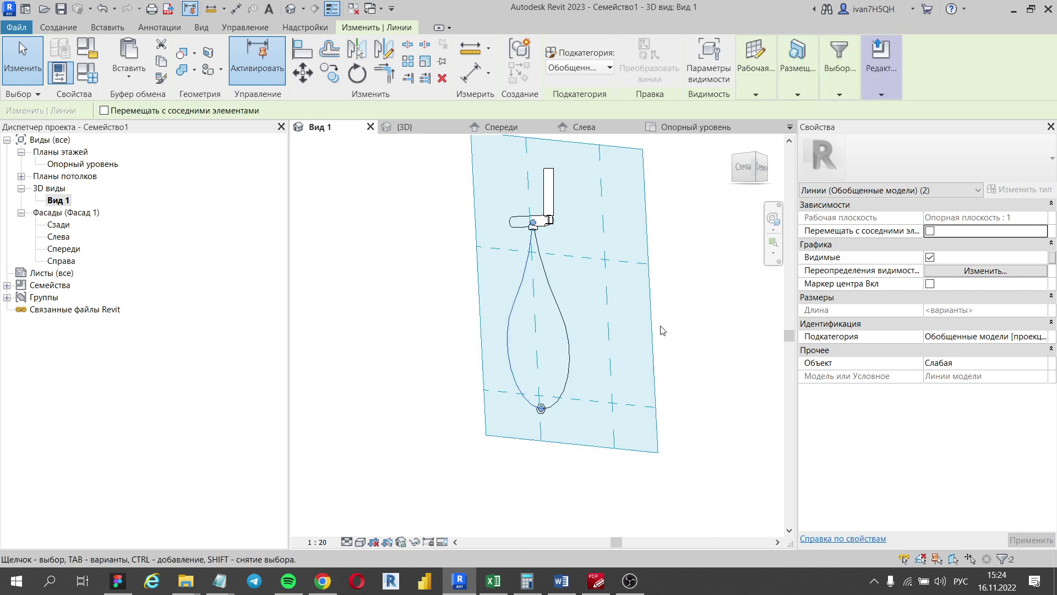
double_click(73, 239)
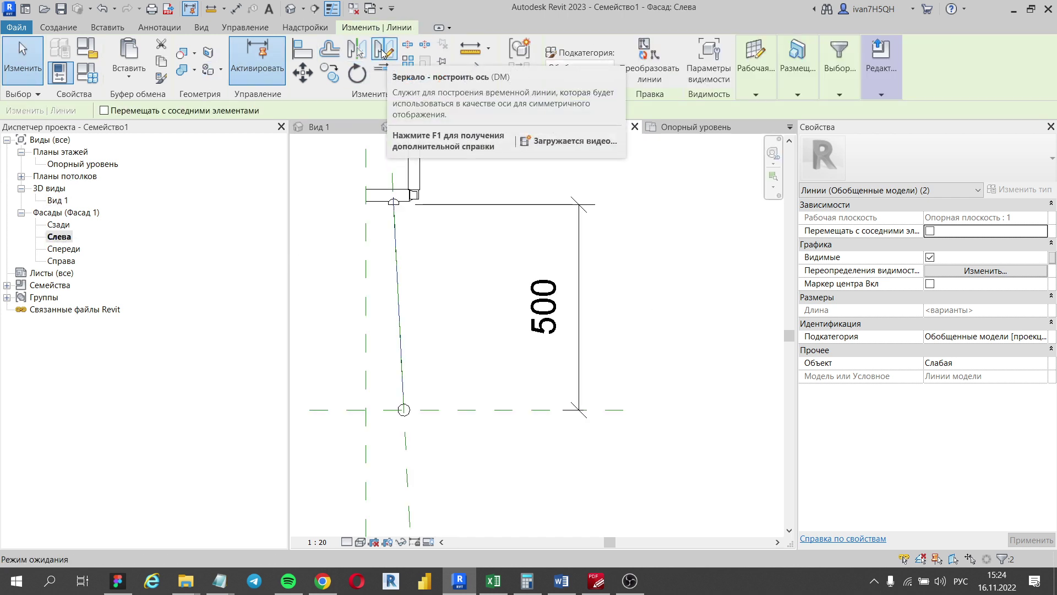
- Rotate the loop about the bottom circle so its straight side tilts up toward the arm
left_click(382, 50)
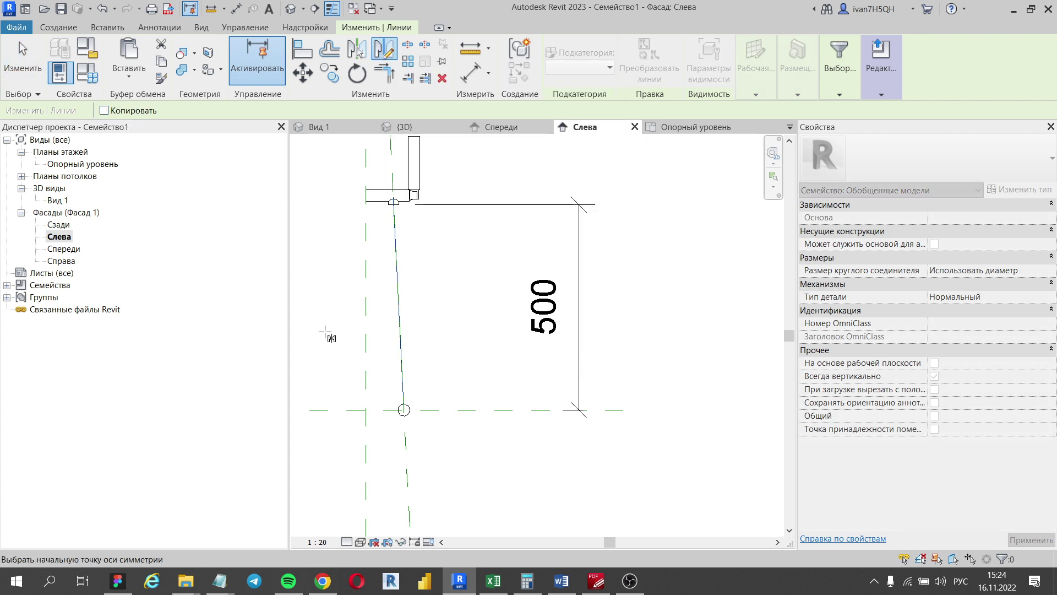
middle_click_drag(456, 461, 519, 413)
scroll(503, 397, "up", 2)
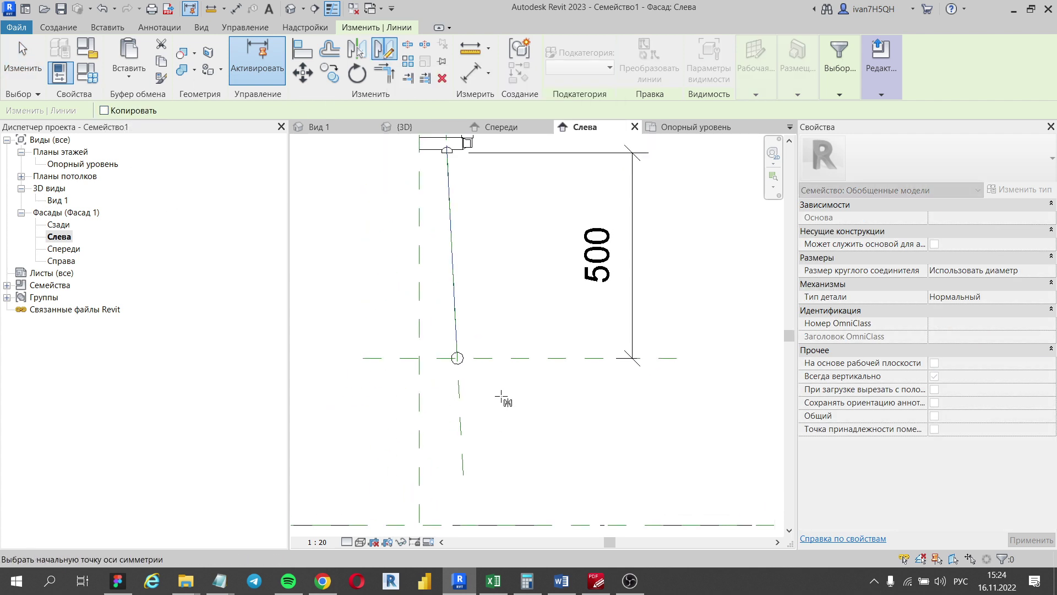
scroll(496, 393, "up", 1)
scroll(487, 384, "up", 1)
scroll(418, 325, "up", 1)
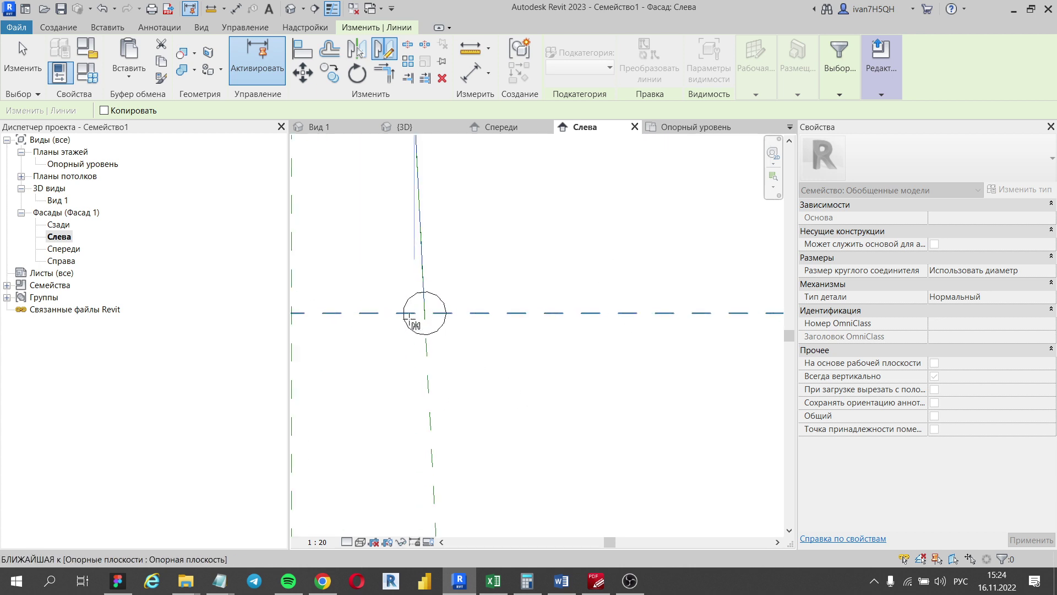
scroll(424, 323, "up", 1)
scroll(435, 309, "up", 1)
scroll(436, 308, "up", 1)
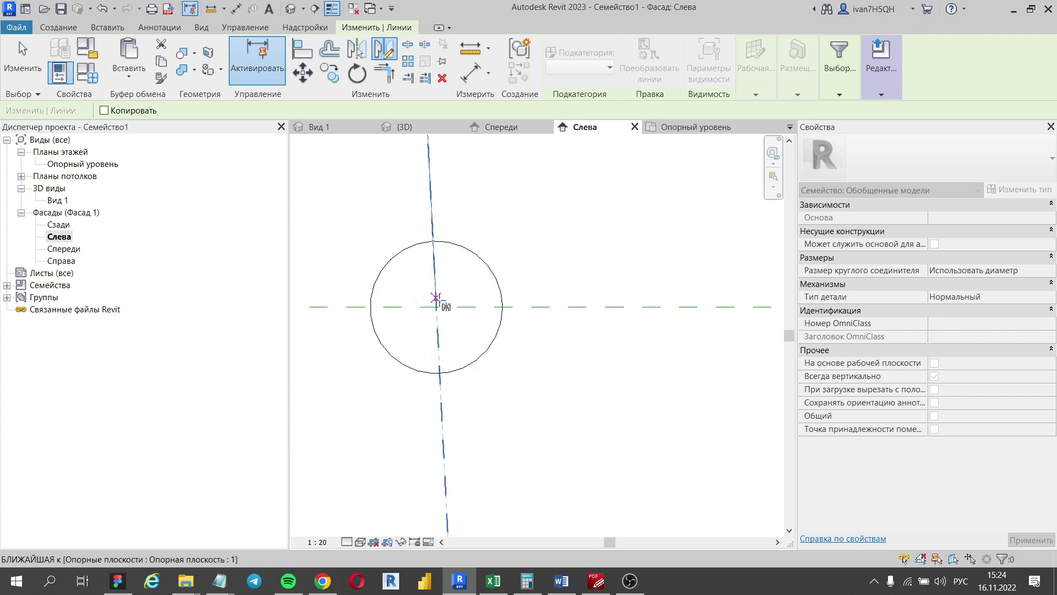
scroll(435, 309, "up", 1)
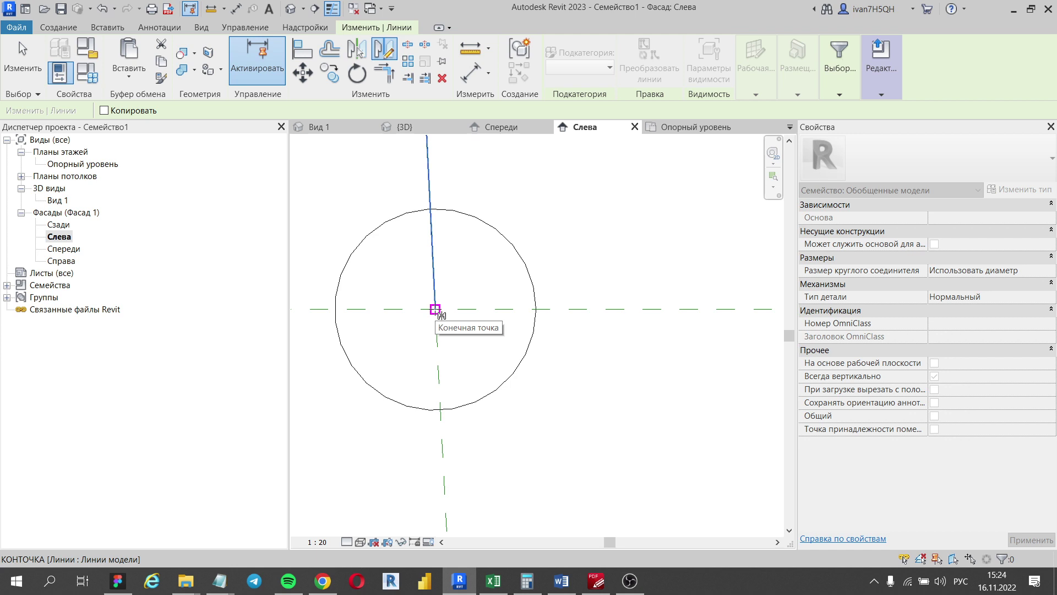
scroll(435, 309, "down", 3)
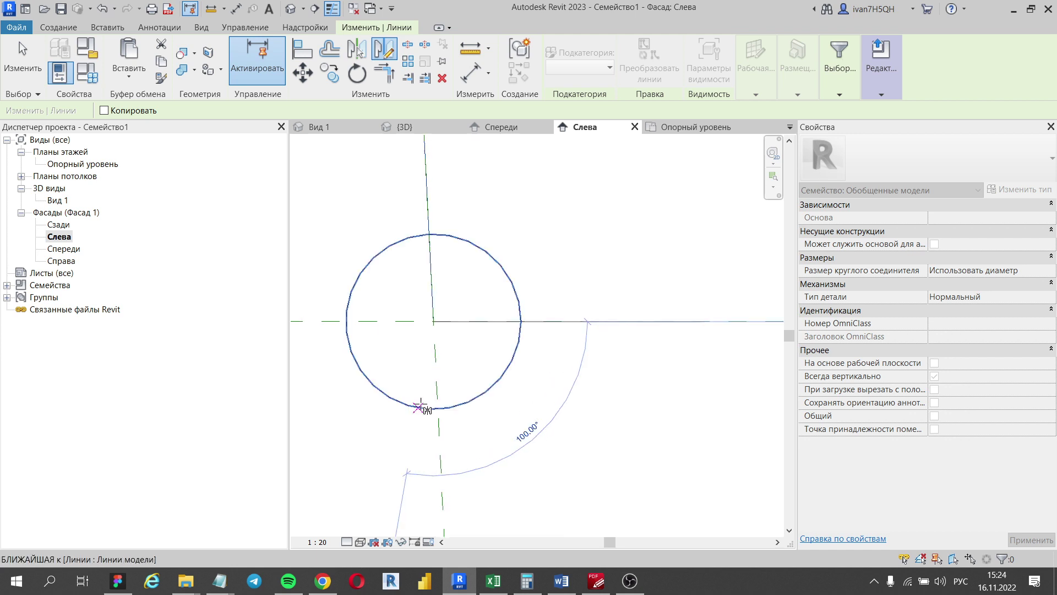
scroll(420, 406, "down", 3)
scroll(429, 358, "down", 2)
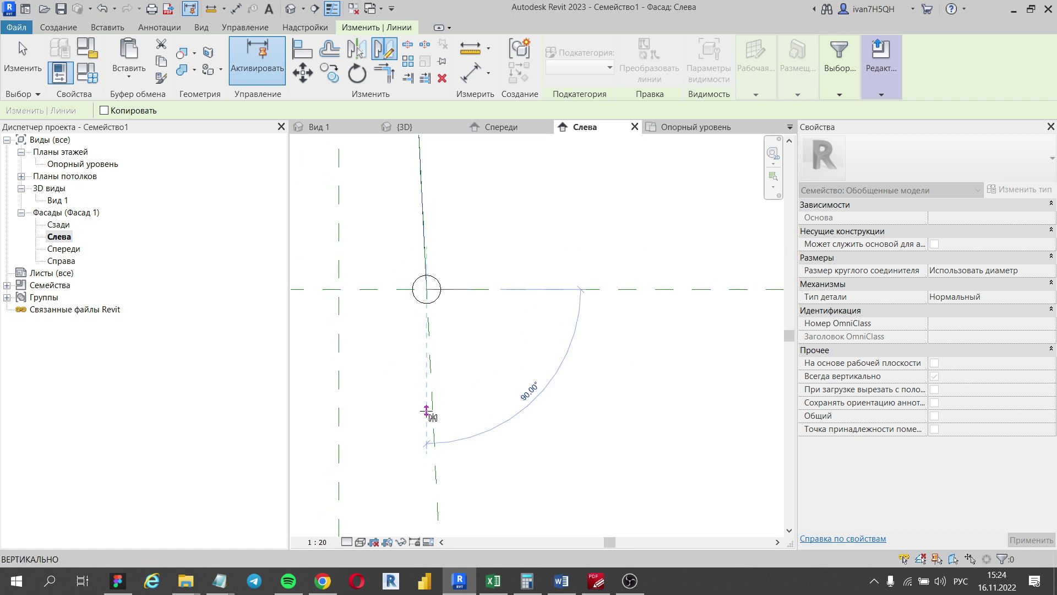
scroll(426, 410, "down", 2)
scroll(429, 432, "down", 2)
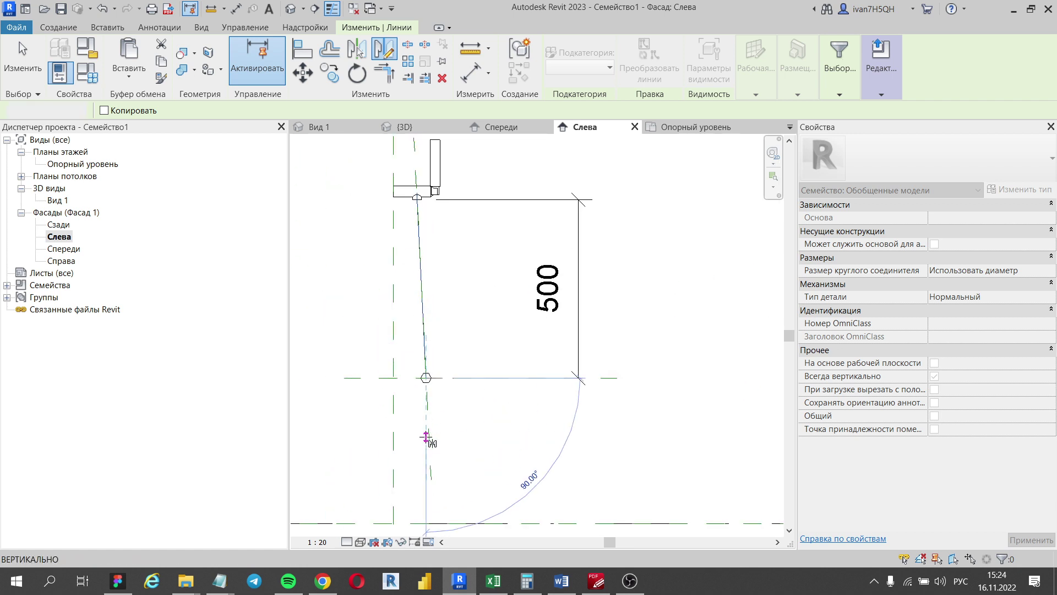
left_click(426, 438)
scroll(430, 242, "up", 2)
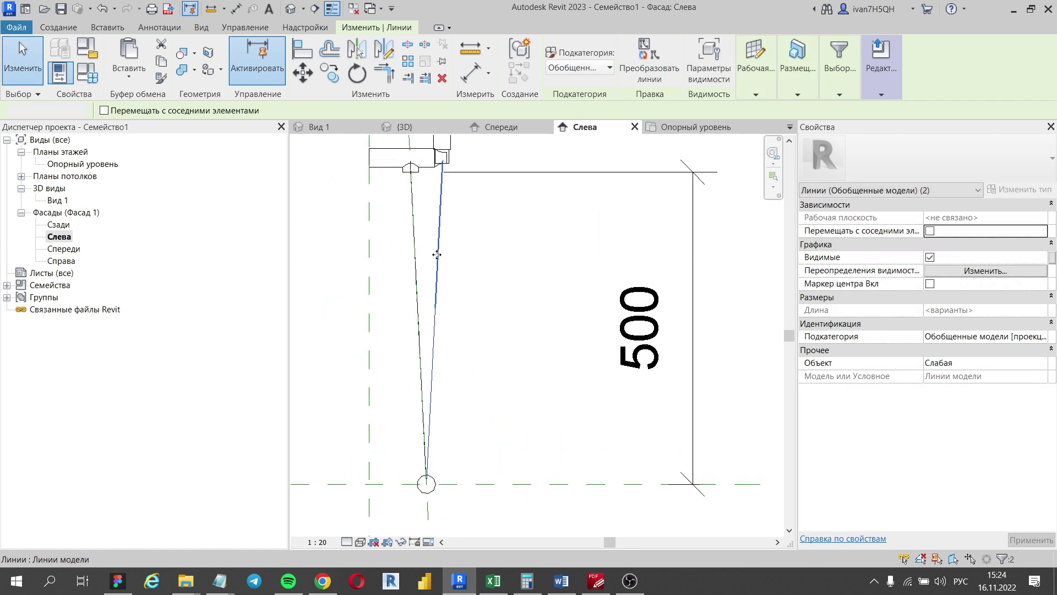
key("Escape")
- Orbit 3D Вид 1 to see the tilted loop running from the bottom circle to the side arm
double_click(58, 203)
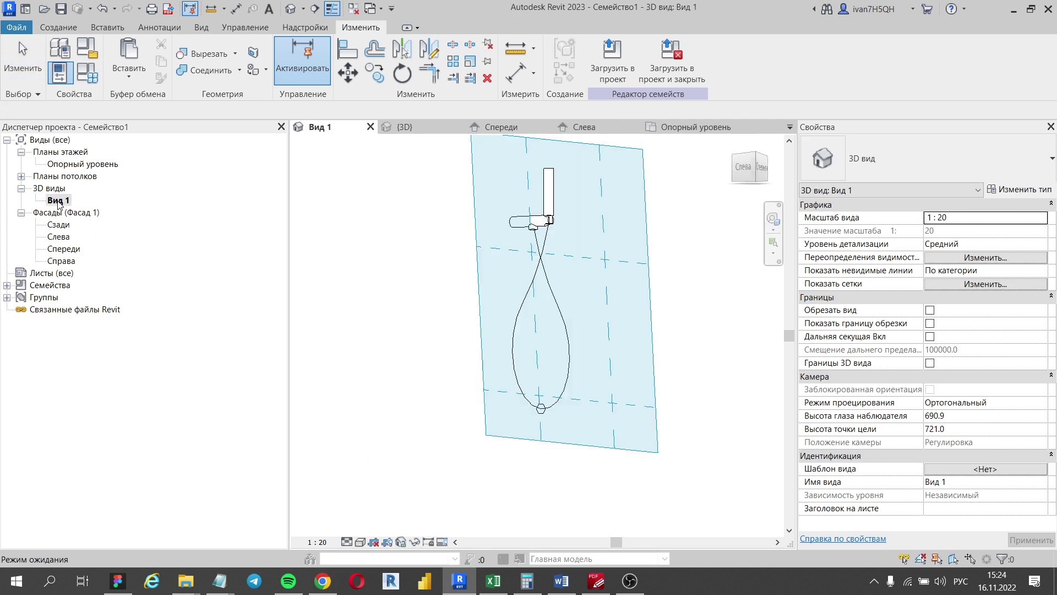
mouse_move(673, 346)
middle_mouse_down("shift")
mouse_move(691, 397)
mouse_move(748, 403)
mouse_move(514, 416)
mouse_move(304, 403)
mouse_move(768, 420)
mouse_move(515, 424)
mouse_move(474, 416)
middle_mouse_up("shift")
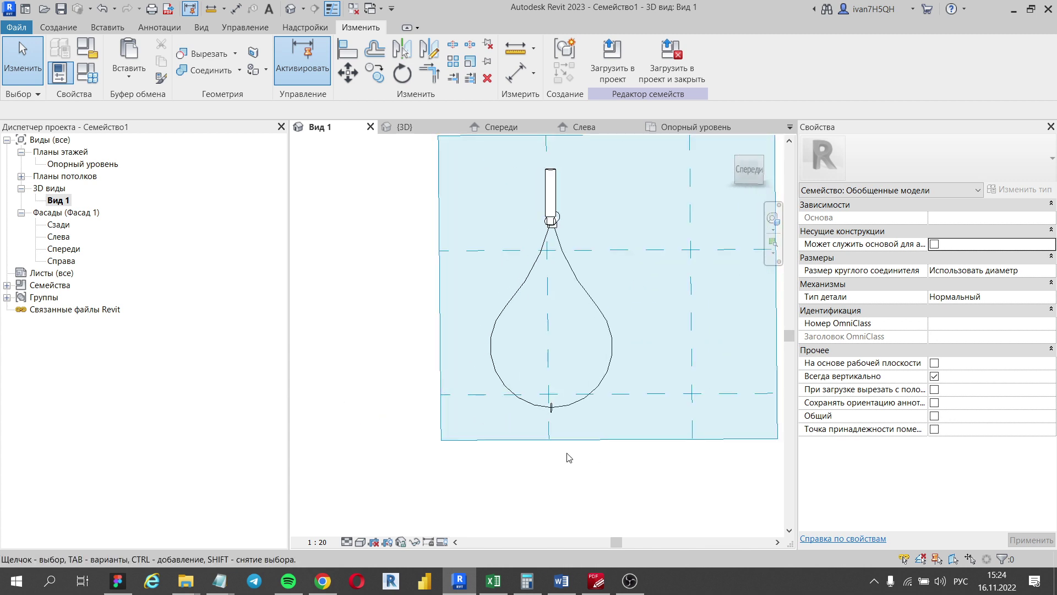
mouse_move(566, 455)
middle_mouse_down("shift")
mouse_move(600, 479)
mouse_move(649, 488)
mouse_move(455, 479)
mouse_move(481, 455)
mouse_move(440, 449)
middle_mouse_up("shift")
scroll(443, 341, "up", 2)
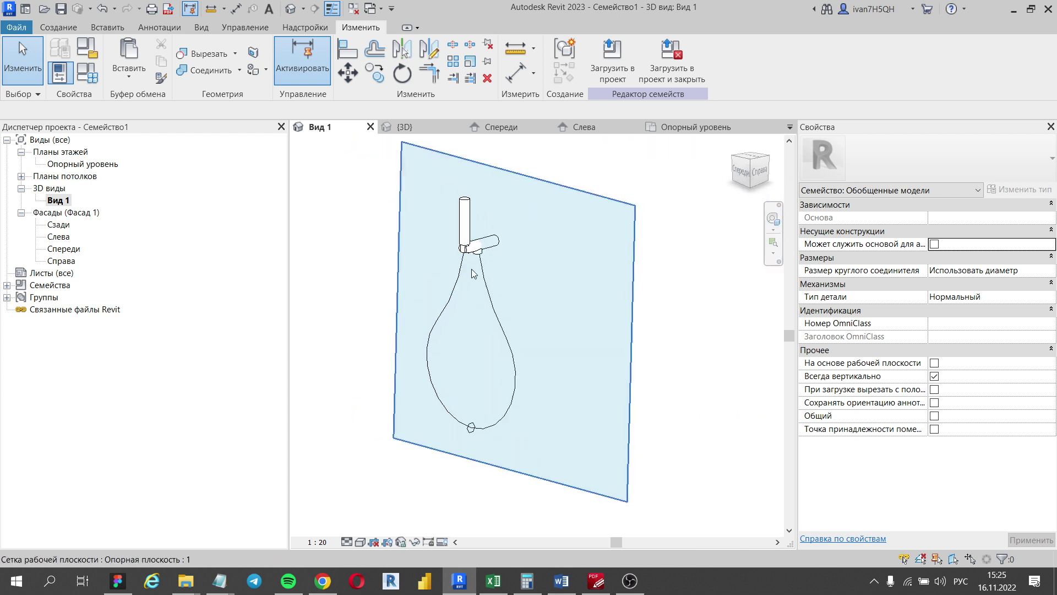
- Start a Sweep and pick the whole teardrop loop of model lines as its path
left_click(57, 27)
left_click(200, 48)
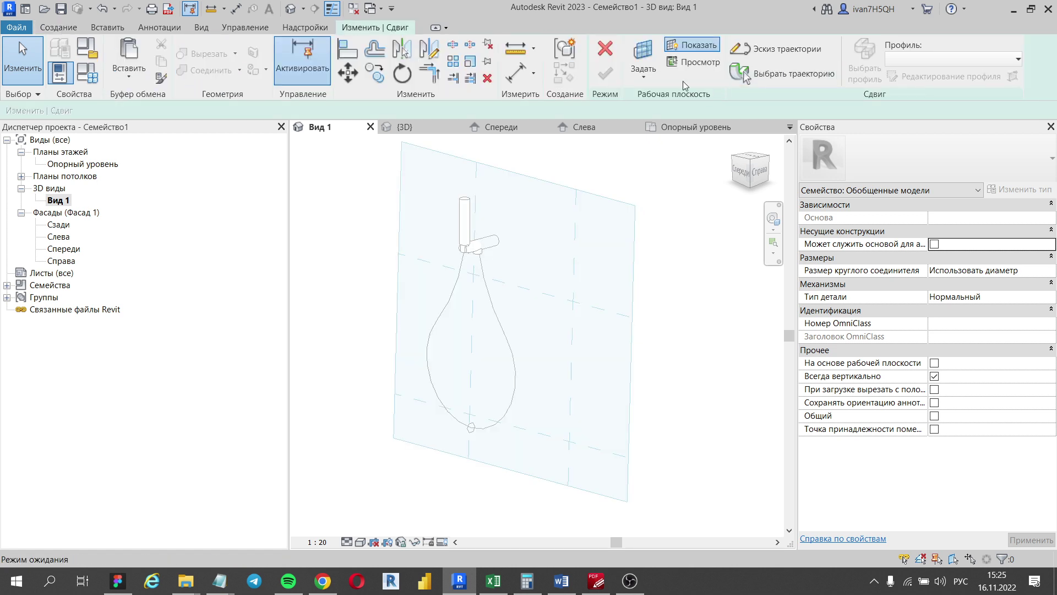
left_click(792, 73)
scroll(494, 273, "up", 3)
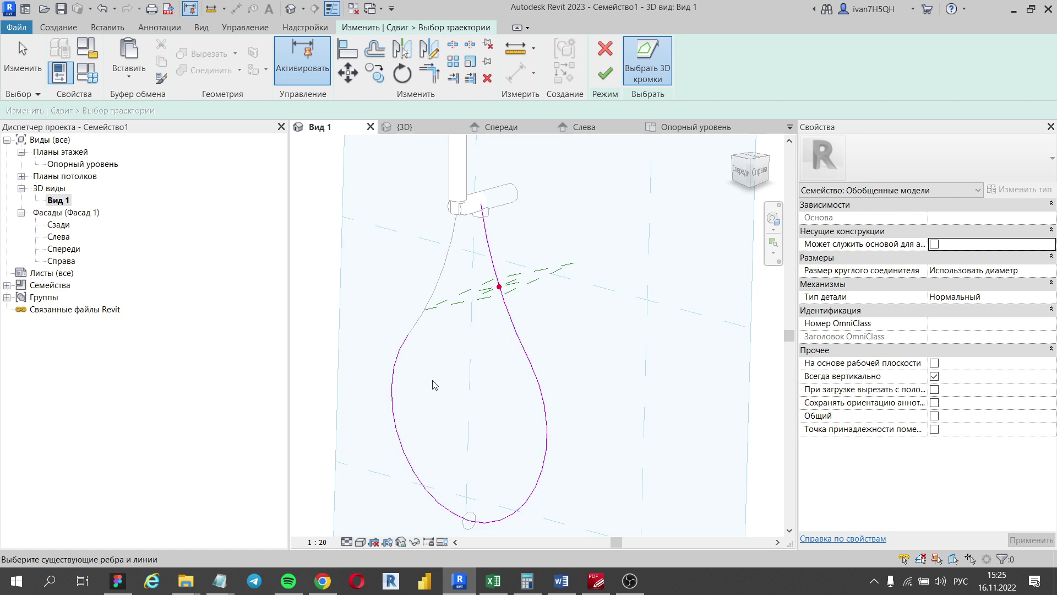
scroll(439, 292, "down", 3)
mouse_move(472, 372)
middle_mouse_down("shift")
mouse_move(699, 345)
mouse_move(417, 374)
middle_mouse_up("shift")
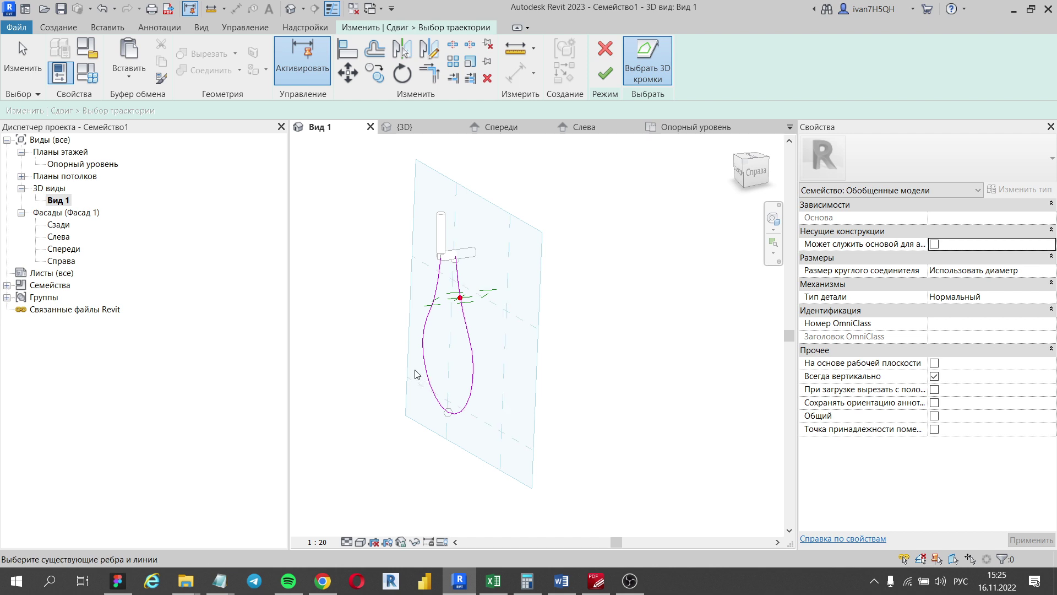
left_click(610, 84)
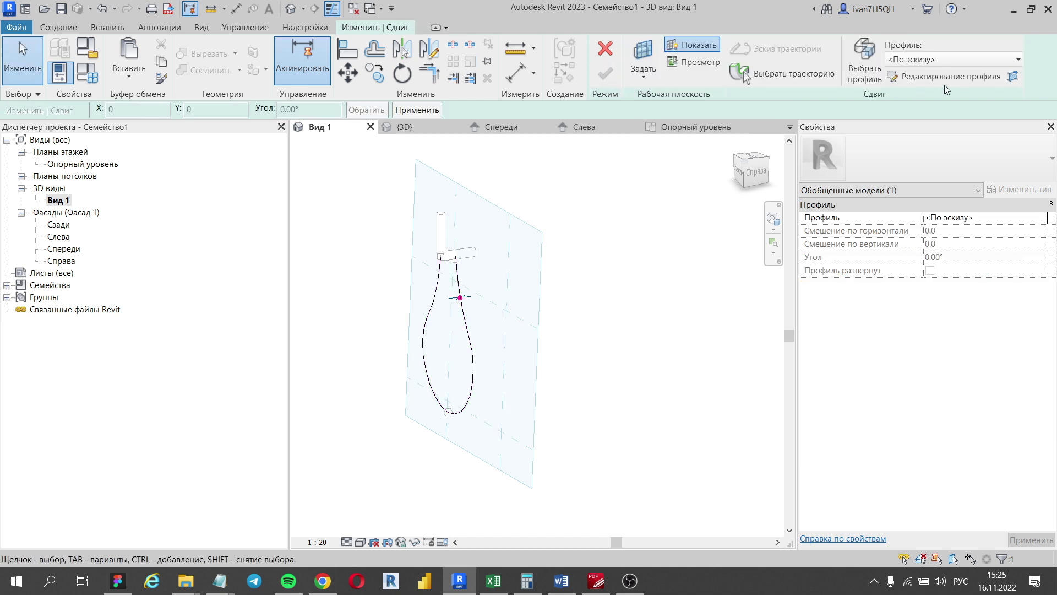
- Sketch a circular sweep profile of radius 8.0 centred on the path point
left_click(961, 74)
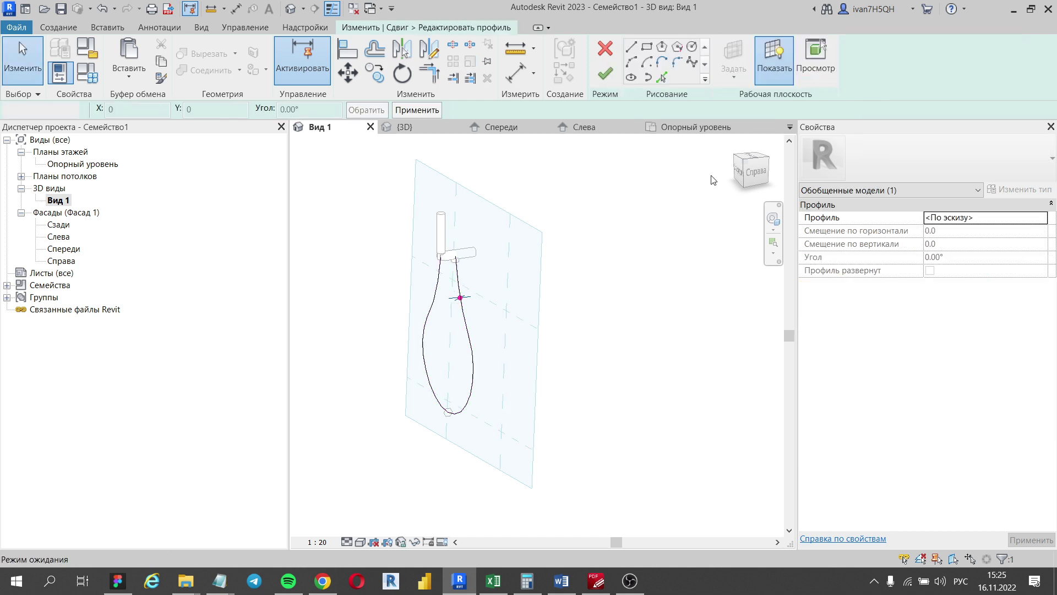
left_click(692, 46)
scroll(495, 252, "up", 2)
scroll(418, 270, "up", 2)
left_click(418, 268)
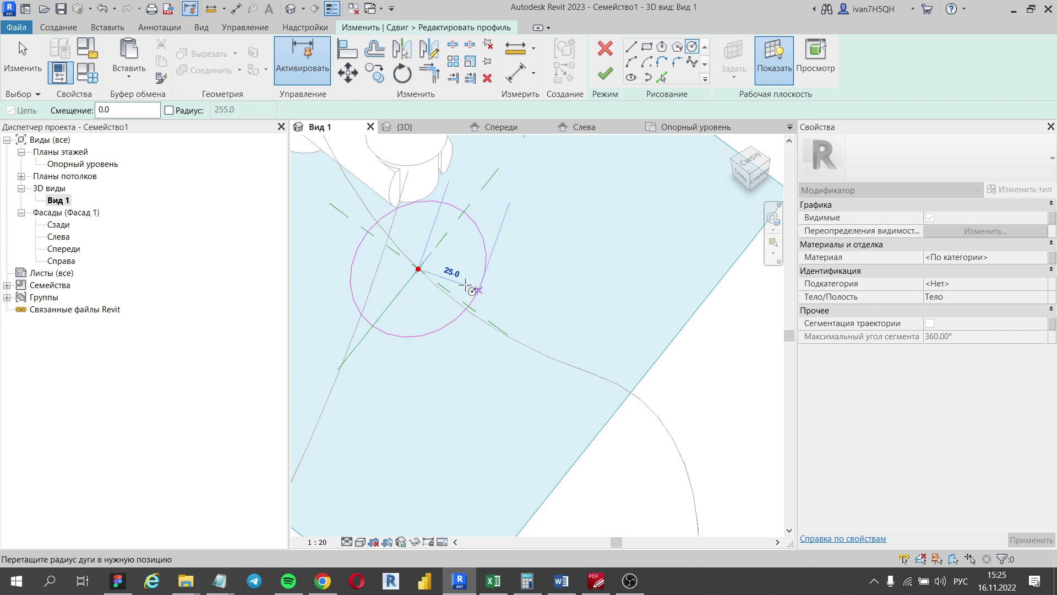
scroll(434, 272, "up", 2)
left_click(438, 275)
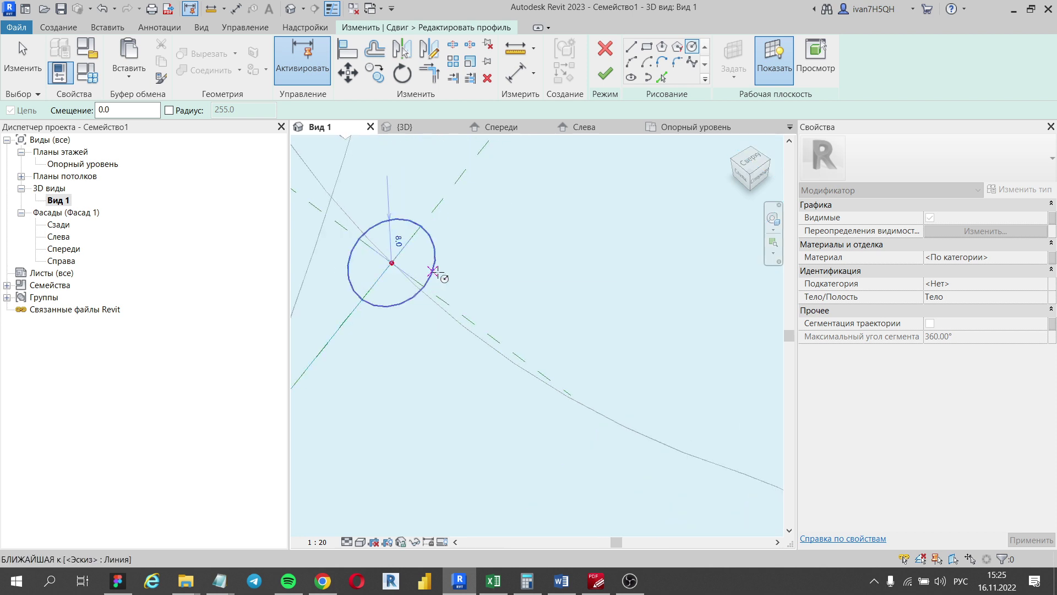
key("Escape")
left_click(605, 73)
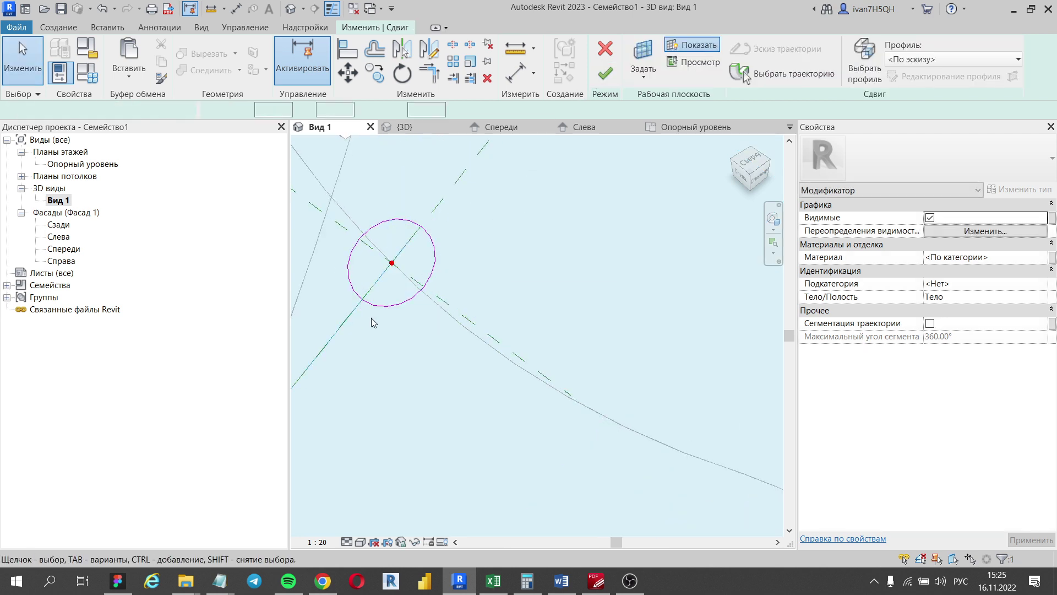
- Finish the sweep into a solid hose along the loop and inspect it from the front
scroll(435, 298, "down", 3)
middle_click_drag(591, 161, 631, 117, "shift")
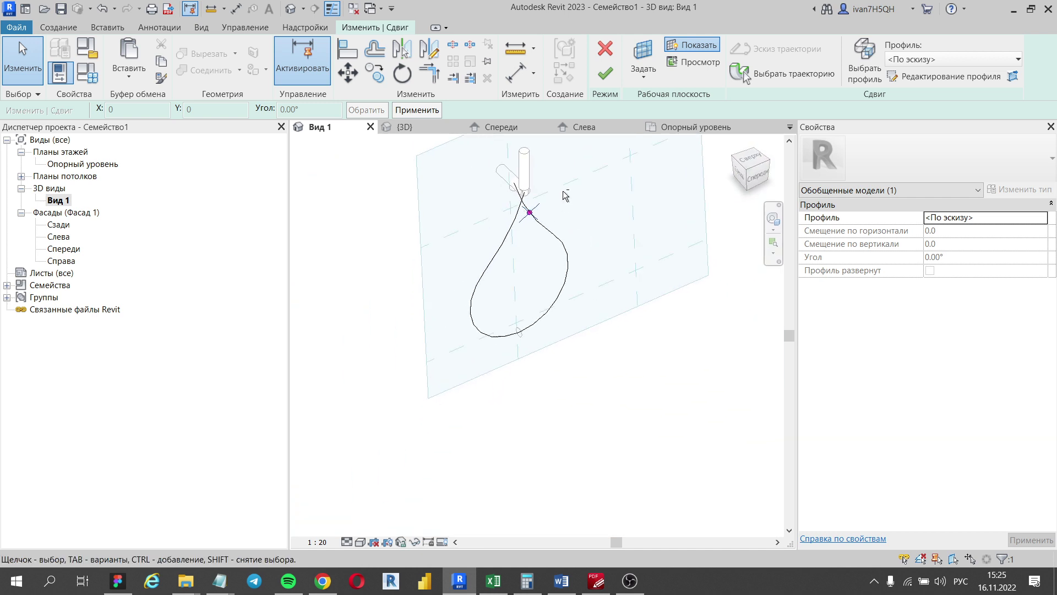
left_click(605, 74)
scroll(524, 245, "down", 3)
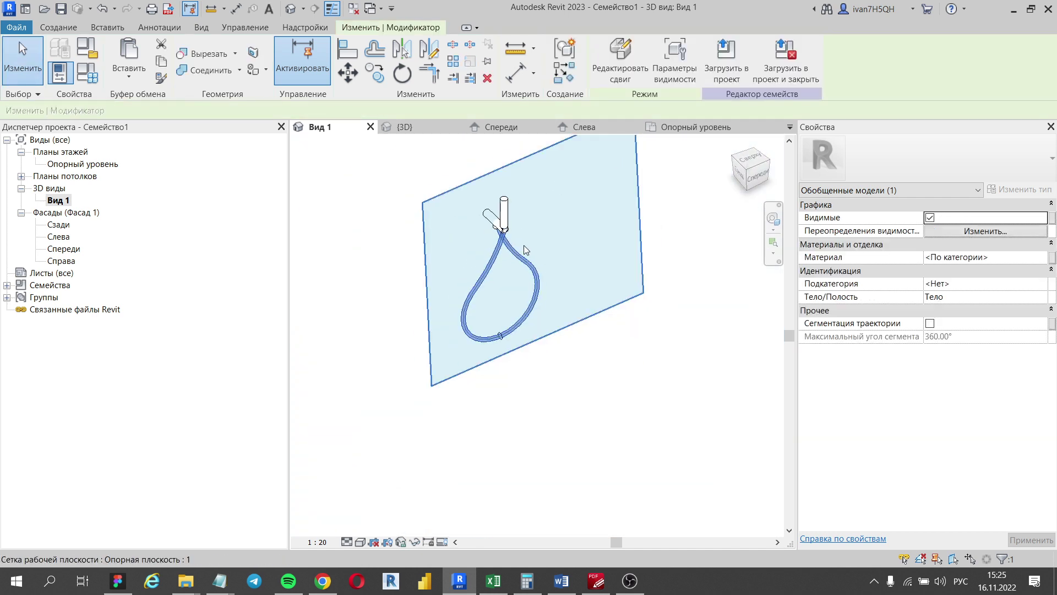
left_click(622, 357)
scroll(621, 353, "up", 2)
mouse_move(621, 352)
middle_mouse_down("shift")
mouse_move(557, 284)
mouse_move(460, 217)
mouse_move(548, 397)
middle_mouse_up("shift")
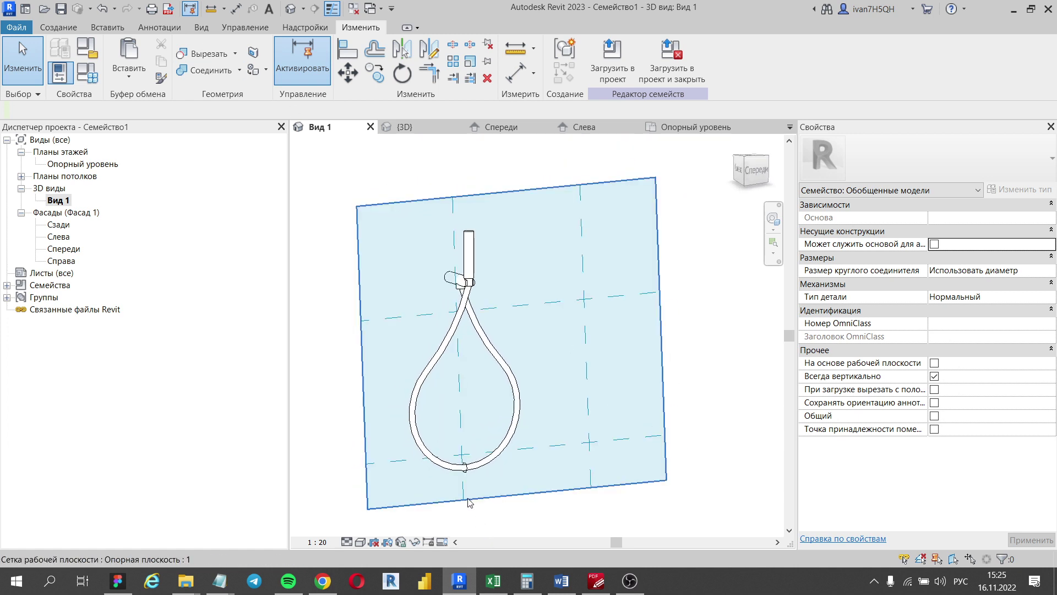
- Hide the work plane grid so only the tube, arm and hose loop show
scroll(456, 453, "up", 4)
scroll(479, 443, "up", 2)
left_click(487, 445)
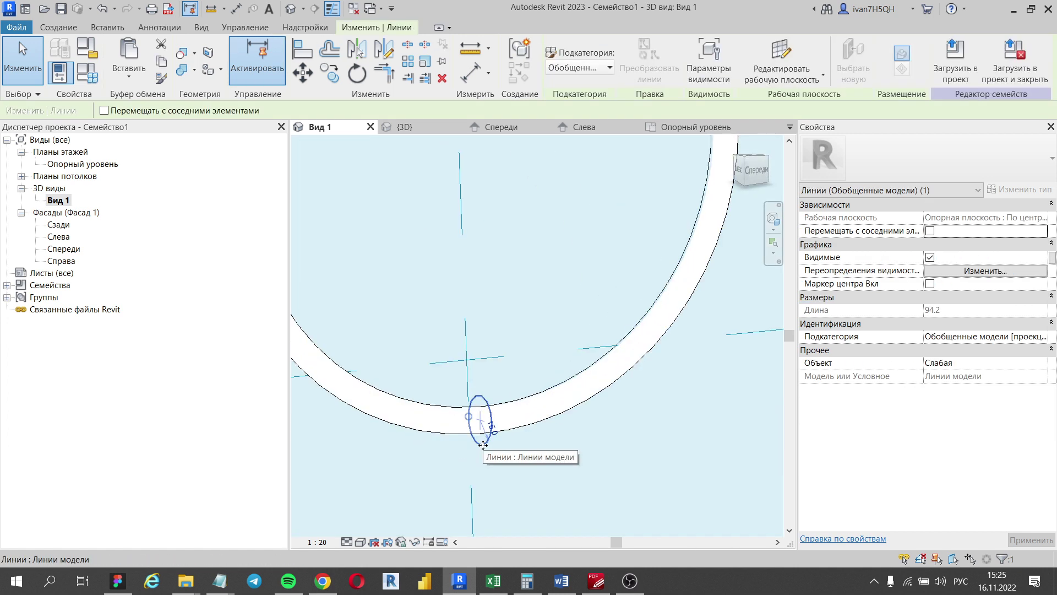
scroll(488, 440, "down", 3)
scroll(496, 413, "down", 3)
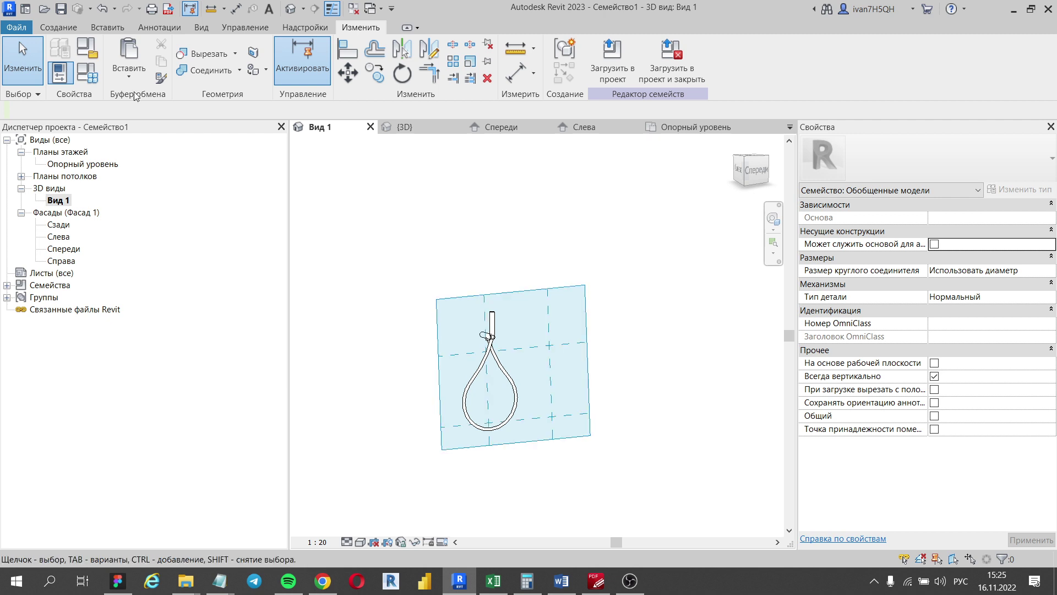
left_click(44, 29)
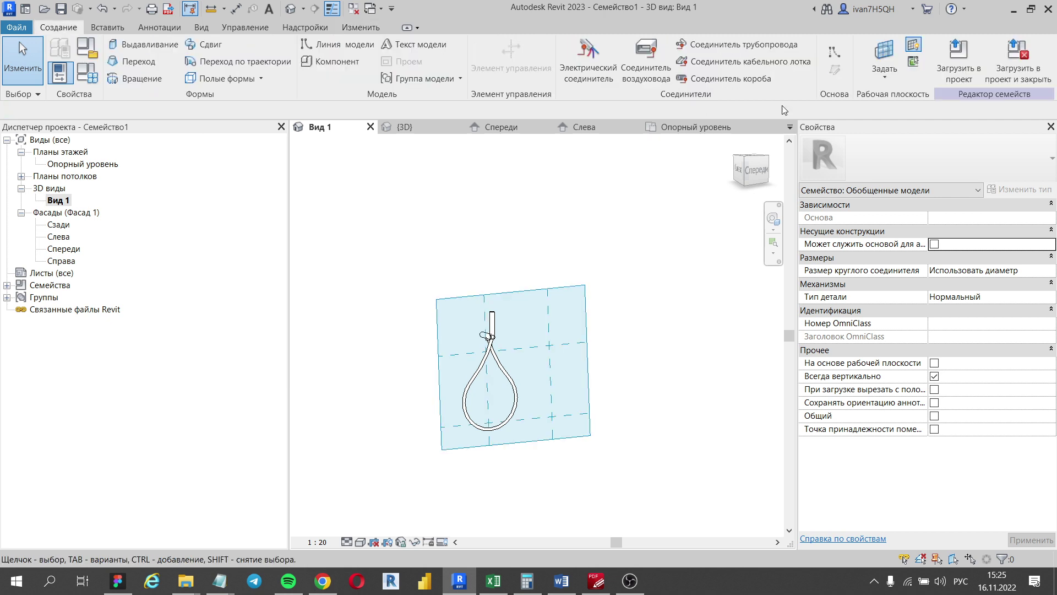
left_click(914, 44)
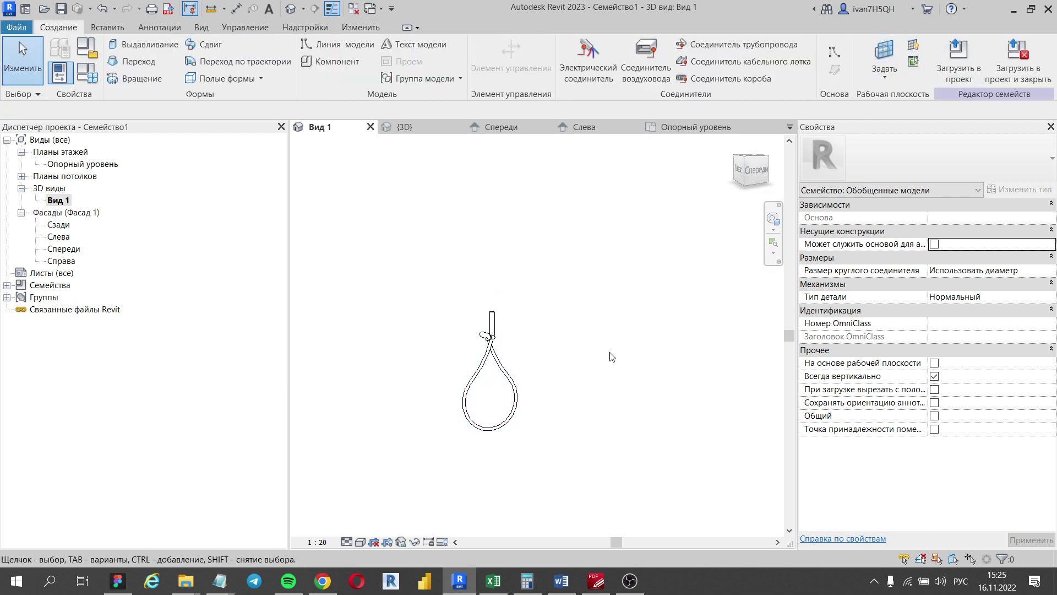
- Orbit the model to view the hose loop from several side angles
mouse_move(611, 357)
middle_mouse_down("shift")
mouse_move(613, 443)
mouse_move(725, 432)
middle_mouse_up("shift")
scroll(626, 415, "up", 3)
mouse_move(625, 415)
middle_mouse_down("shift")
mouse_move(441, 456)
mouse_move(543, 432)
mouse_move(408, 424)
mouse_move(609, 361)
middle_mouse_up("shift")
scroll(573, 396, "up", 2)
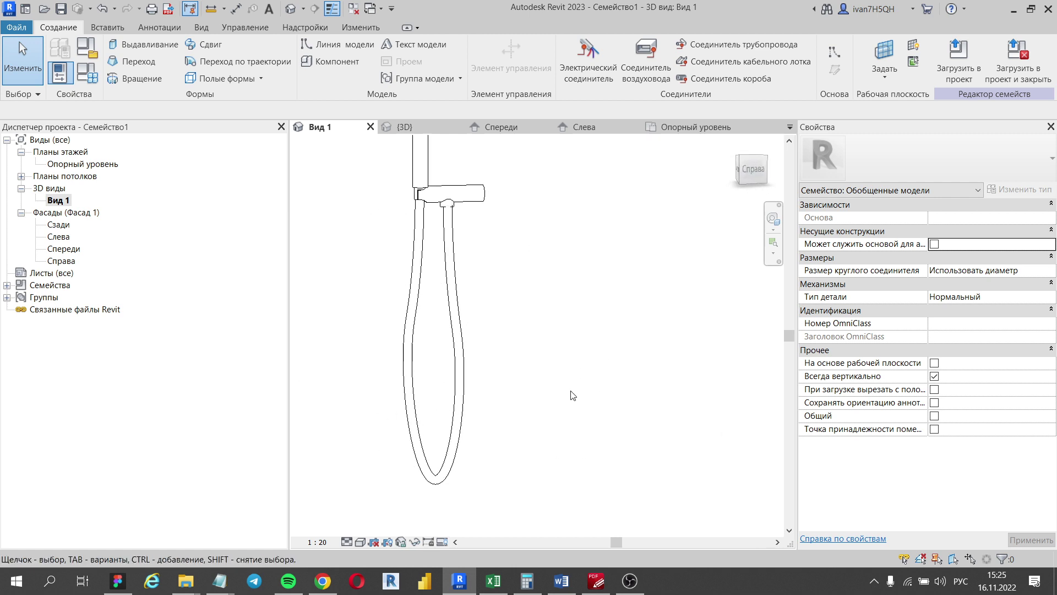
mouse_move(573, 395)
middle_mouse_down("shift")
mouse_move(467, 418)
mouse_move(419, 468)
middle_mouse_up("shift")
mouse_move(334, 406)
middle_mouse_down("shift")
mouse_move(448, 420)
mouse_move(459, 297)
mouse_move(461, 331)
middle_mouse_up("shift")
scroll(462, 331, "up", 2)
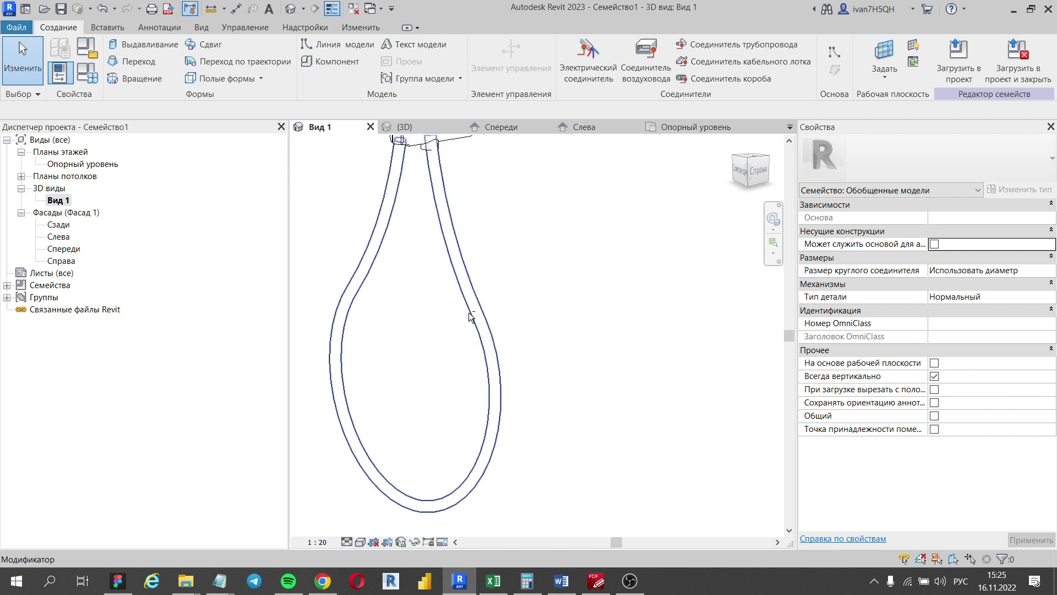
scroll(443, 453, "down", 2)
- Orbit and zoom around the hose ends where they meet the side arm
mouse_move(431, 453)
middle_mouse_down("shift")
mouse_move(613, 437)
mouse_move(548, 444)
middle_mouse_up("shift")
scroll(413, 260, "up", 3)
scroll(560, 370, "up", 1)
scroll(560, 370, "down", 2)
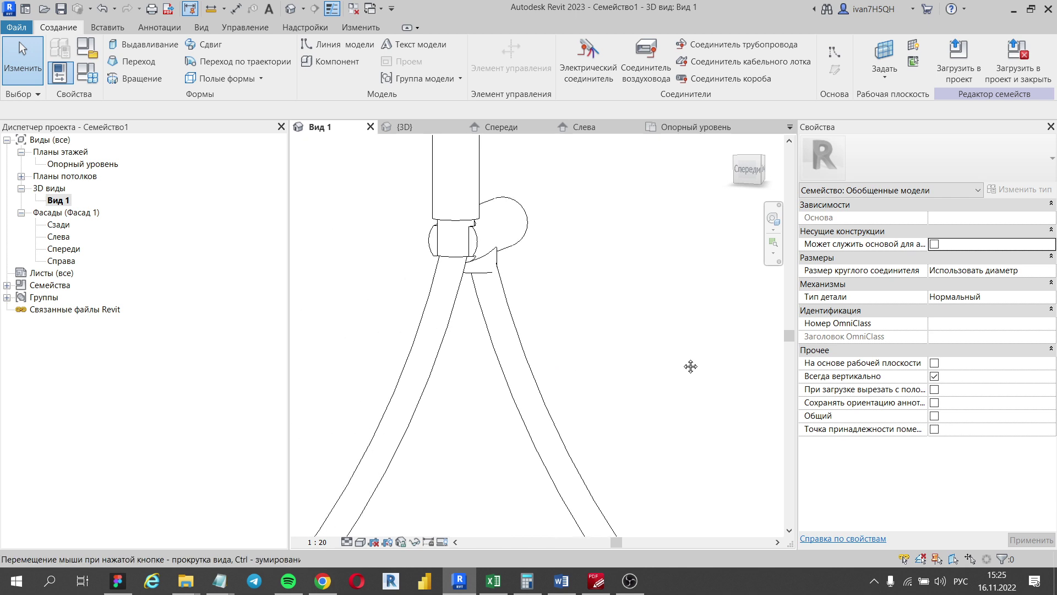
middle_click_drag(691, 366, 672, 301, "shift")
scroll(413, 295, "up", 3)
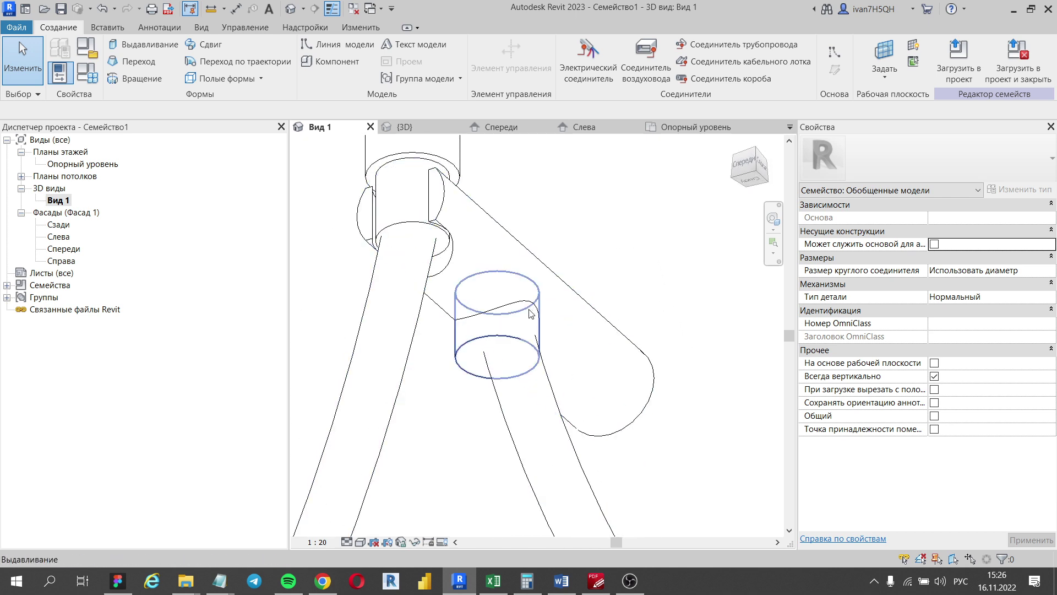
scroll(419, 248, "down", 1)
scroll(427, 267, "down", 2)
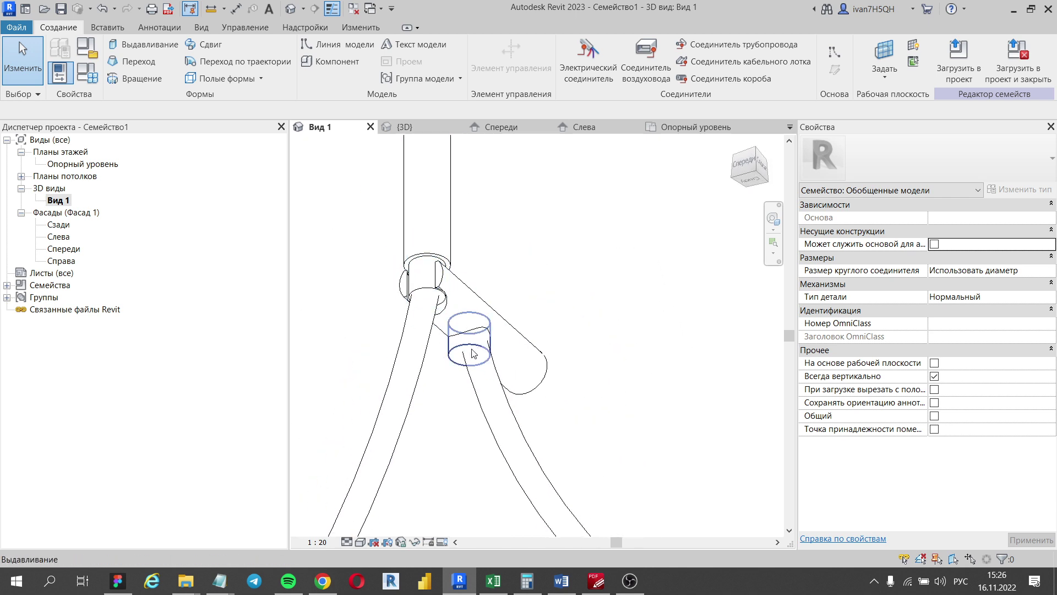
scroll(476, 352, "up", 1)
scroll(537, 332, "up", 1)
scroll(537, 332, "up", 1)
middle_click_drag(538, 331, 467, 275, "shift")
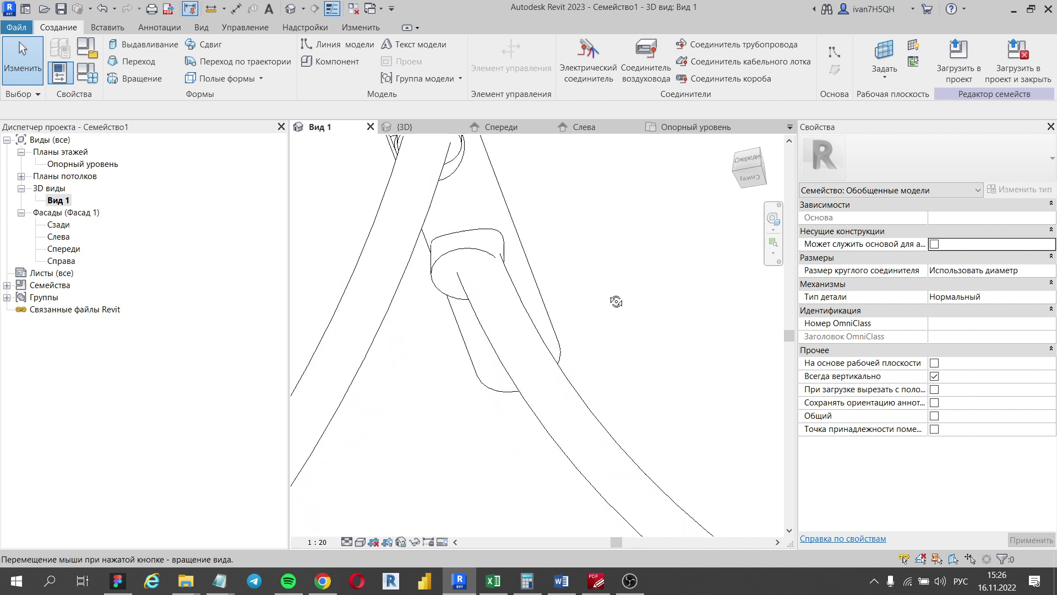
scroll(466, 276, "down", 2)
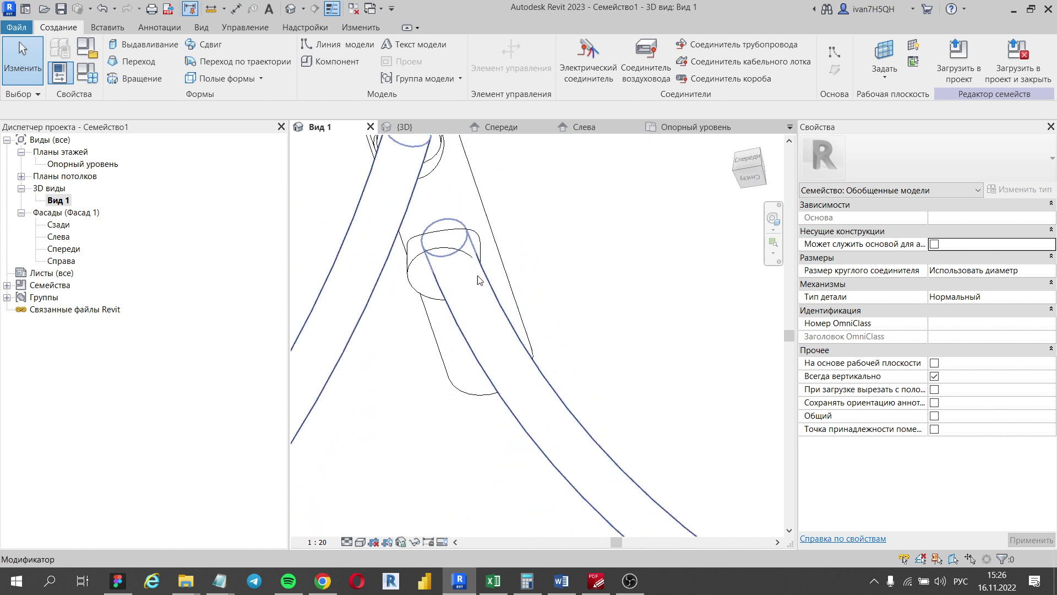
scroll(467, 275, "down", 2)
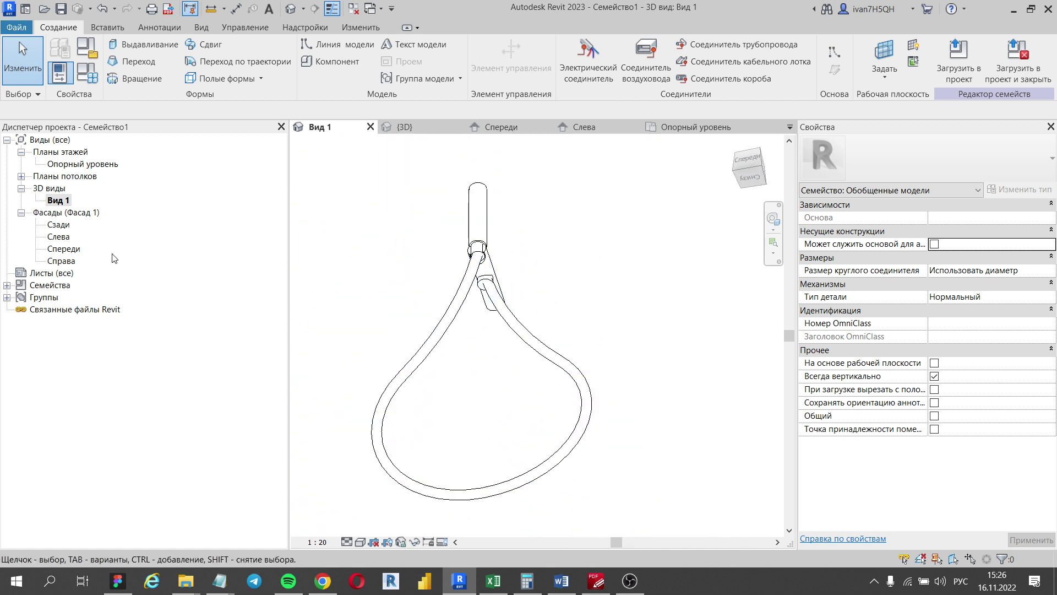
double_click(64, 248)
scroll(510, 240, "up", 2)
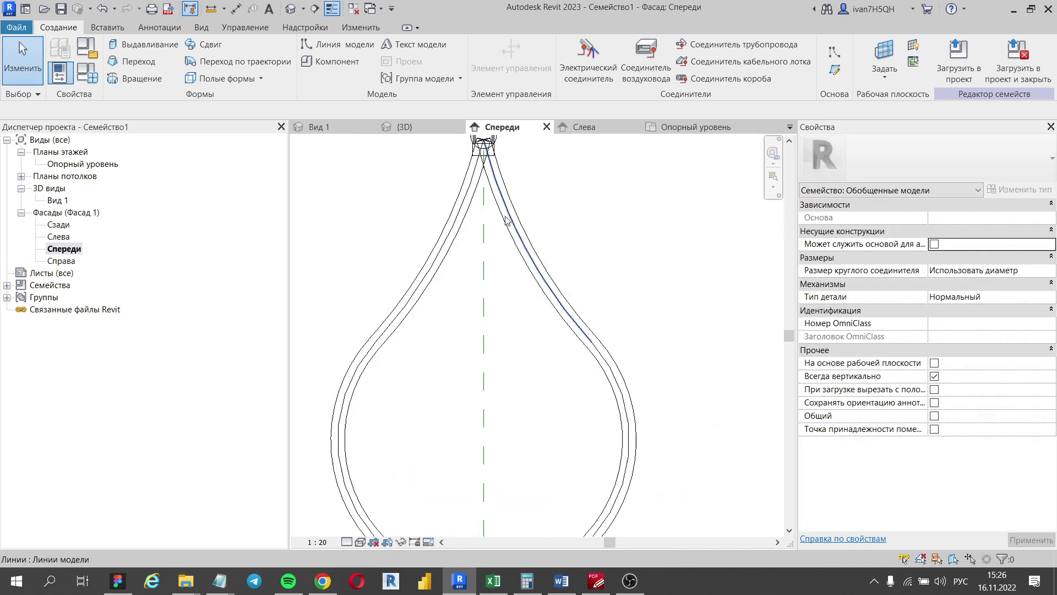
middle_click_drag(510, 240, 484, 318)
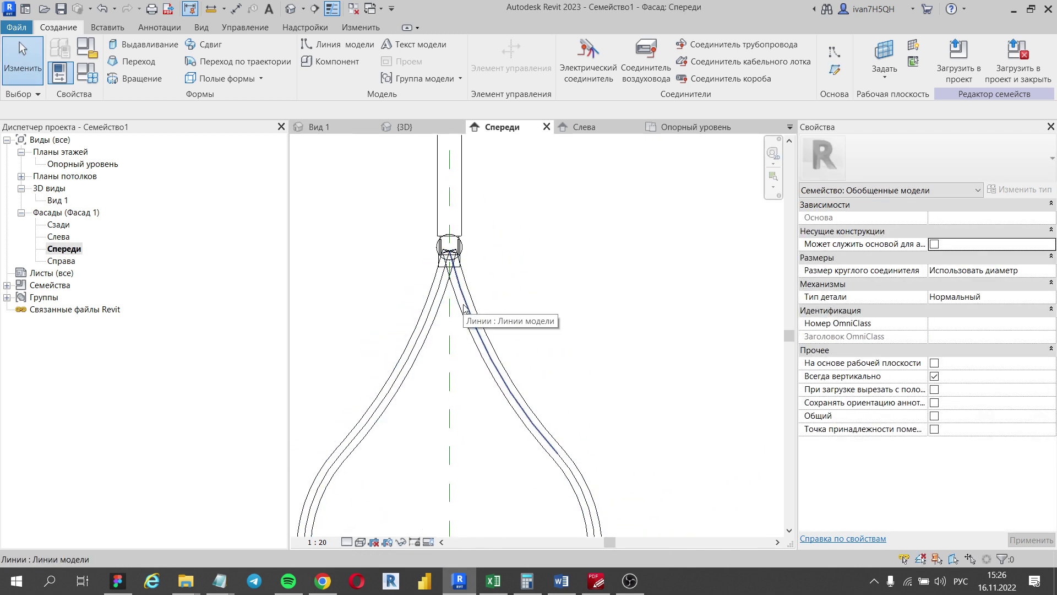
left_click(466, 309)
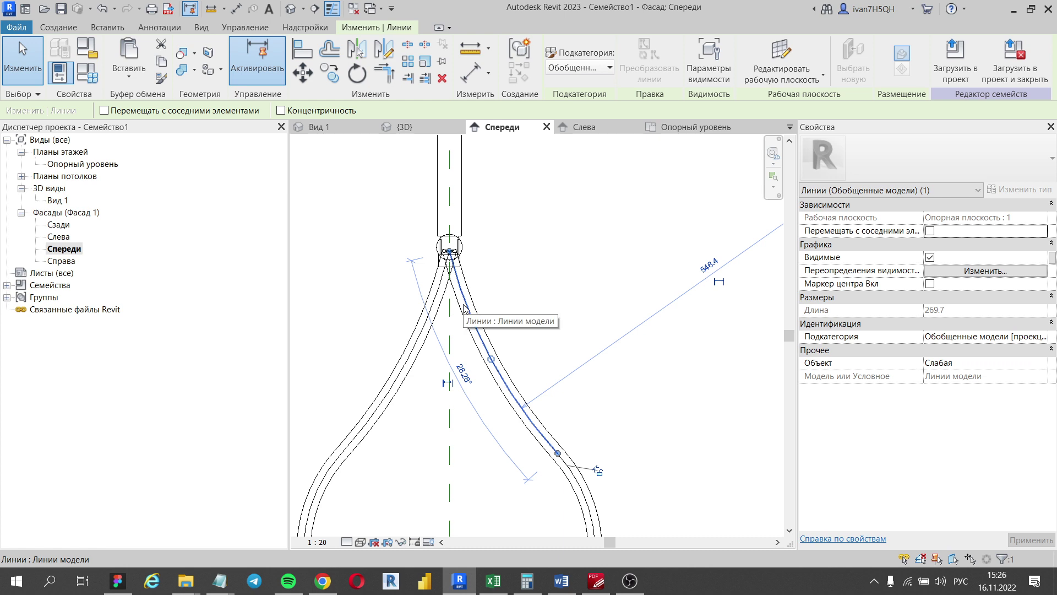
scroll(464, 308, "down", 1)
scroll(464, 308, "down", 1)
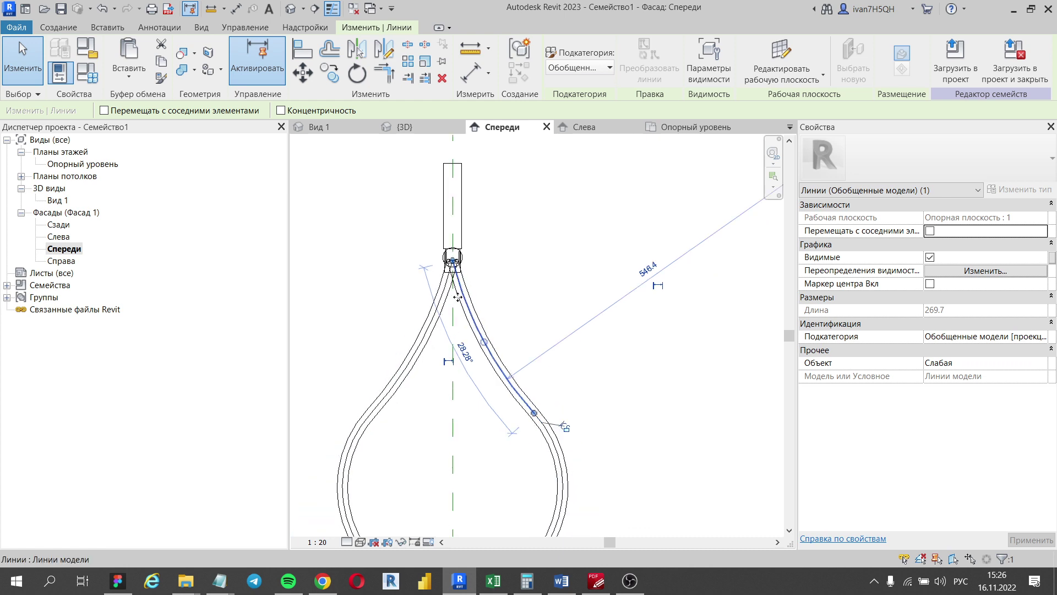
scroll(461, 302, "up", 2)
key("Escape")
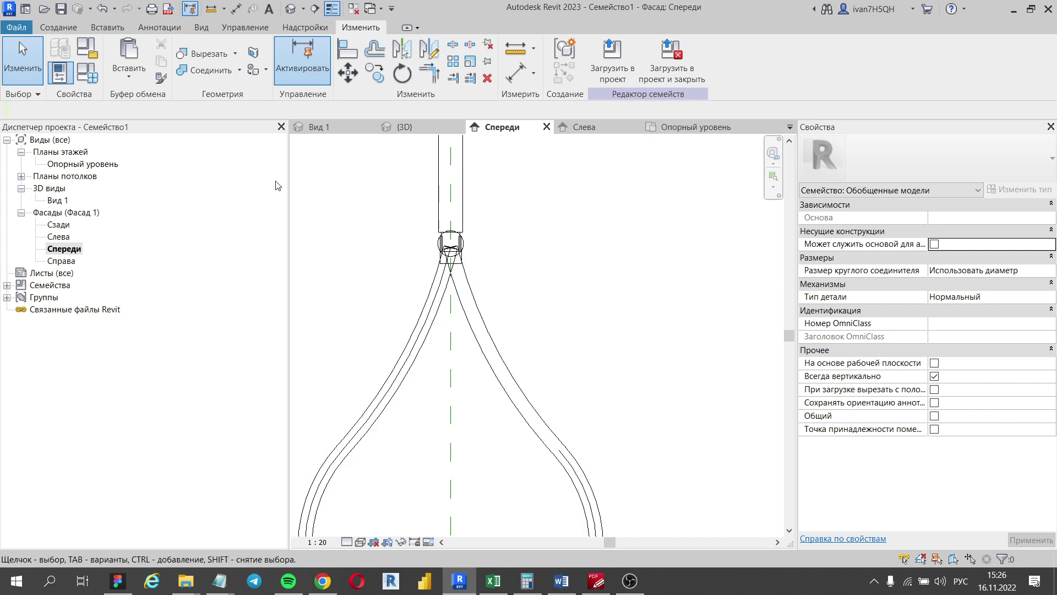
- Check the current work plane settings before drawing
left_click(53, 32)
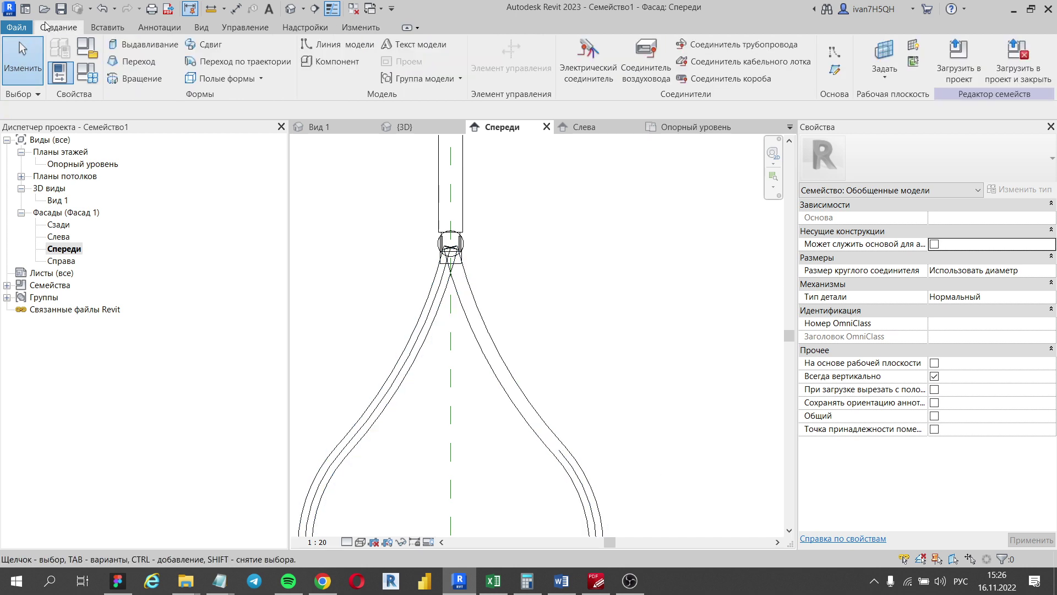
left_click(886, 79)
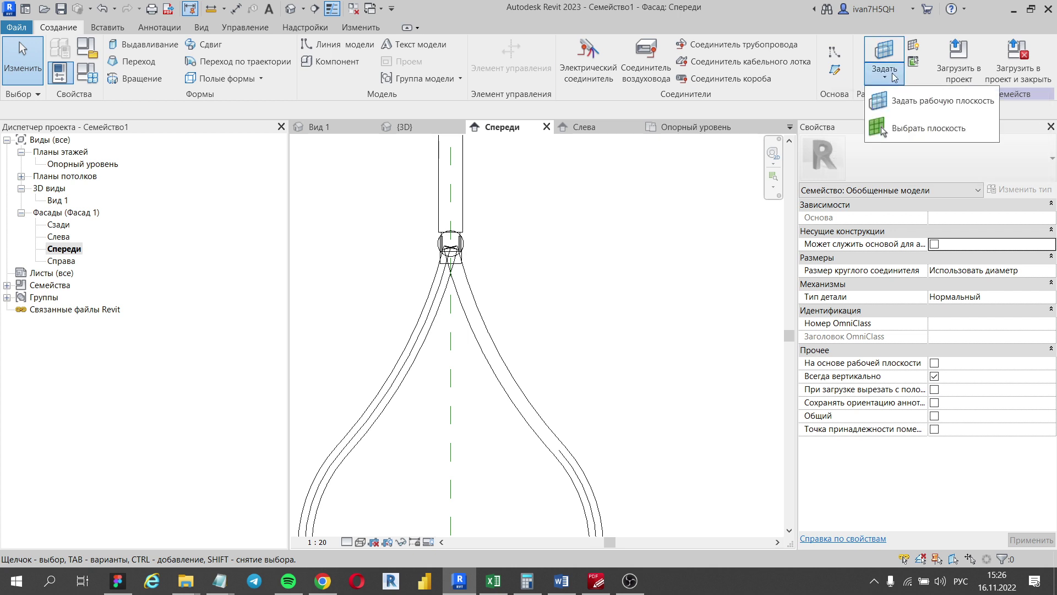
left_click(903, 100)
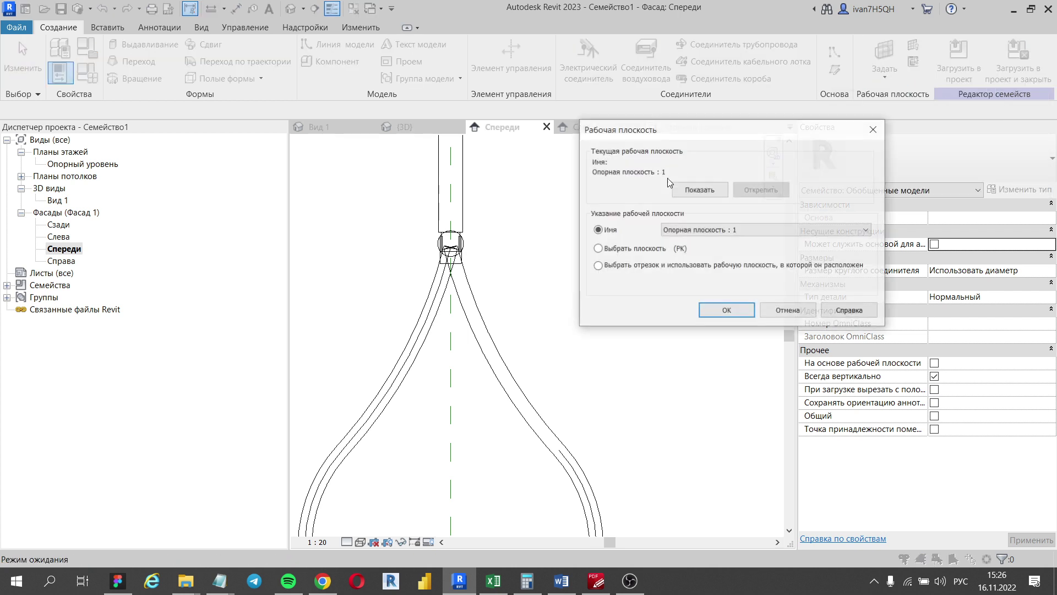
left_click(734, 312)
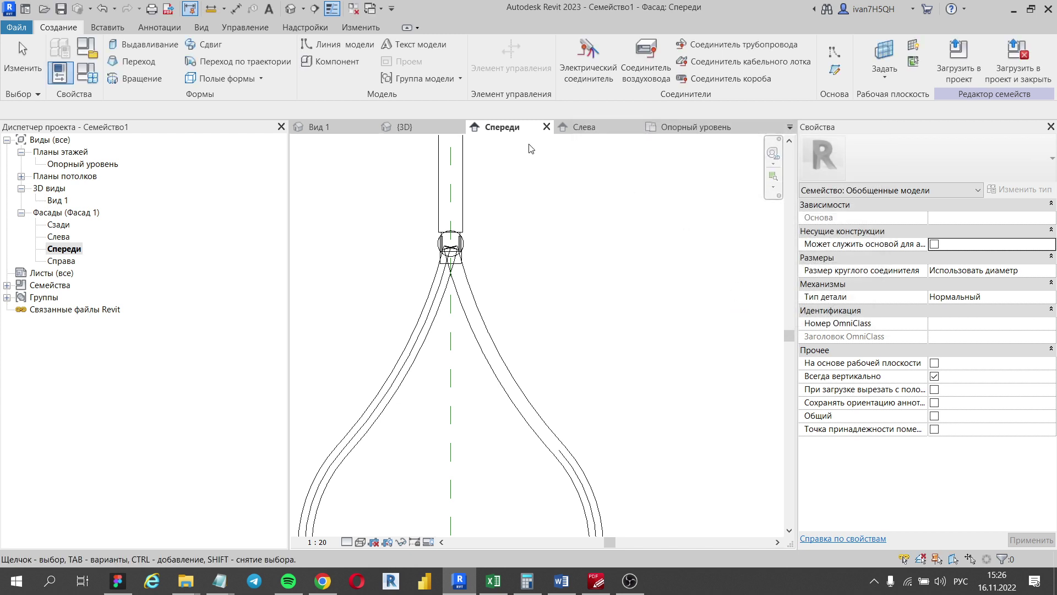
- Draw a tangent end arc from the right curve up to the top connector
left_click(330, 45)
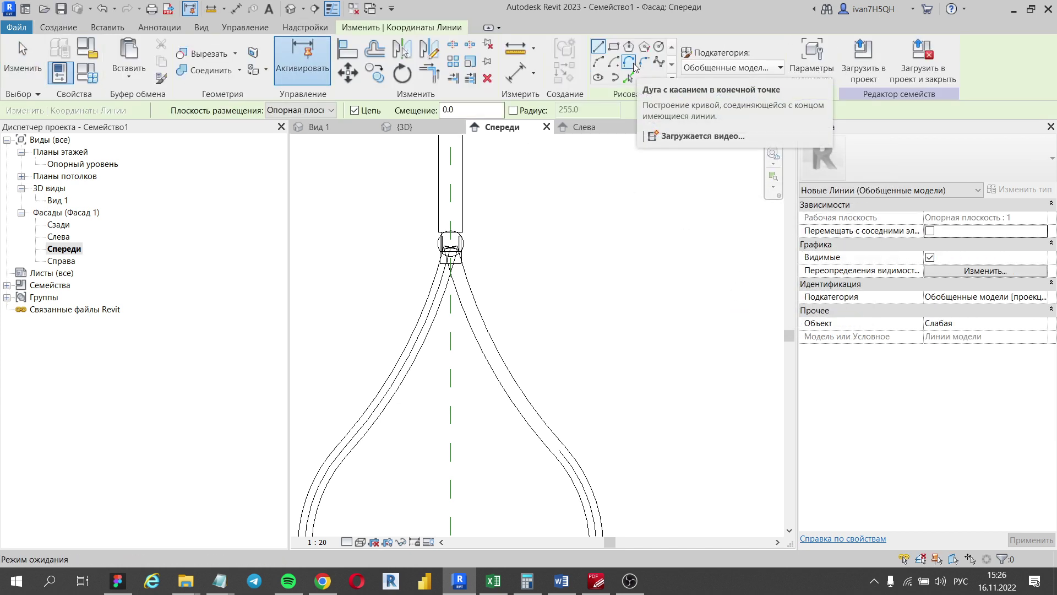
left_click(633, 63)
left_click(557, 446)
scroll(436, 243, "up", 2)
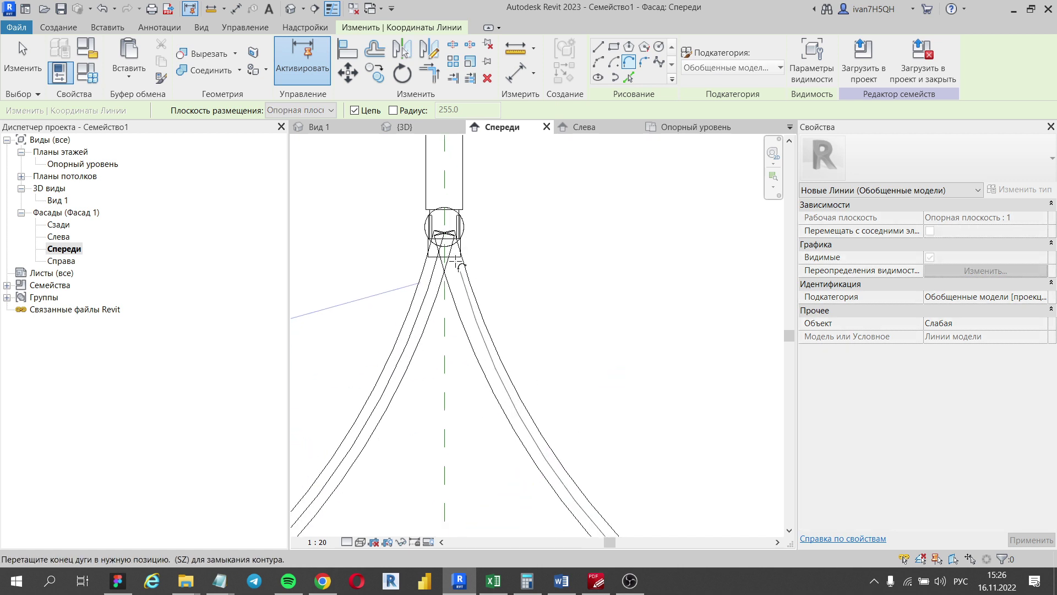
scroll(436, 243, "up", 2)
scroll(433, 237, "up", 2)
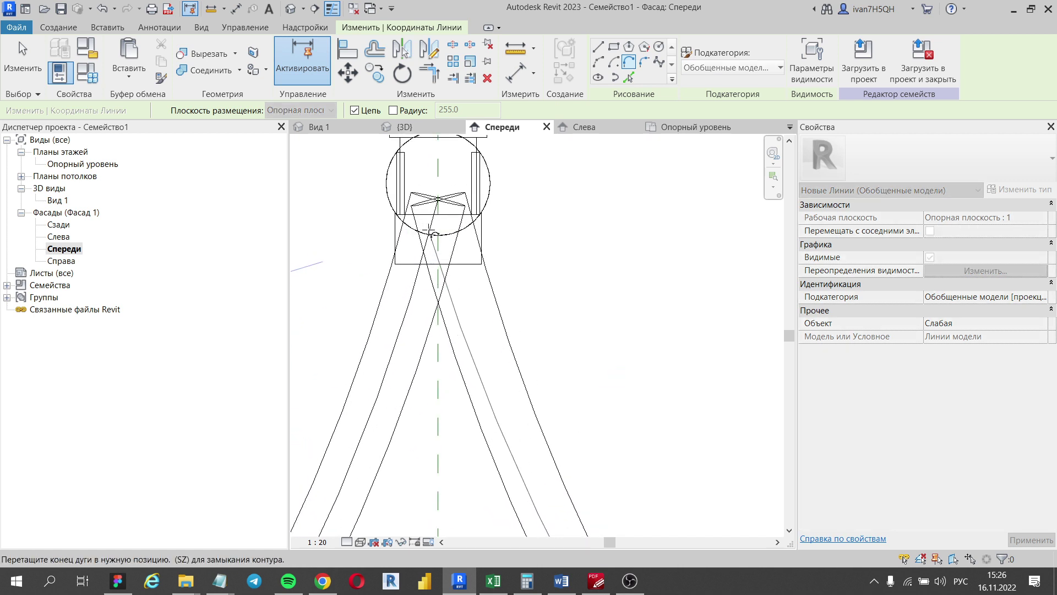
scroll(432, 233, "up", 1)
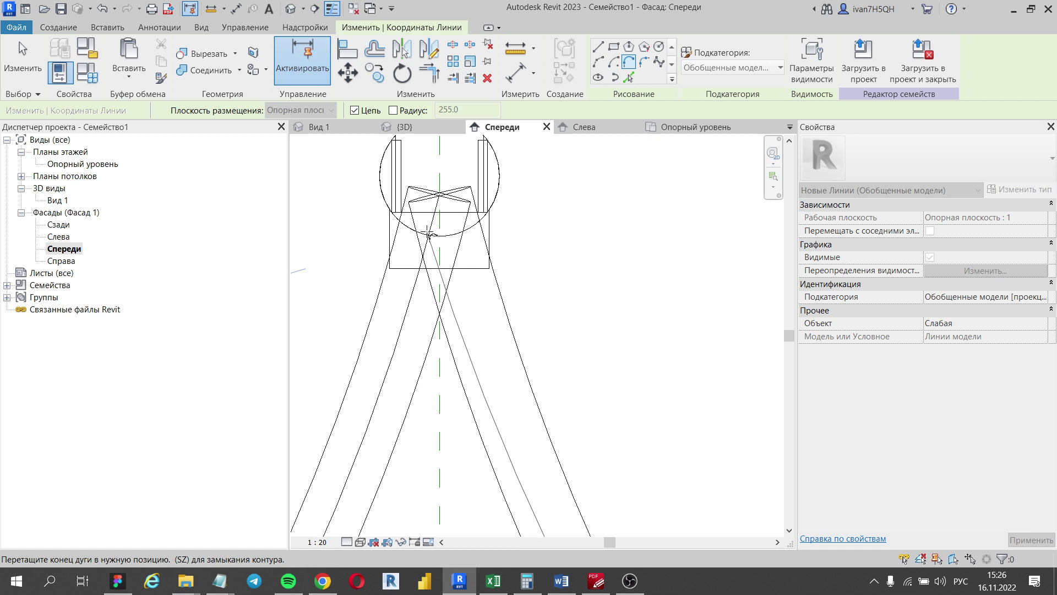
left_click(429, 235)
key("Escape")
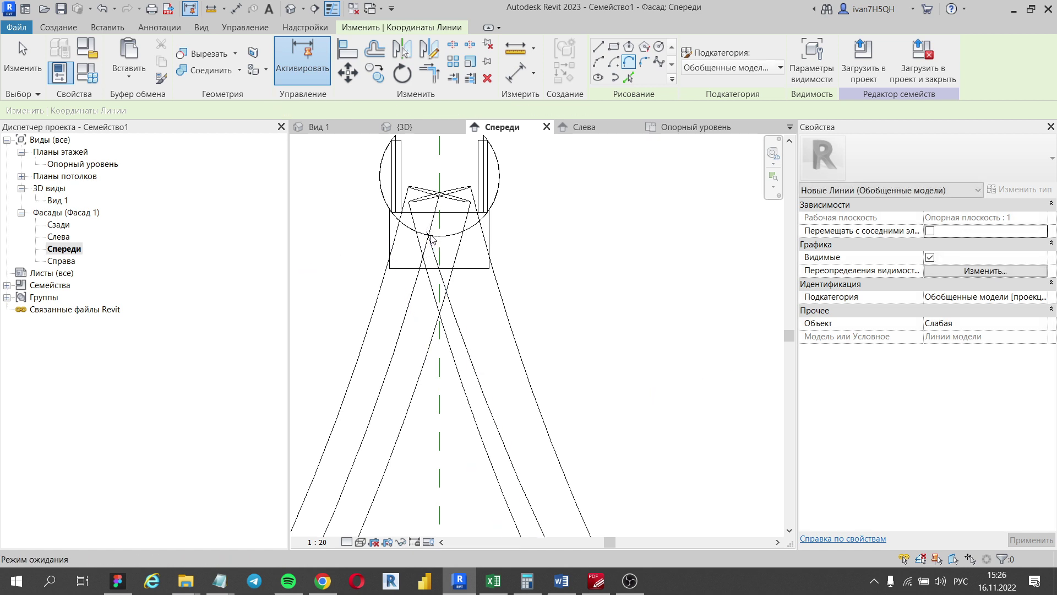
key("Escape")
scroll(472, 259, "down", 3)
scroll(472, 259, "down", 2)
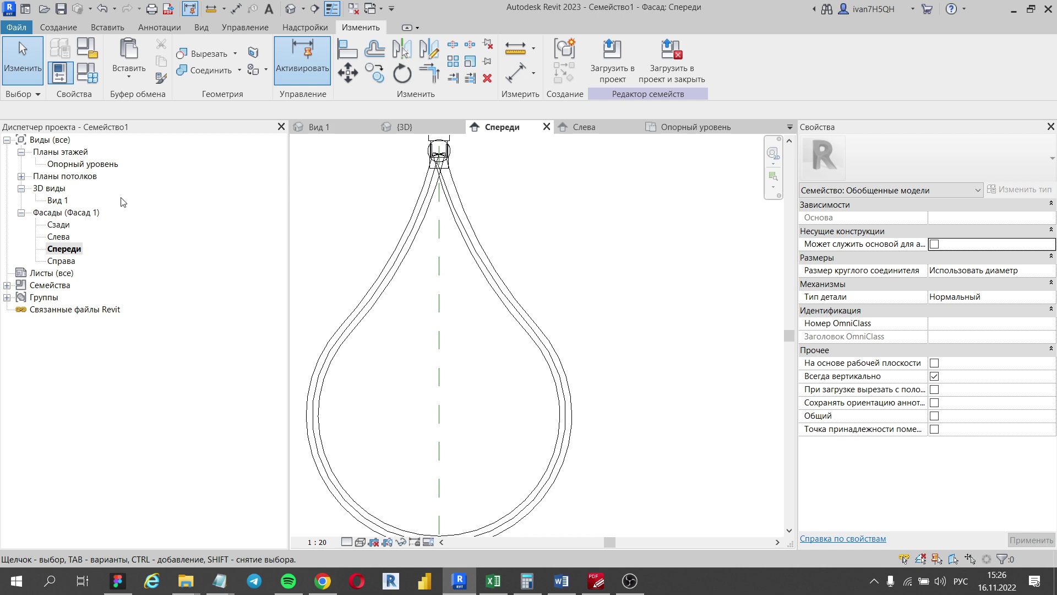
- Open 3D view Вид 1 and start editing the hose sweep's path
double_click(57, 201)
middle_click_drag(606, 308, 650, 447)
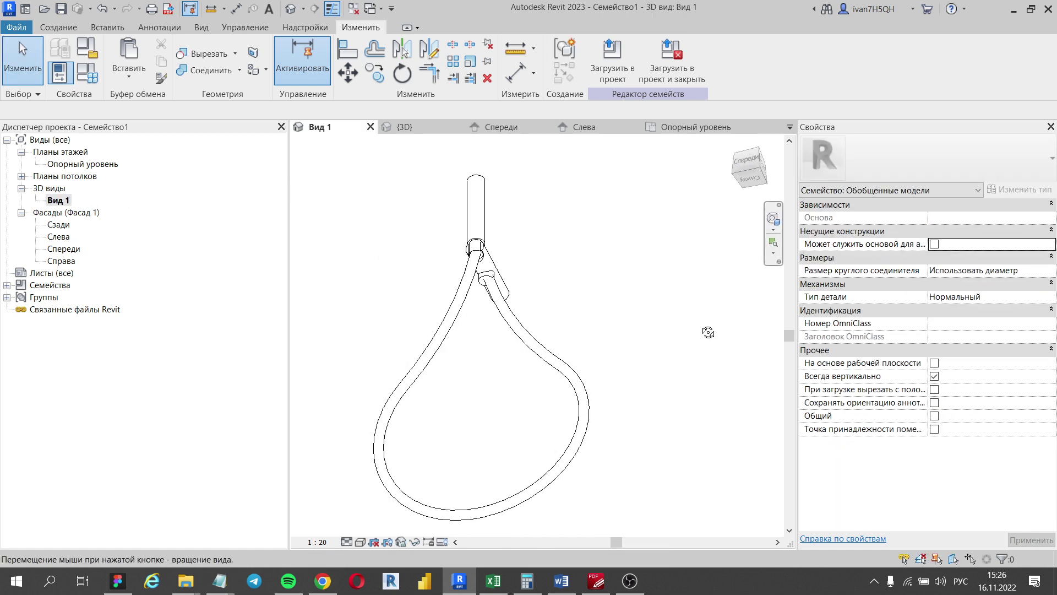
scroll(650, 447, "down", 1)
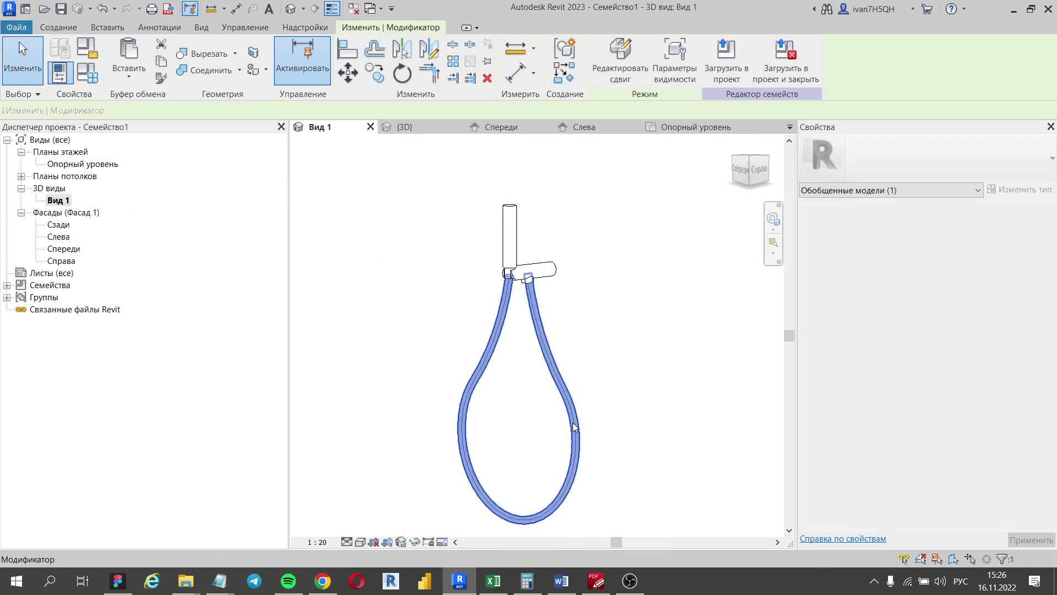
left_click(574, 426)
left_click(626, 59)
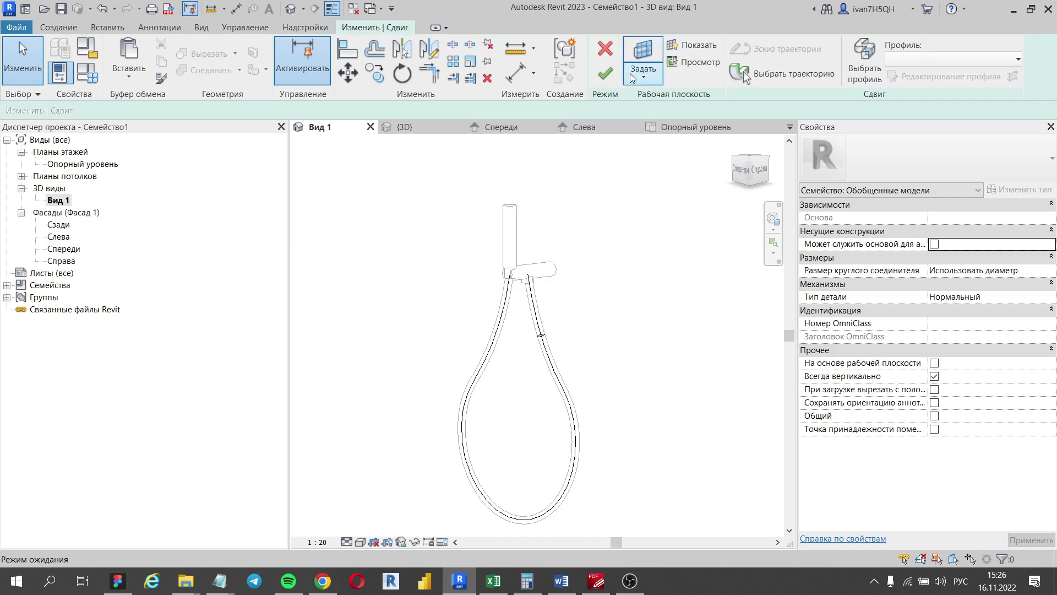
left_click(795, 73)
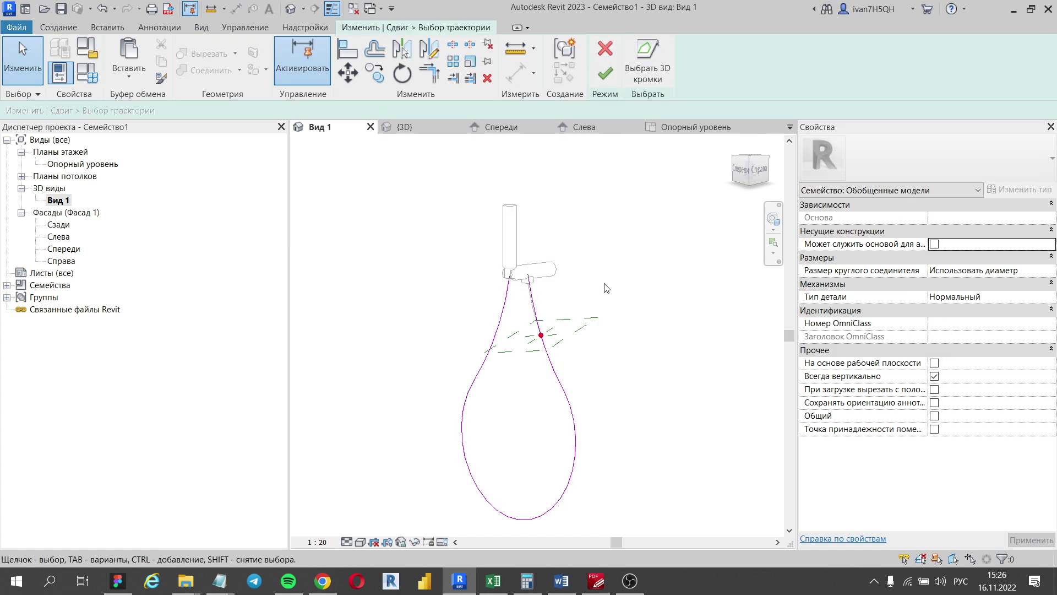
- Redefine the sweep path with Pick 3D Edges and finish the sweep
left_click(536, 296)
left_click(581, 306)
left_click(655, 51)
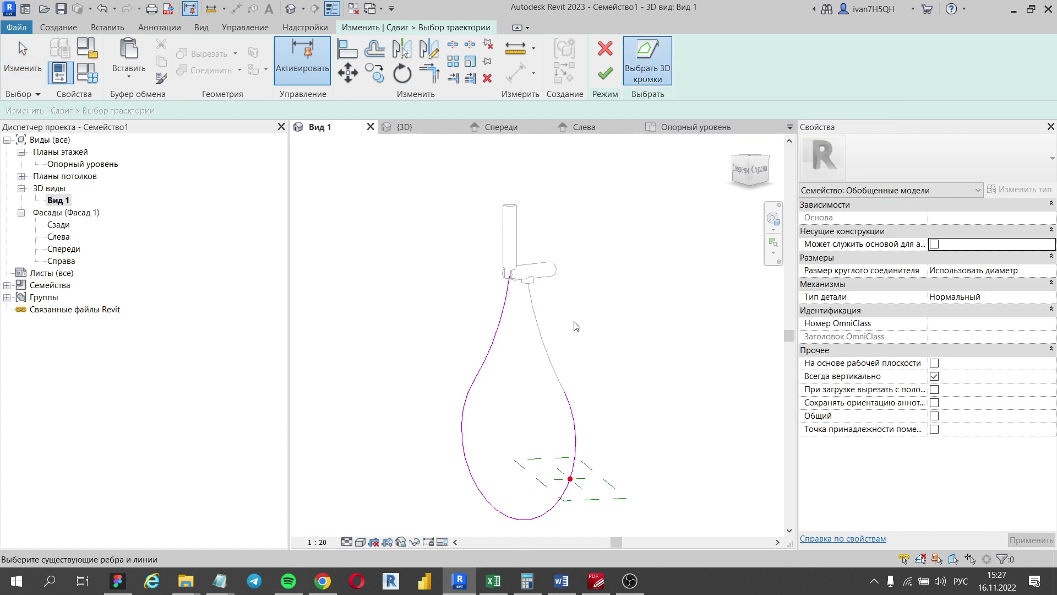
mouse_move(589, 341)
middle_mouse_down("shift")
mouse_move(692, 361)
mouse_move(686, 353)
middle_mouse_up("shift")
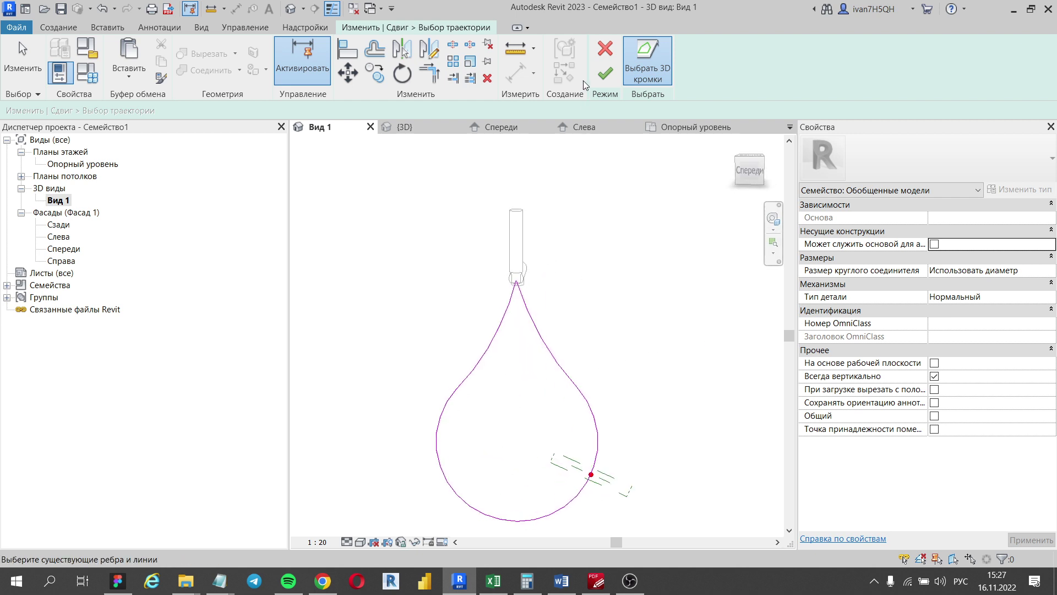
left_click(605, 77)
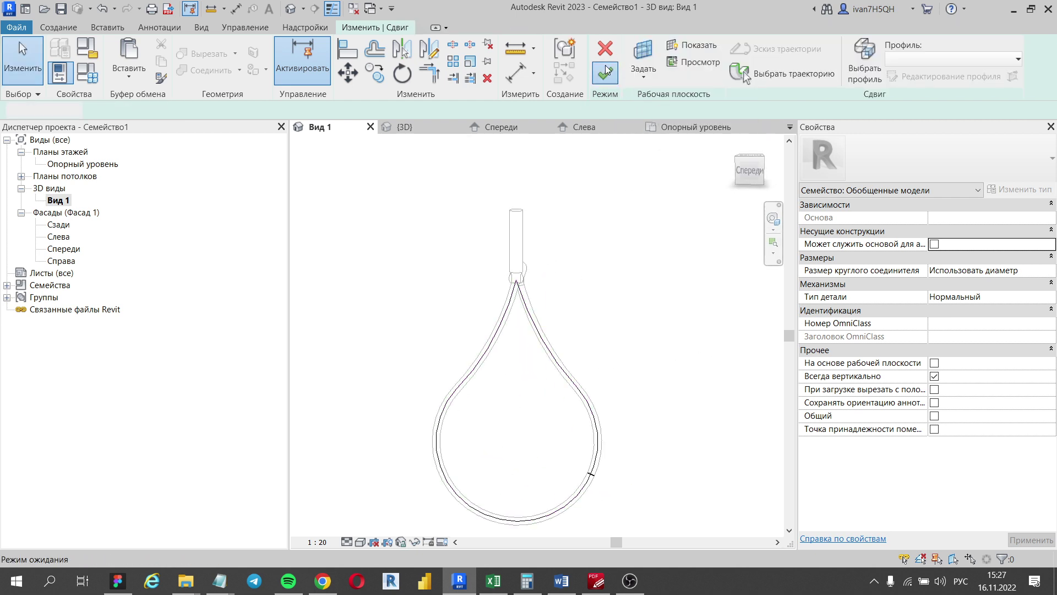
left_click(607, 70)
left_click(547, 337)
mouse_move(547, 338)
middle_mouse_down("shift")
mouse_move(523, 306)
mouse_move(543, 318)
middle_mouse_up("shift")
- Start Join Geometry and pick the tube at the joint as the first solid
scroll(540, 290, "up", 3)
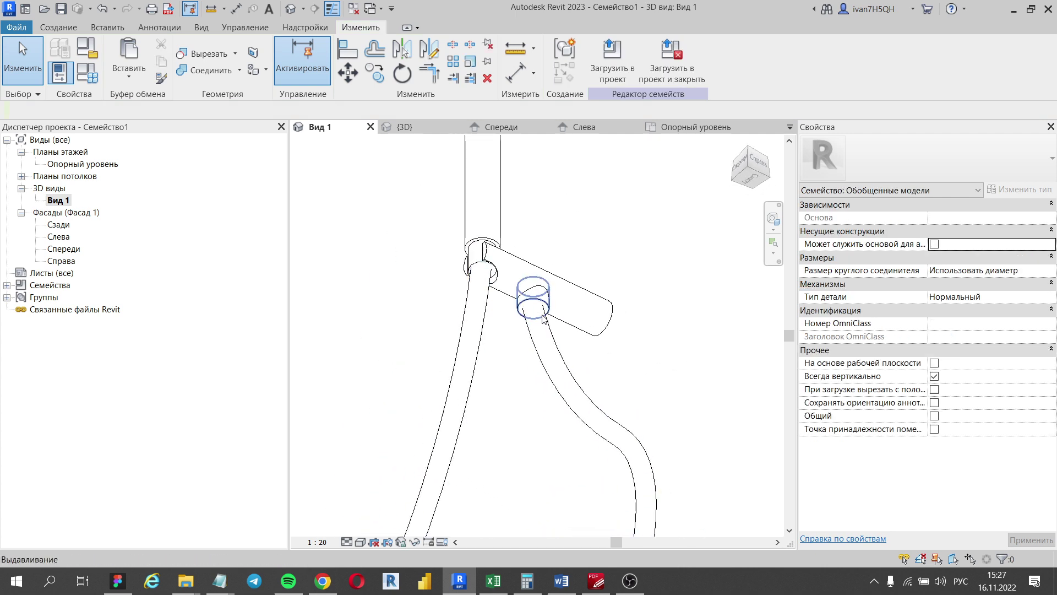
scroll(588, 349, "down", 3)
scroll(575, 335, "up", 2)
scroll(542, 327, "up", 1)
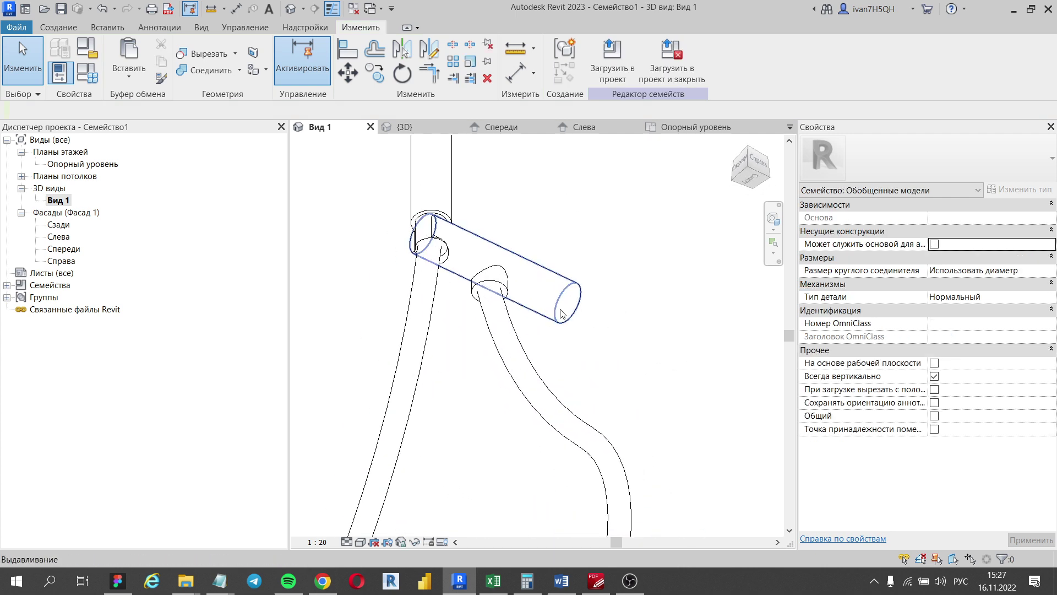
left_click(212, 70)
scroll(550, 330, "up", 3)
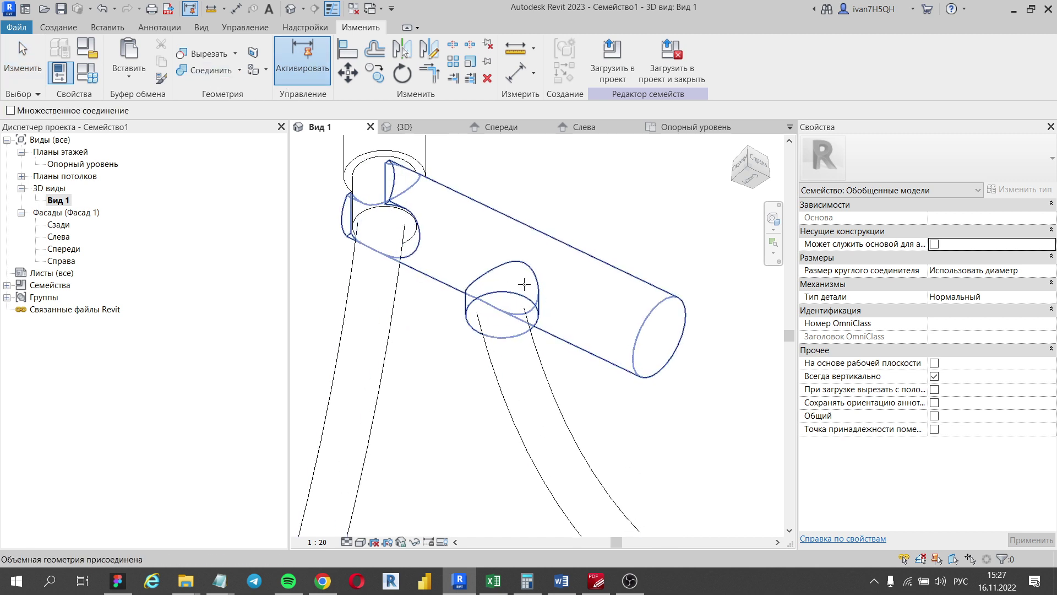
left_click(369, 191)
- Join the hose loop to the tube geometry and orbit to check the merge
scroll(413, 365, "down", 2)
scroll(446, 373, "down", 1)
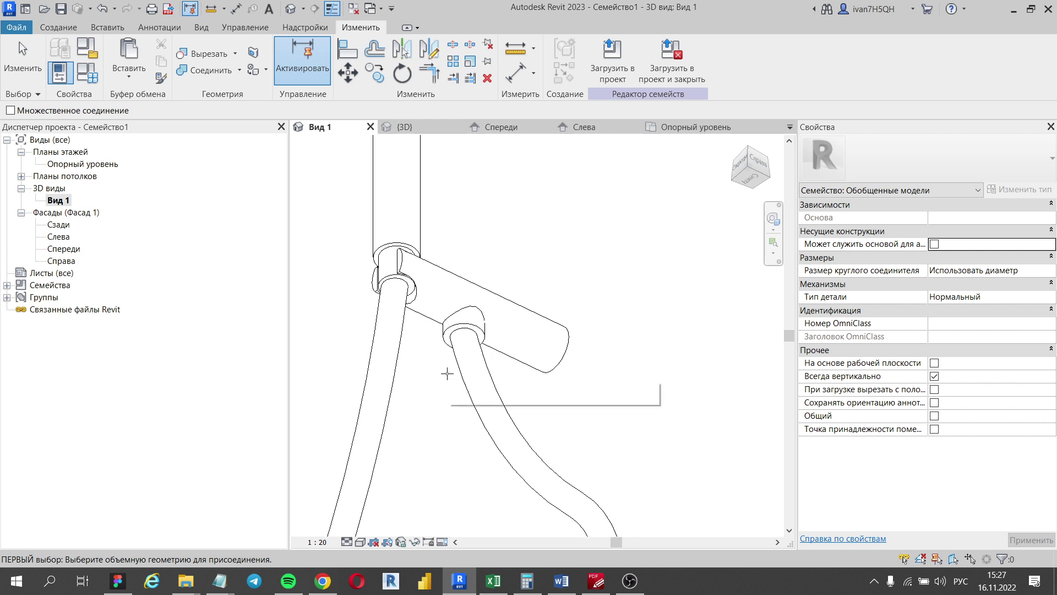
scroll(487, 337, "down", 1)
mouse_move(486, 336)
middle_mouse_down("shift")
mouse_move(688, 337)
mouse_move(609, 356)
mouse_move(655, 426)
middle_mouse_up("shift")
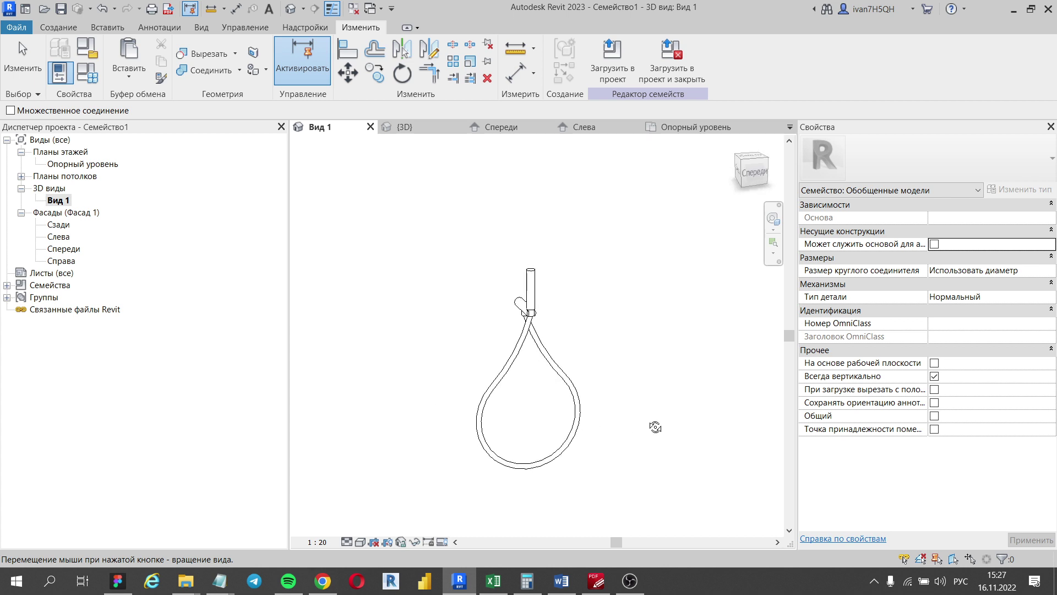
scroll(499, 386, "up", 2)
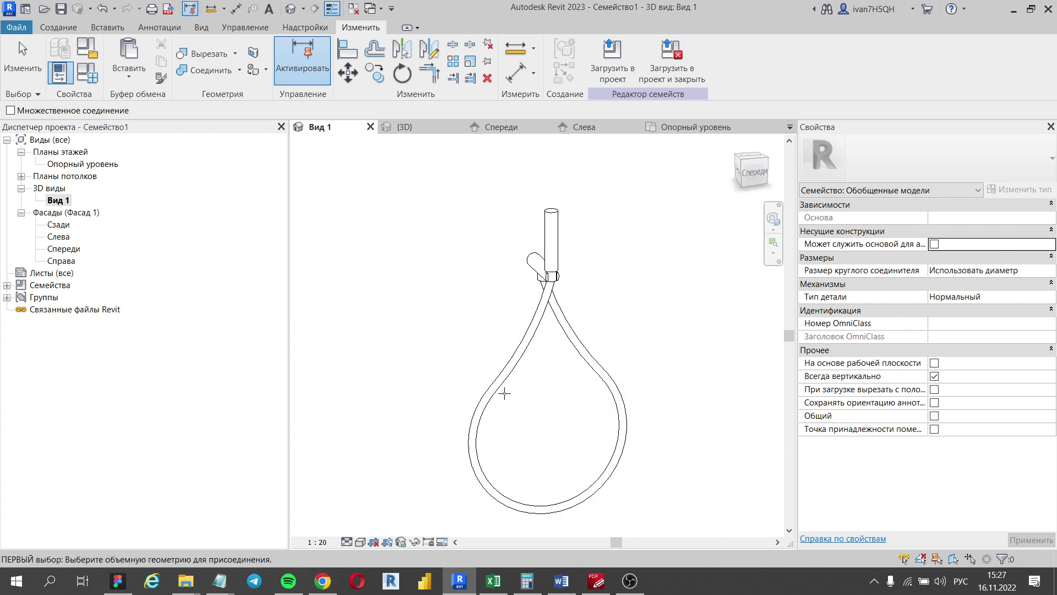
scroll(528, 476, "down", 2)
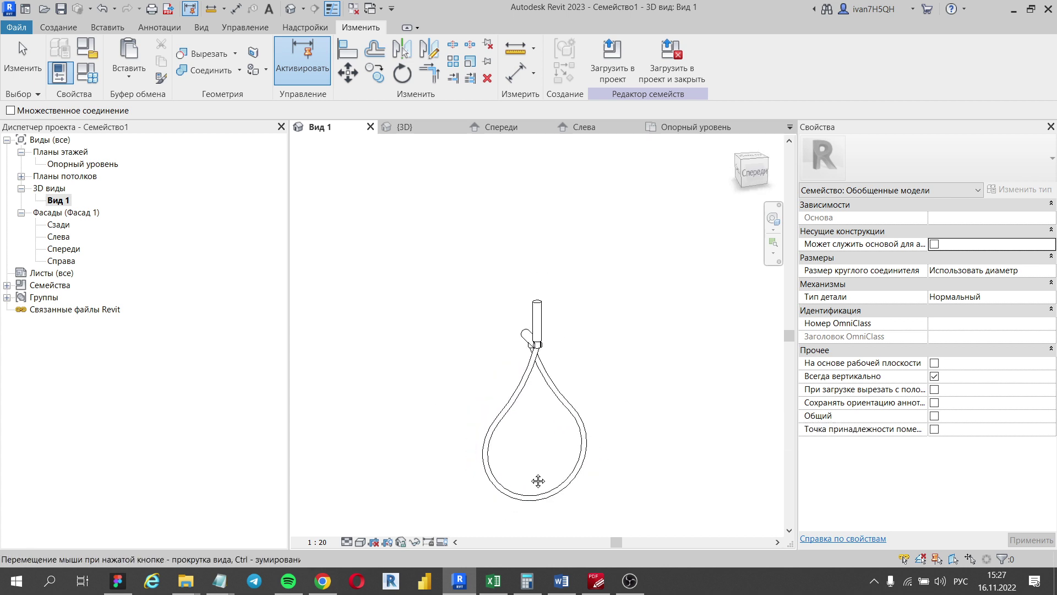
middle_click_drag(538, 481, 489, 453)
left_click(467, 363)
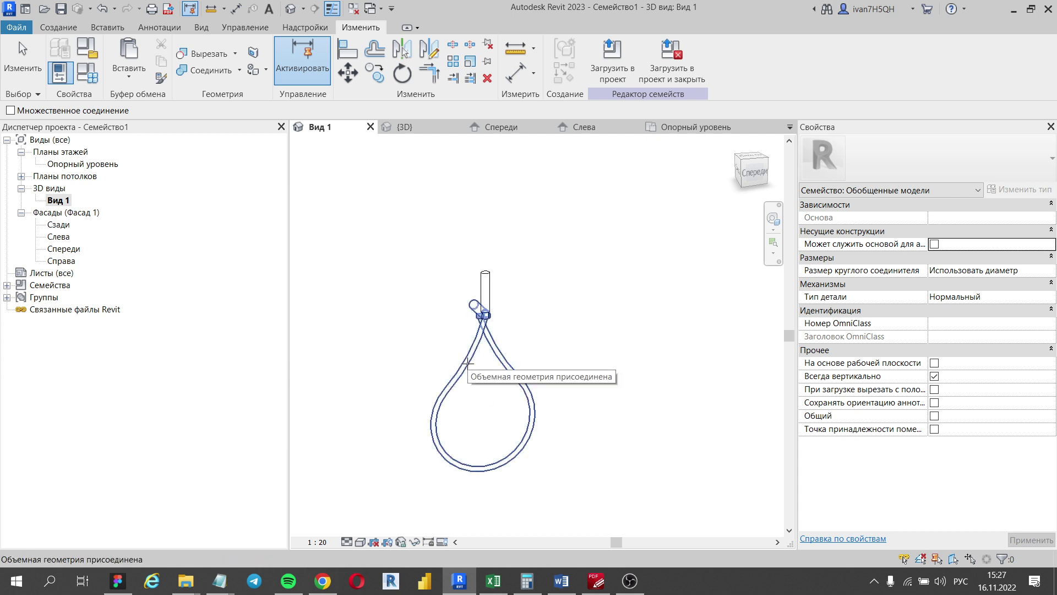
middle_click_drag(461, 426, 559, 436, "shift")
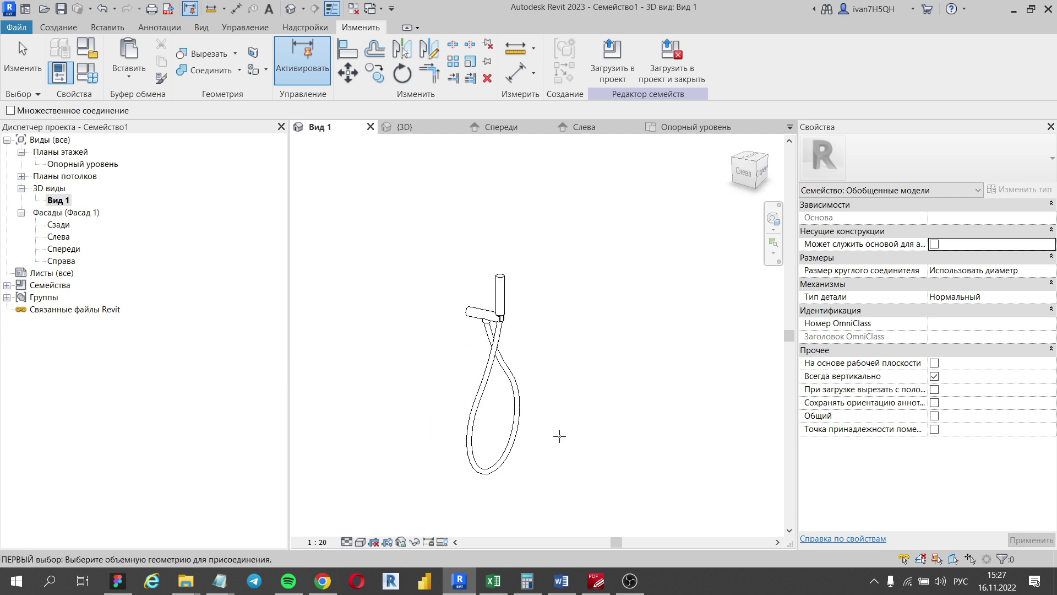